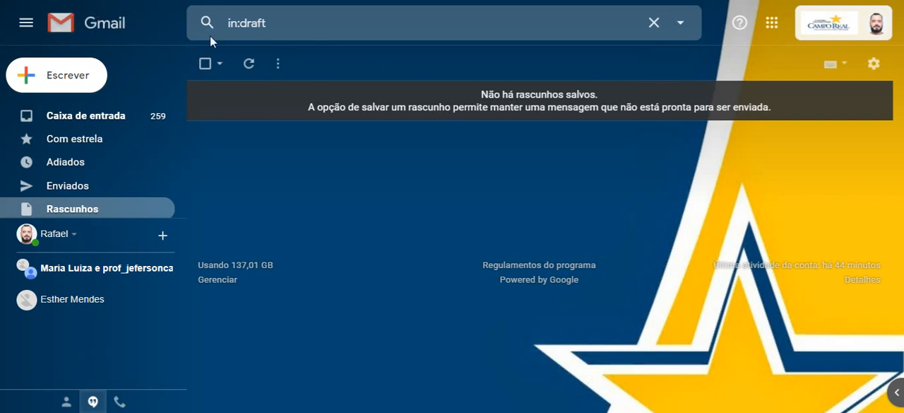
Step: Switch from Gmail to Google Sheets (Planilhas) and open a blank spreadsheet
{"action": "left_click", "coordinate": [772, 23]}
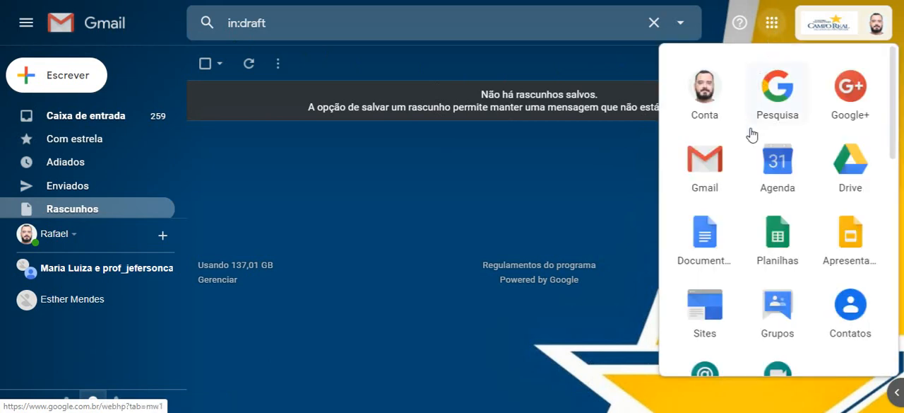
{"action": "scroll", "coordinate": [755, 177], "scroll_direction": "down", "scroll_amount": 6}
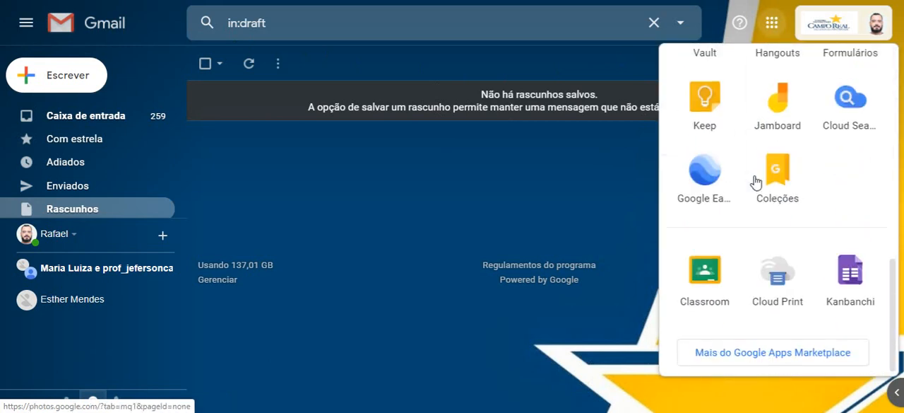
{"action": "scroll", "coordinate": [746, 255], "scroll_direction": "up", "scroll_amount": 6}
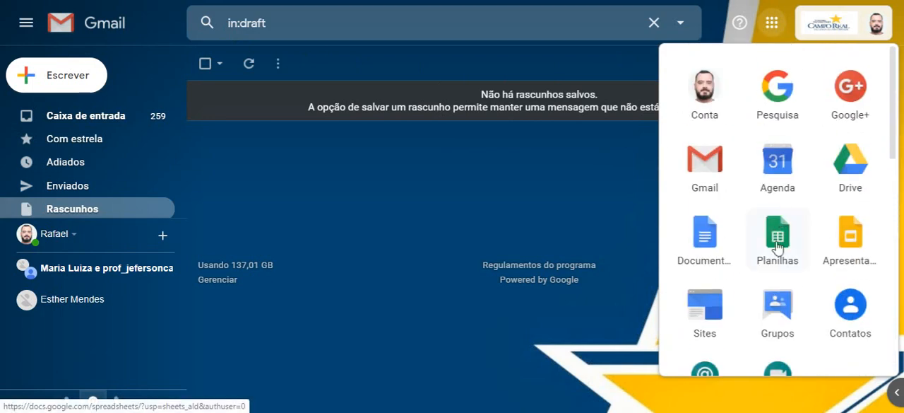
{"action": "left_click", "coordinate": [777, 241]}
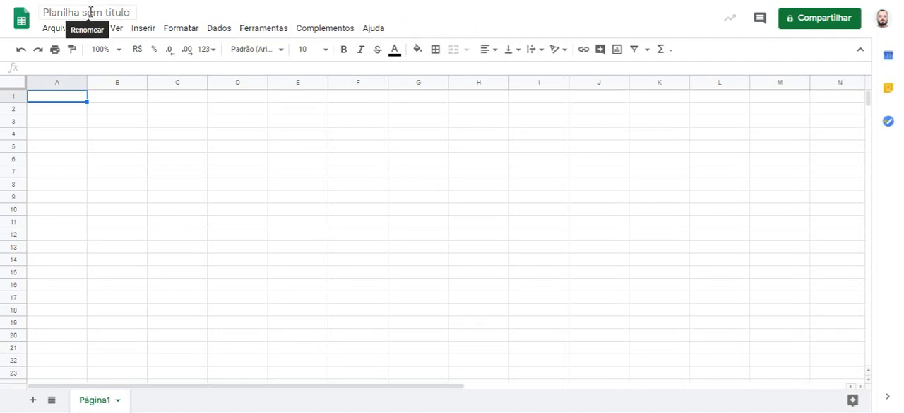
Step: Rename the untitled spreadsheet as "Atividade do dia 19/03 - Distribuição de Frequencias"
{"action": "left_click", "coordinate": [66, 13]}
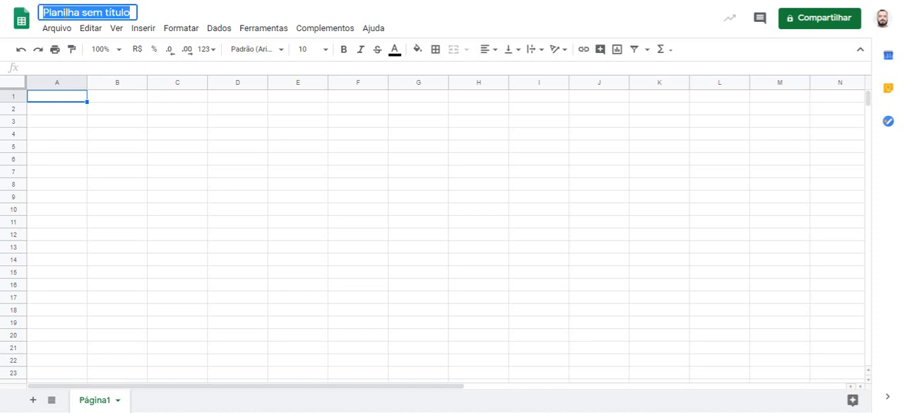
{"action": "type", "text": "Atividad"}
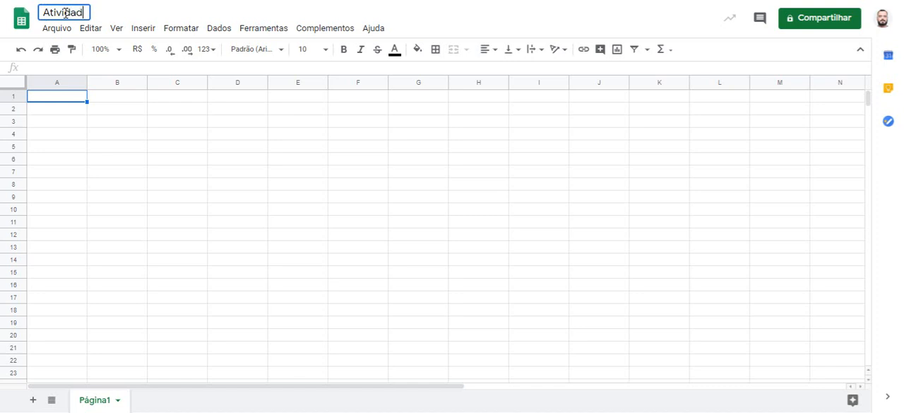
{"action": "type", "text": "e do dia 19"}
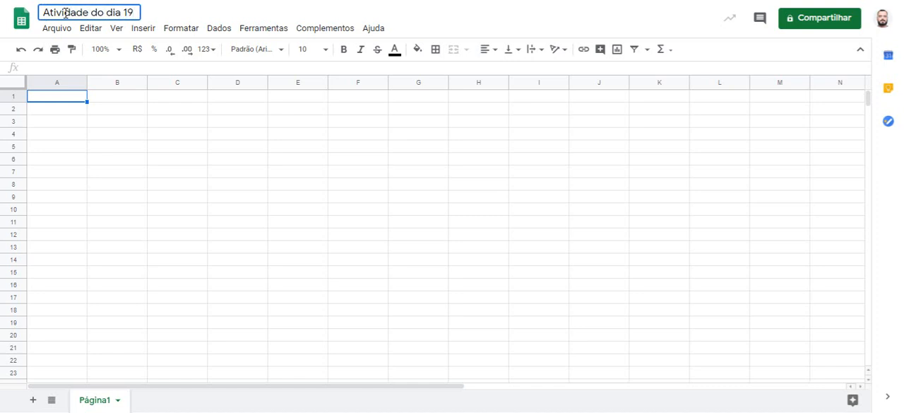
{"action": "type", "text": "/03 - Dist"}
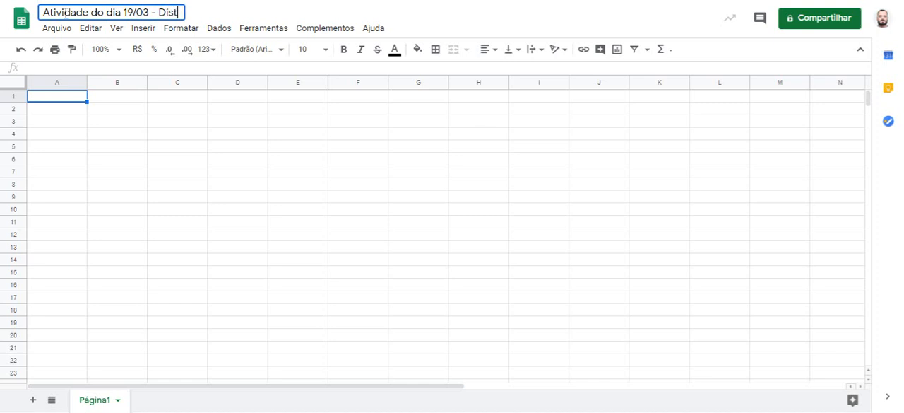
{"action": "type", "text": "ribuição d"}
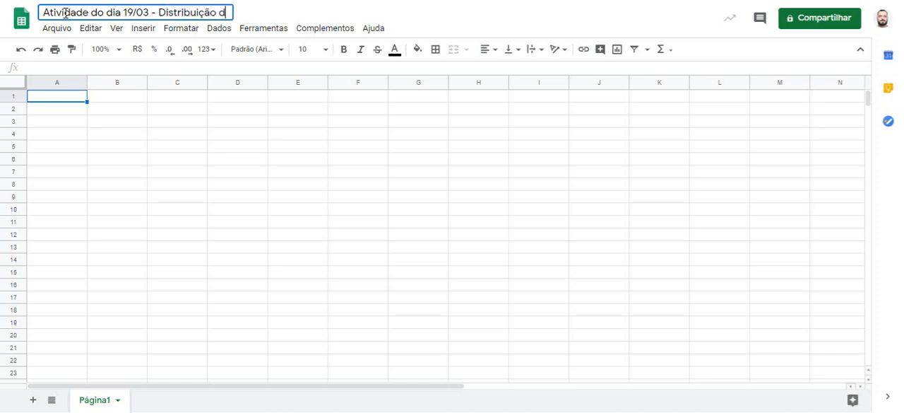
{"action": "type", "text": "e Frequen"}
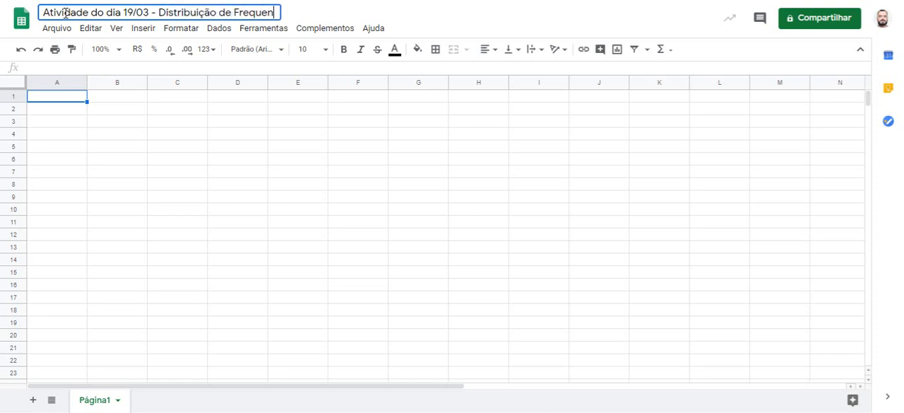
{"action": "type", "text": "cias"}
{"action": "key", "text": "Return"}
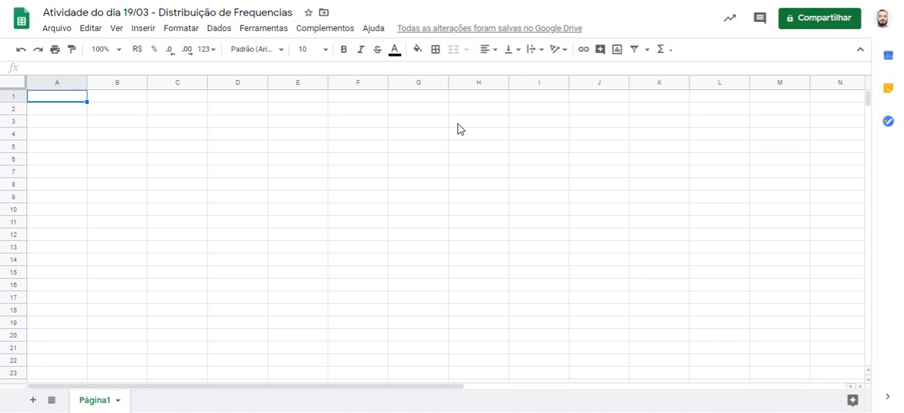
Step: Enter the values 21, 21, 18, 20, 21 and 22 in cells A1 to A6
{"action": "type", "text": "21"}
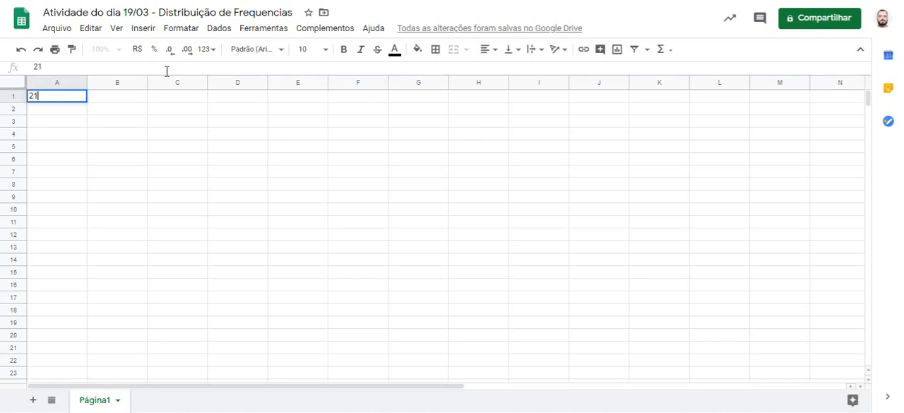
{"action": "key", "text": "Return"}
{"action": "type", "text": "21"}
{"action": "key", "text": "Return"}
{"action": "type", "text": "18"}
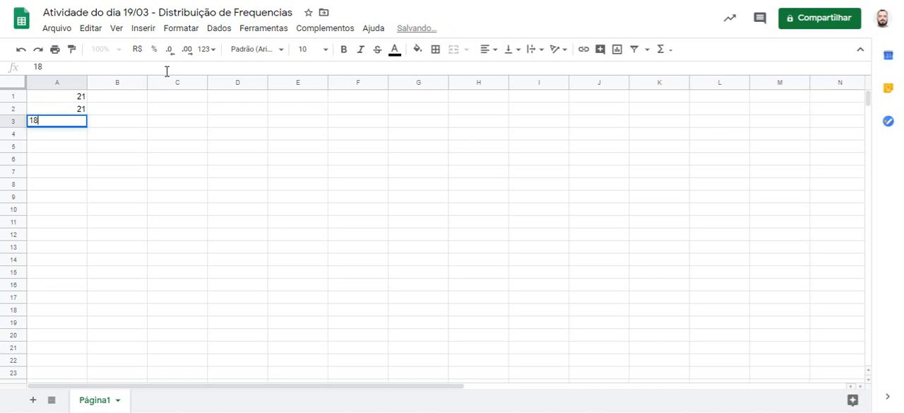
{"action": "key", "text": "Return"}
{"action": "type", "text": "20"}
{"action": "key", "text": "Return"}
{"action": "type", "text": "21"}
{"action": "key", "text": "Return"}
{"action": "type", "text": "22"}
{"action": "key", "text": "Return"}
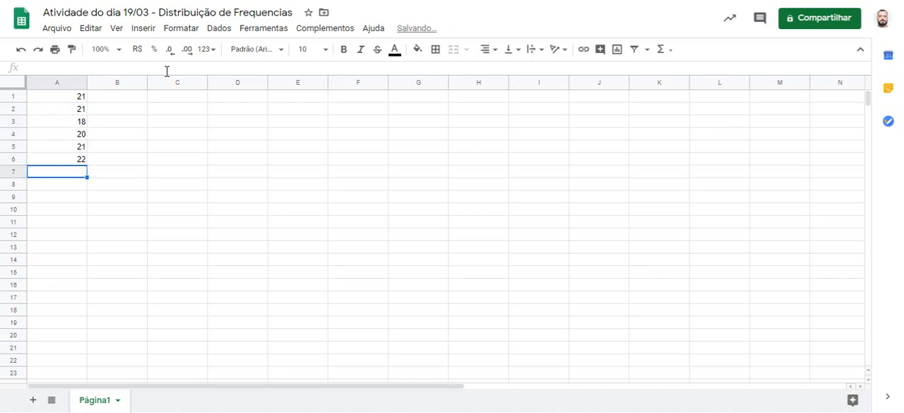
Step: Enter the values 20, 18, 21, 22, 18 and 21 in cells A7 to A12
{"action": "type", "text": "20"}
{"action": "key", "text": "Return"}
{"action": "type", "text": "18"}
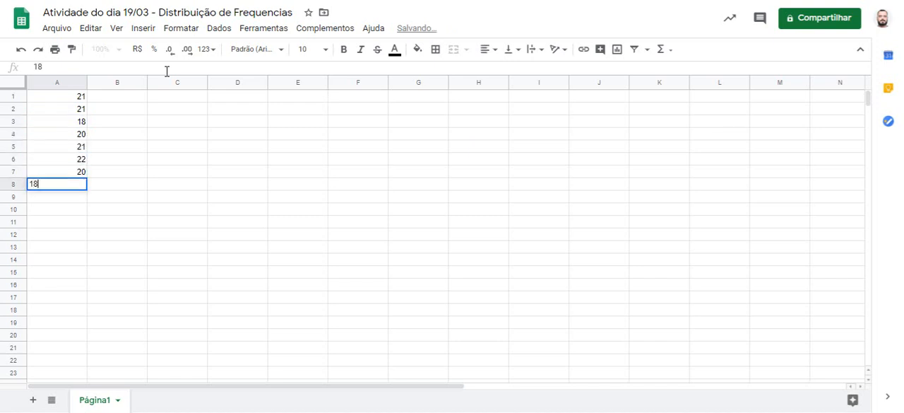
{"action": "key", "text": "Return"}
{"action": "type", "text": "21"}
{"action": "key", "text": "Return"}
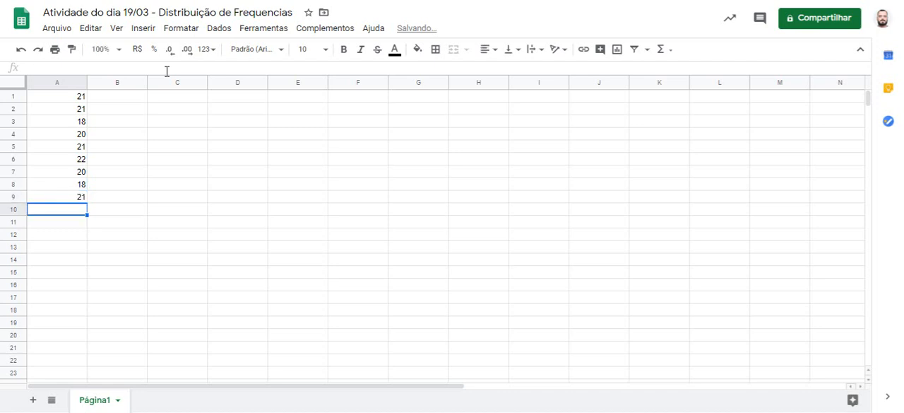
{"action": "type", "text": "22"}
{"action": "key", "text": "Return"}
{"action": "type", "text": "18"}
{"action": "key", "text": "Return"}
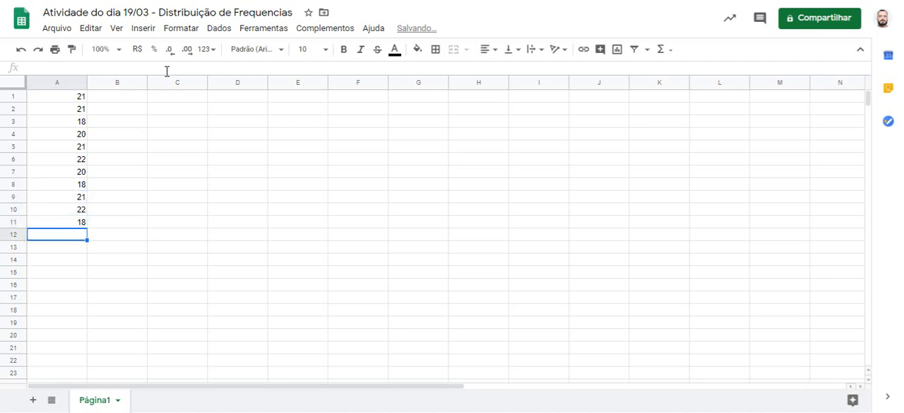
{"action": "type", "text": "21"}
{"action": "key", "text": "Return"}
Step: Enter the values 22, 26, 22, 22, 26 and 22 in cells A13 to A18
{"action": "type", "text": "22"}
{"action": "key", "text": "Return"}
{"action": "type", "text": "26"}
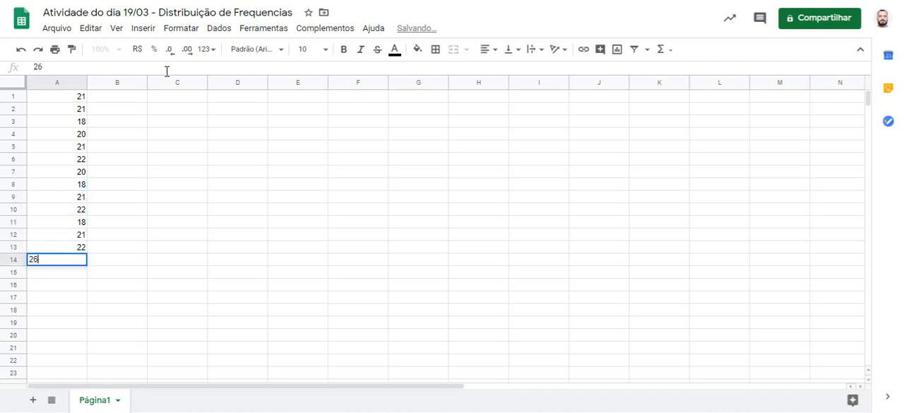
{"action": "key", "text": "Return"}
{"action": "type", "text": "22"}
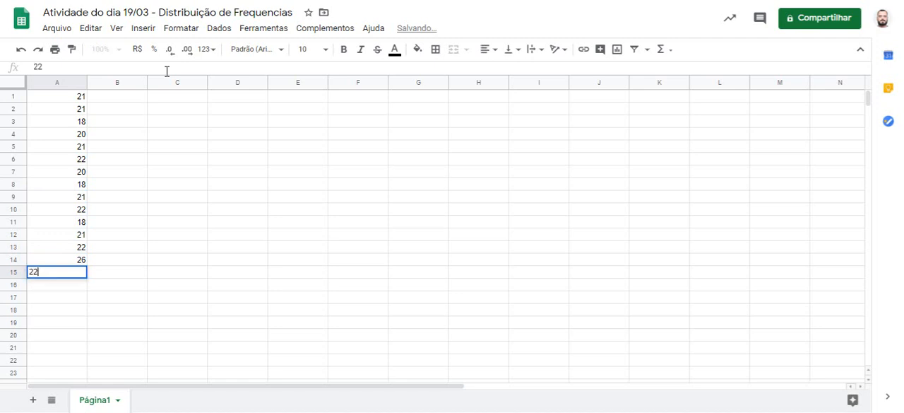
{"action": "key", "text": "Return"}
{"action": "type", "text": "22"}
{"action": "key", "text": "Return"}
{"action": "type", "text": "26"}
{"action": "key", "text": "Return"}
{"action": "type", "text": "22"}
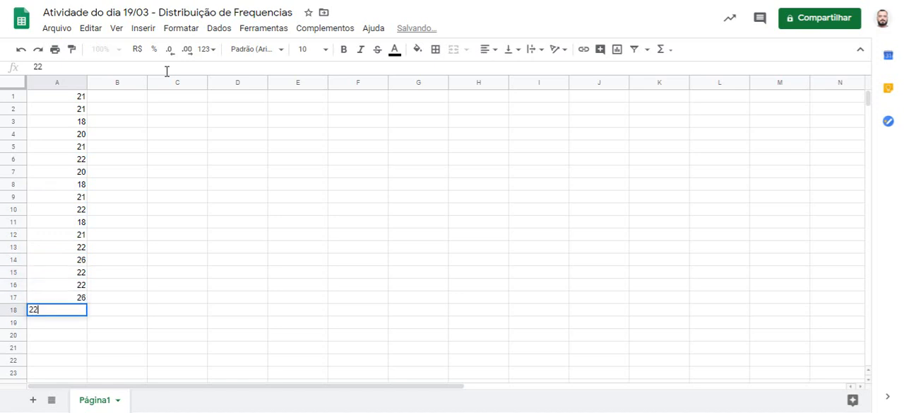
{"action": "key", "text": "Return"}
Step: Enter the values 26, 26, 35, 35, 30 and 30 in cells A19 to A24
{"action": "type", "text": "26"}
{"action": "key", "text": "Return"}
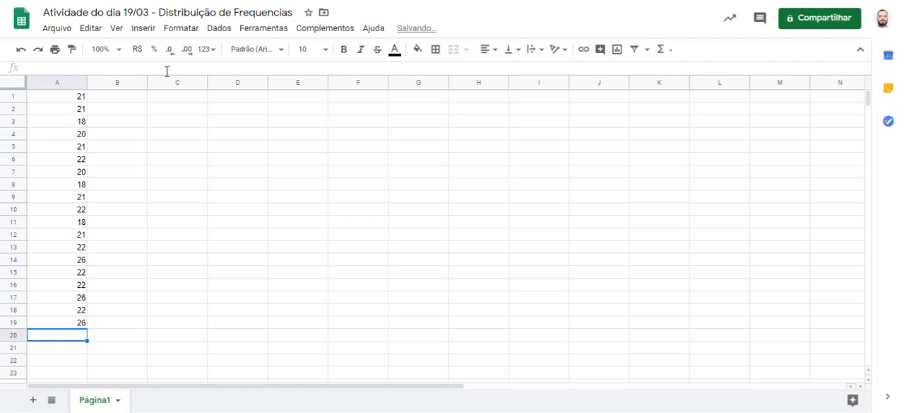
{"action": "type", "text": "26"}
{"action": "key", "text": "Return"}
{"action": "type", "text": "35"}
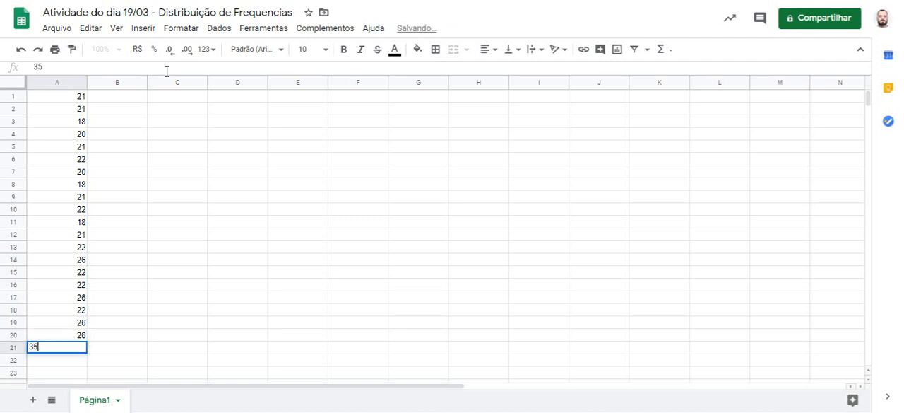
{"action": "key", "text": "Return"}
{"action": "type", "text": "35"}
{"action": "key", "text": "Return"}
{"action": "type", "text": "30"}
{"action": "key", "text": "Return"}
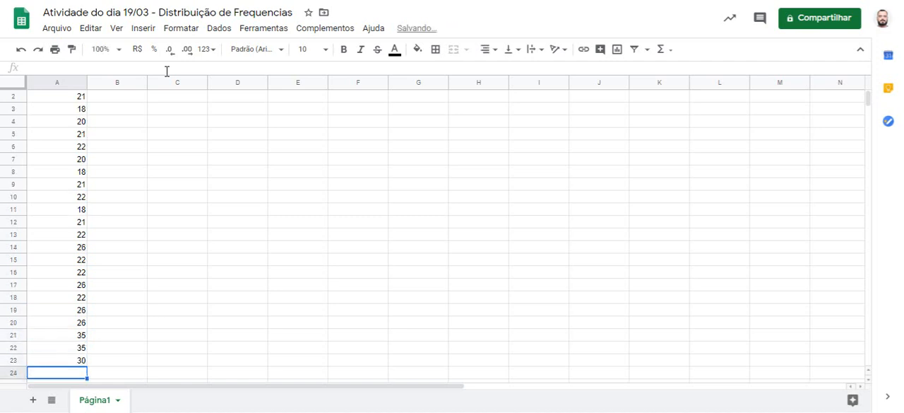
{"action": "type", "text": "30"}
{"action": "key", "text": "Return"}
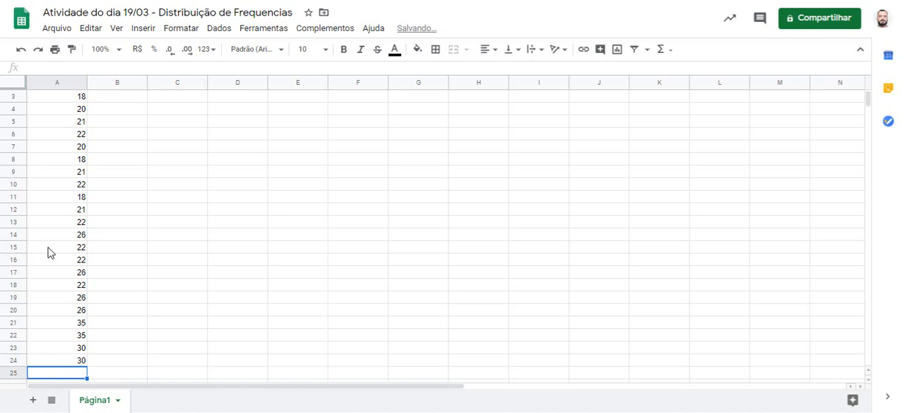
Step: Sort the sheet by column A in ascending order (A → Z)
{"action": "left_click", "coordinate": [58, 362]}
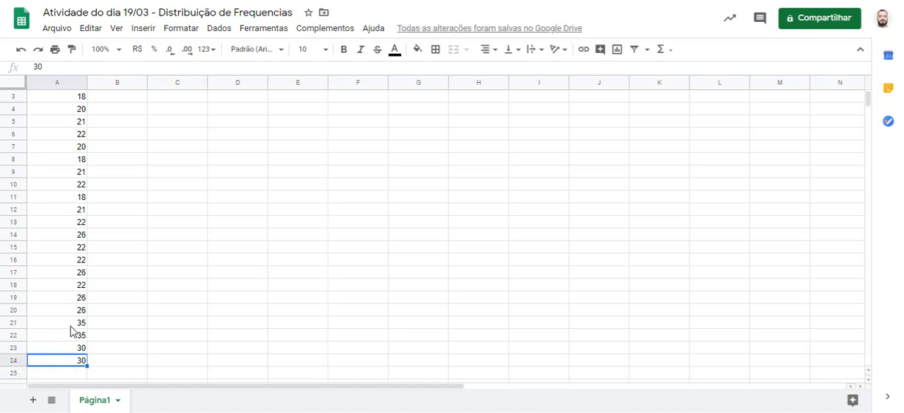
{"action": "scroll", "coordinate": [70, 330], "scroll_direction": "up", "scroll_amount": 1}
{"action": "scroll", "coordinate": [84, 212], "scroll_direction": "down", "scroll_amount": 3}
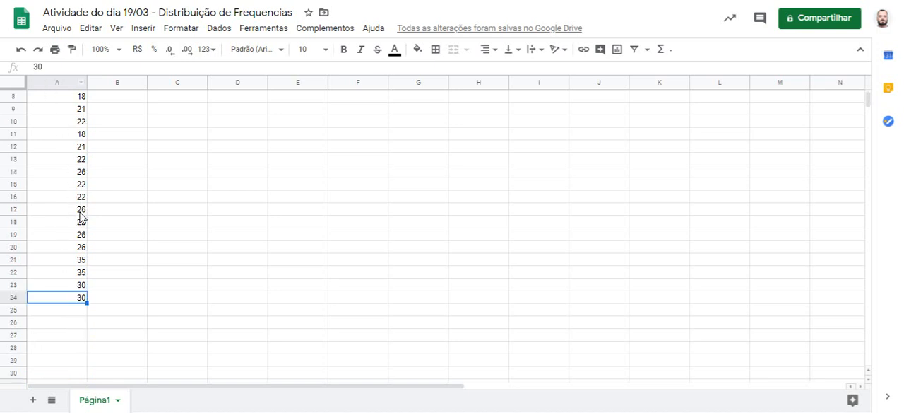
{"action": "scroll", "coordinate": [83, 214], "scroll_direction": "up", "scroll_amount": 3}
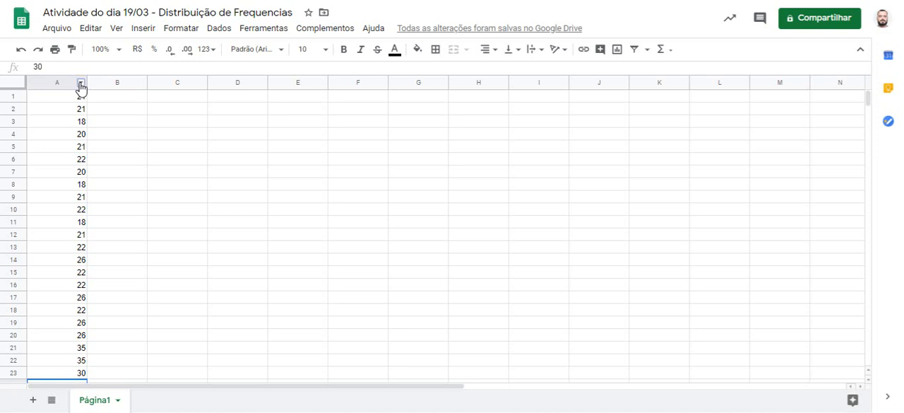
{"action": "left_click", "coordinate": [81, 86]}
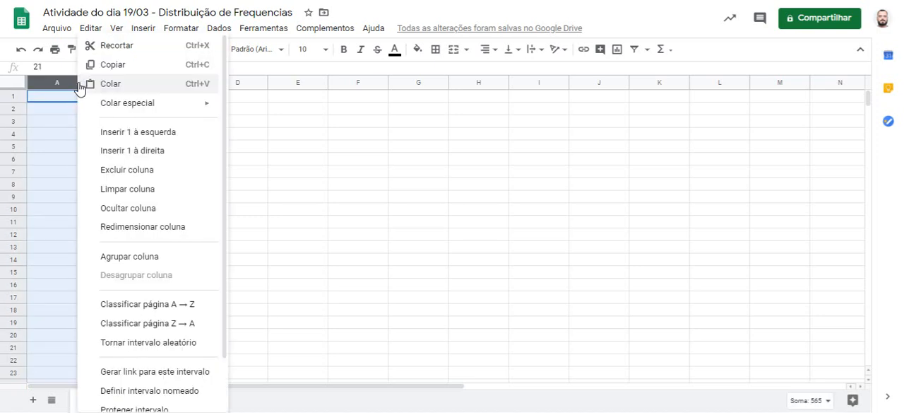
{"action": "left_click", "coordinate": [168, 305]}
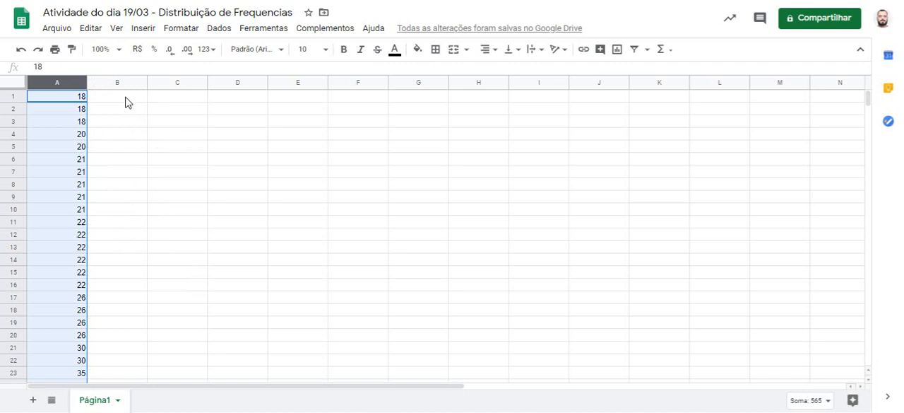
Step: Label the sorted data by entering "<-Rol" in cell B1
{"action": "left_click", "coordinate": [128, 103]}
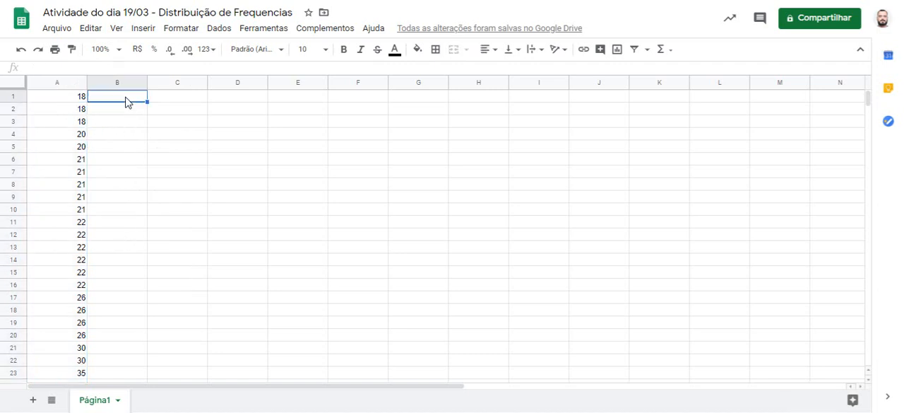
{"action": "type", "text": "9"}
{"action": "key", "text": "BackSpace"}
{"action": "type", "text": "<"}
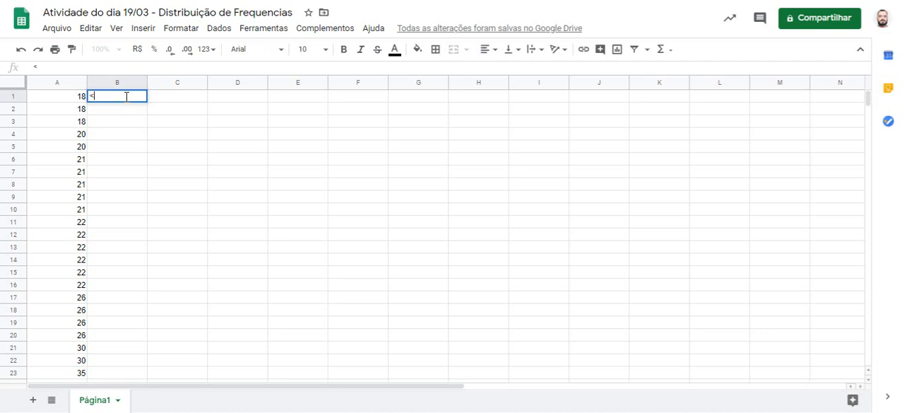
{"action": "type", "text": "-Rol"}
{"action": "key", "text": "Return"}
Step: Enter the label "k =" in cell C2 and the value 6 in cell D2
{"action": "key", "text": "Down"}
{"action": "key", "text": "Right"}
{"action": "key", "text": "Right"}
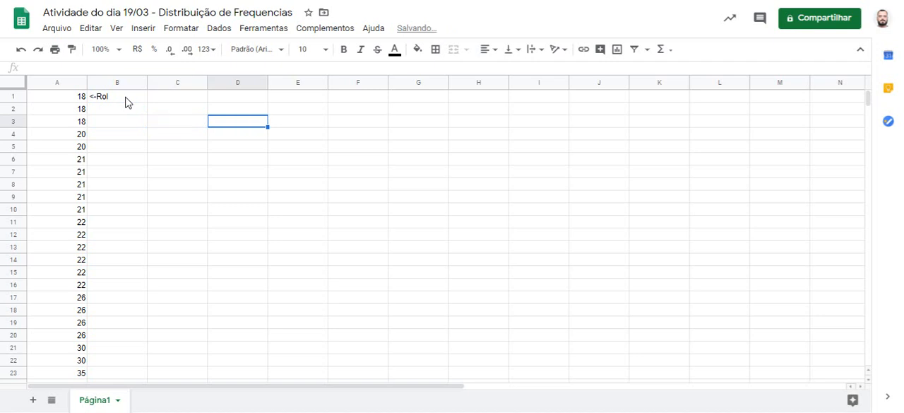
{"action": "key", "text": "Left"}
{"action": "key", "text": "Up"}
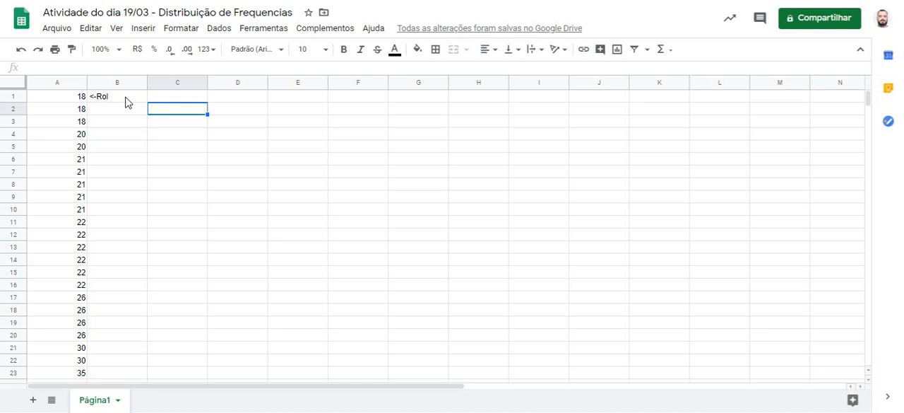
{"action": "type", "text": "k ="}
{"action": "key", "text": "Tab"}
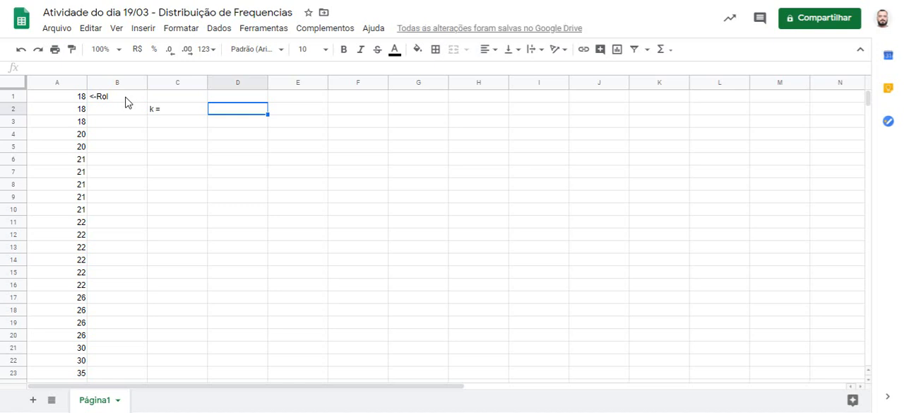
{"action": "type", "text": "6"}
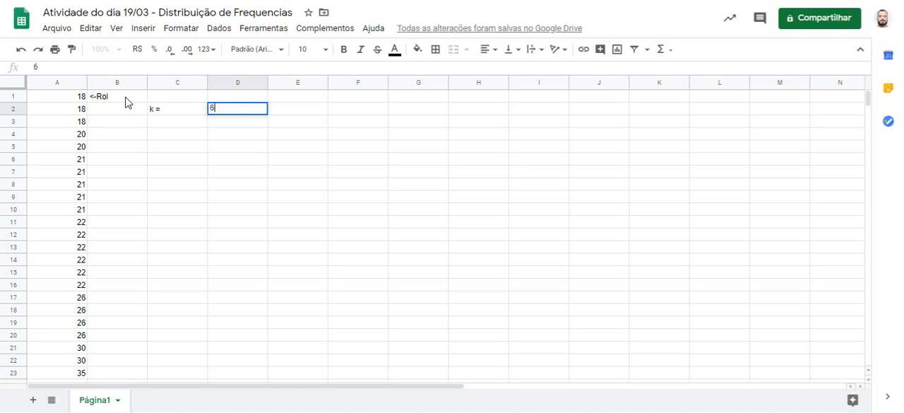
{"action": "key", "text": "Return"}
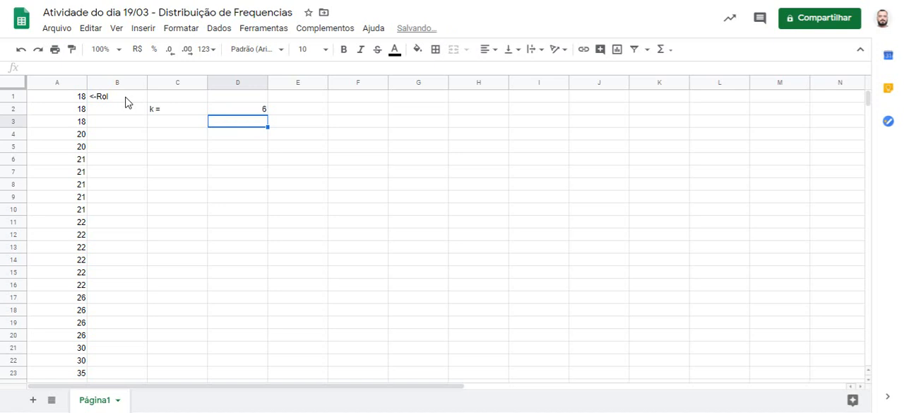
Step: Add the note "(Regra de Sturges)" in cell E2 beside the k value
{"action": "key", "text": "Up"}
{"action": "key", "text": "Right"}
{"action": "type", "text": "("}
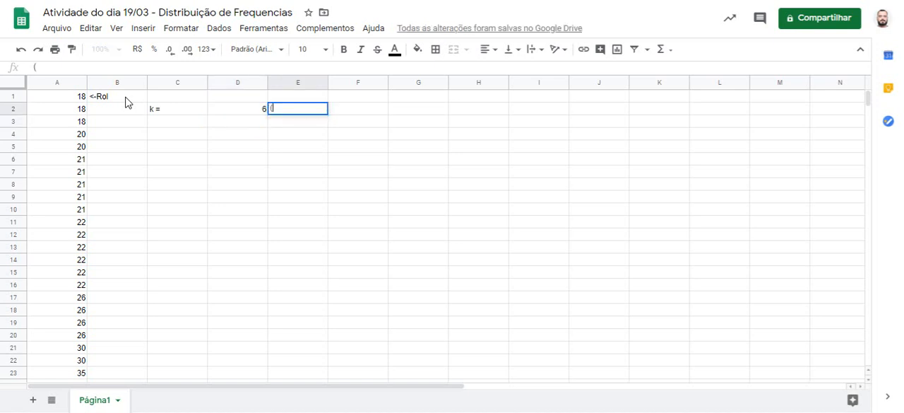
{"action": "type", "text": "Regra de Sturg"}
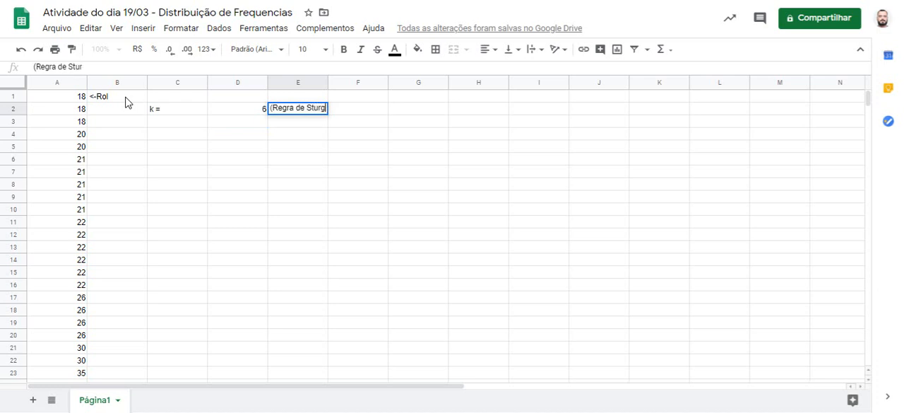
{"action": "type", "text": "es"}
{"action": "key", "text": "Return"}
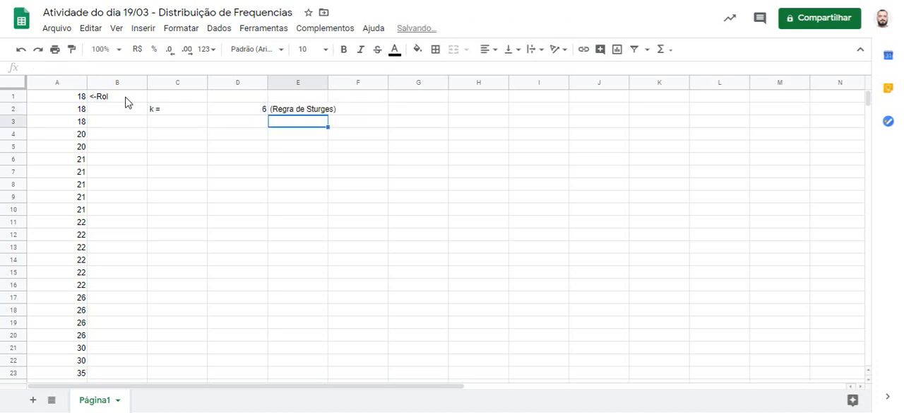
Step: Enter the label "AA =" in cell C3 below the k label
{"action": "key", "text": "Left"}
{"action": "key", "text": "Left"}
{"action": "type", "text": "AA"}
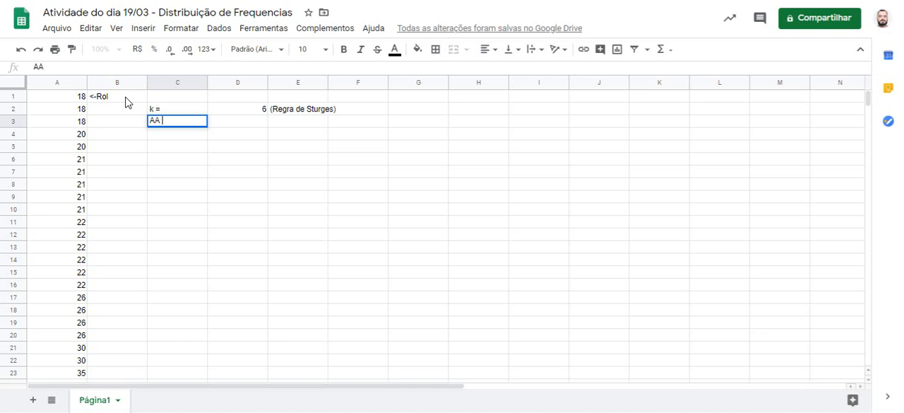
{"action": "type", "text": " ="}
{"action": "key", "text": "Tab"}
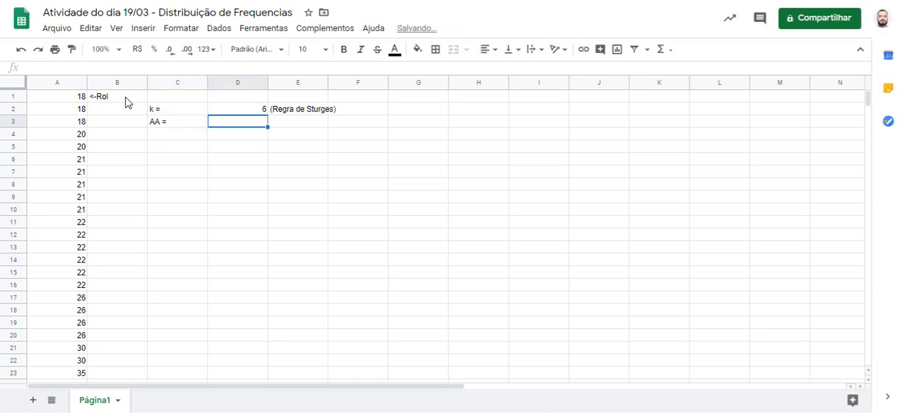
Step: Calculate the data range in cell D3 with the formula =MAX(A:A)-MIN(A:A)
{"action": "type", "text": "="}
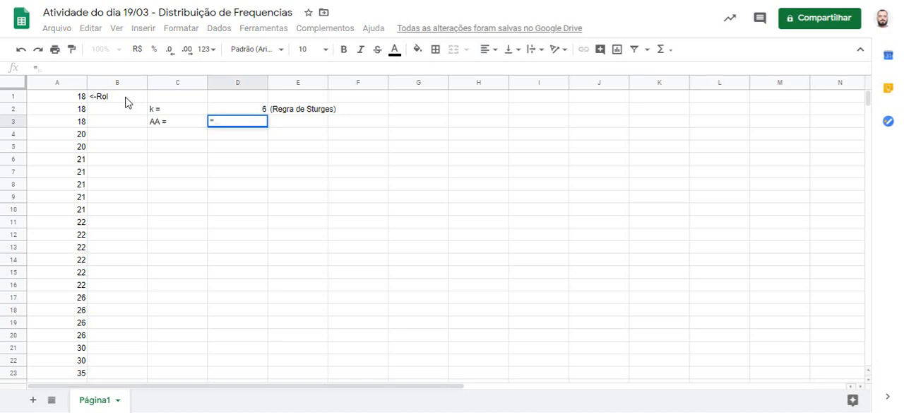
{"action": "type", "text": "max"}
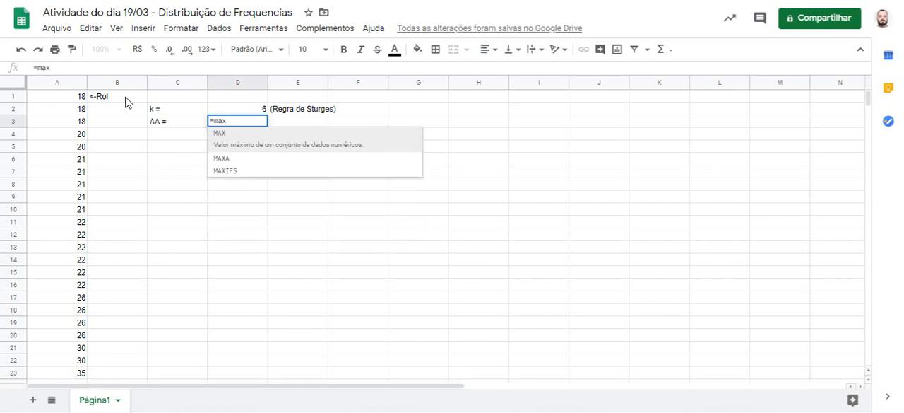
{"action": "left_click", "coordinate": [220, 138]}
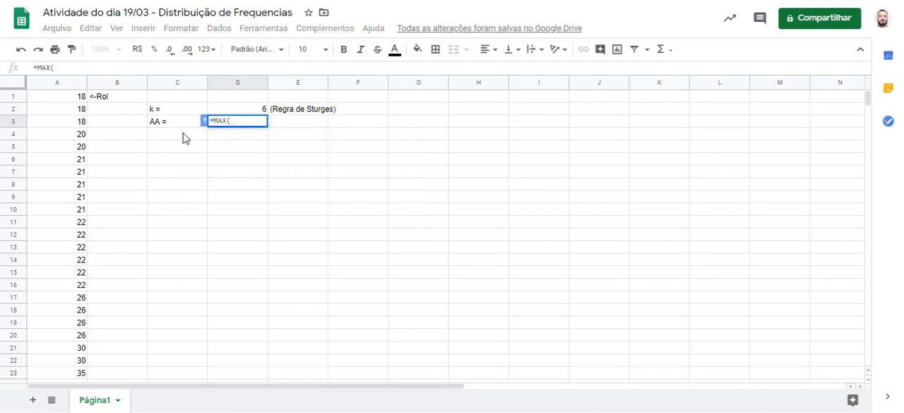
{"action": "left_click", "coordinate": [46, 84]}
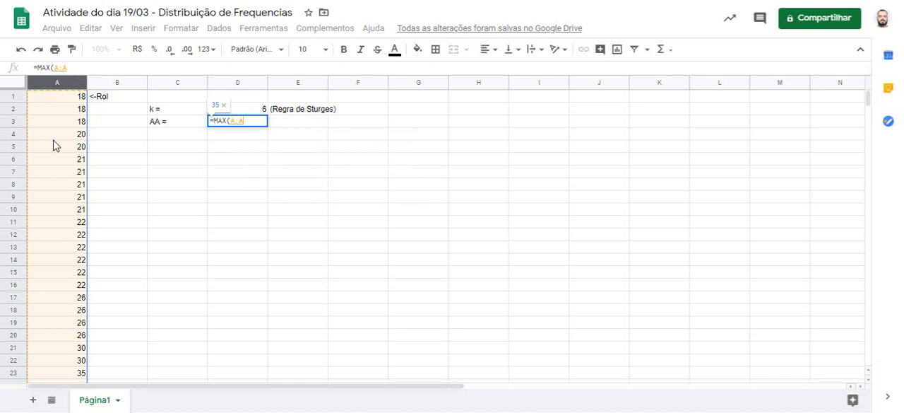
{"action": "type", "text": ")"}
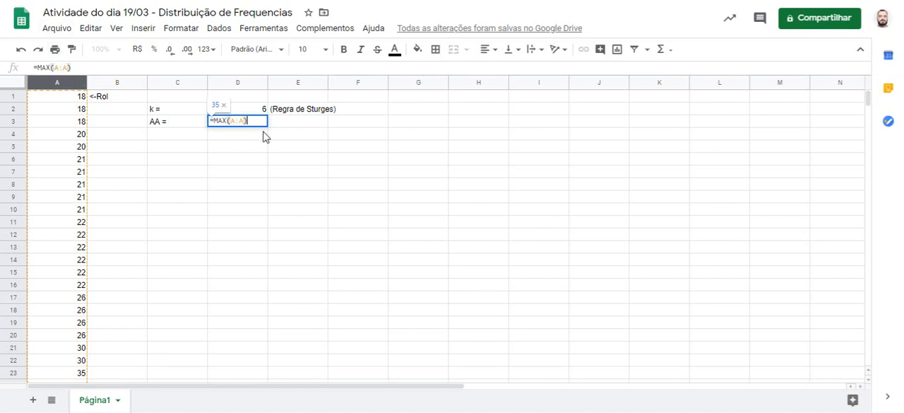
{"action": "type", "text": "-"}
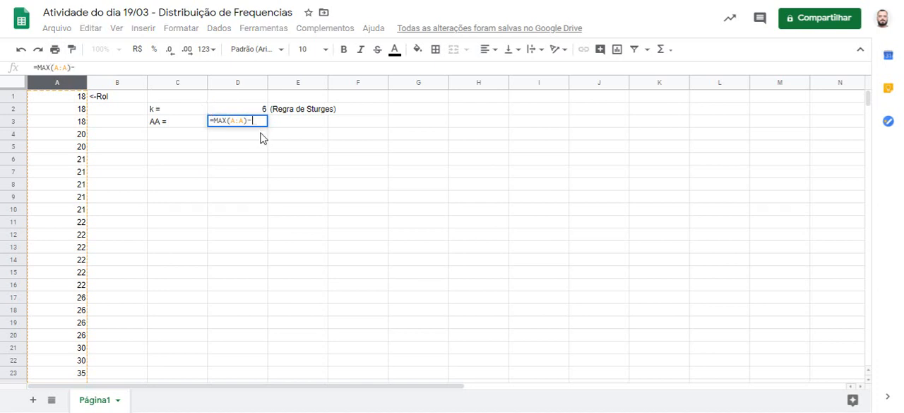
{"action": "type", "text": "min"}
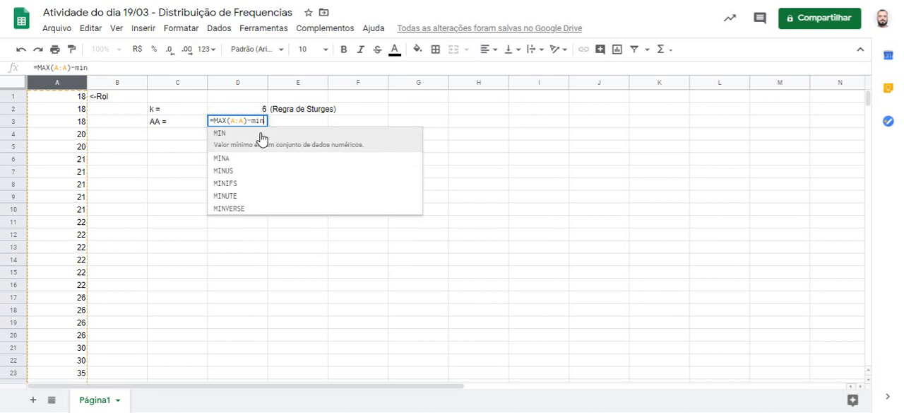
{"action": "left_click", "coordinate": [261, 136]}
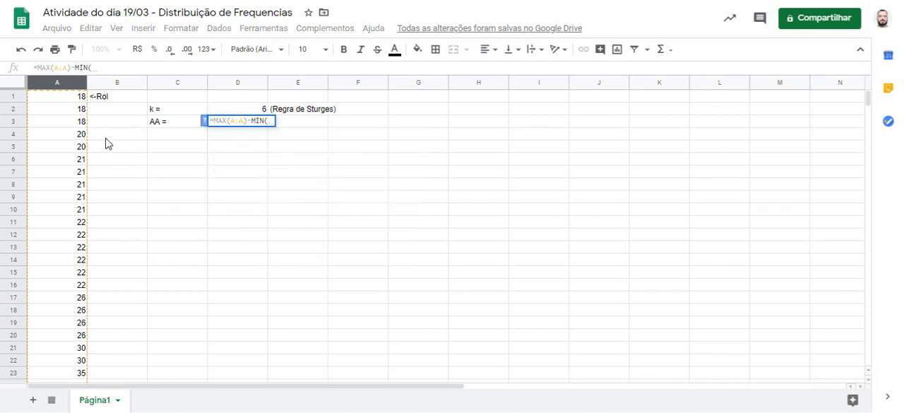
{"action": "left_click", "coordinate": [53, 85]}
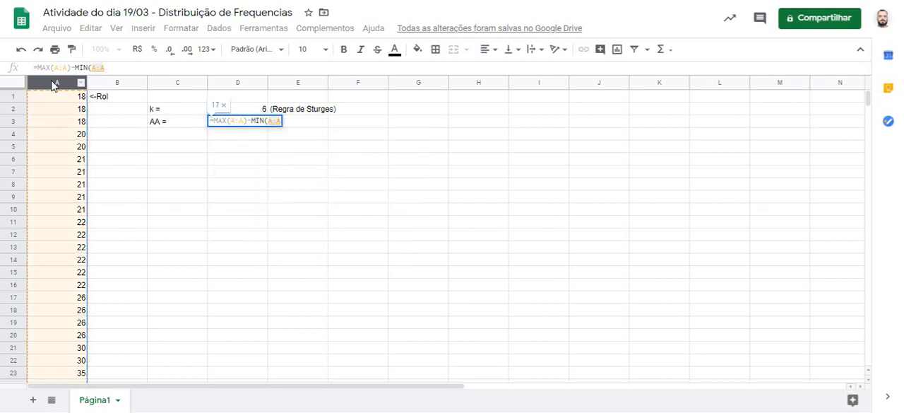
{"action": "type", "text": ")"}
{"action": "key", "text": "Return"}
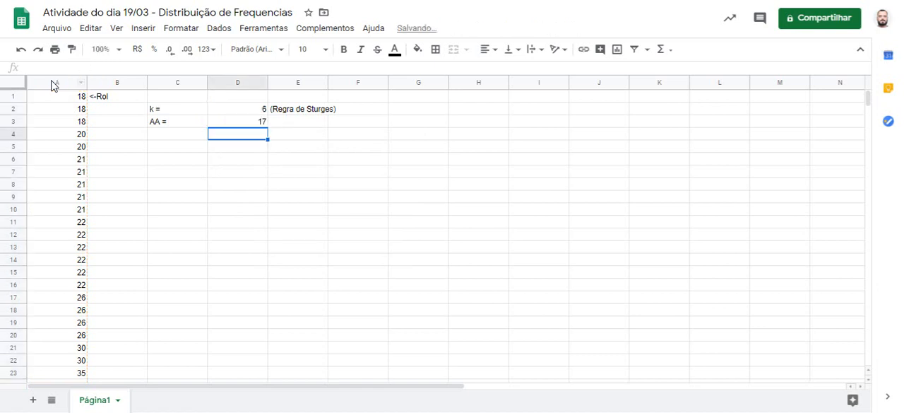
Step: Check the last and first values of column A against the AA formula in cell D3
{"action": "scroll", "coordinate": [107, 238], "scroll_direction": "down", "scroll_amount": 2}
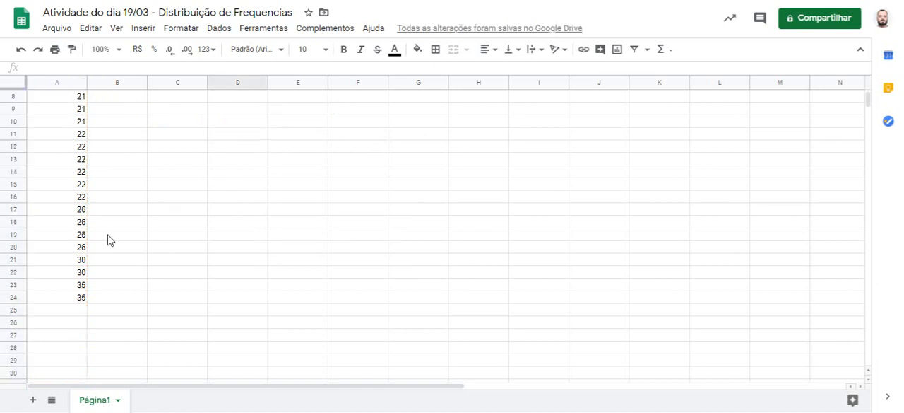
{"action": "left_click", "coordinate": [62, 300]}
{"action": "scroll", "coordinate": [69, 292], "scroll_direction": "up", "scroll_amount": 2}
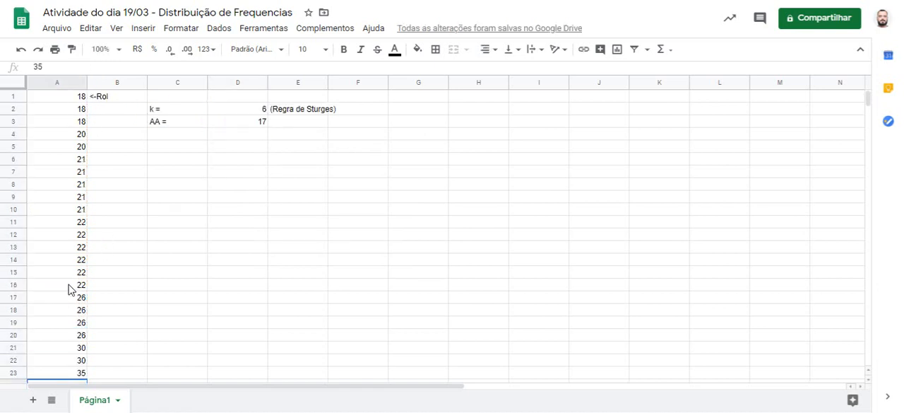
{"action": "left_click", "coordinate": [66, 99]}
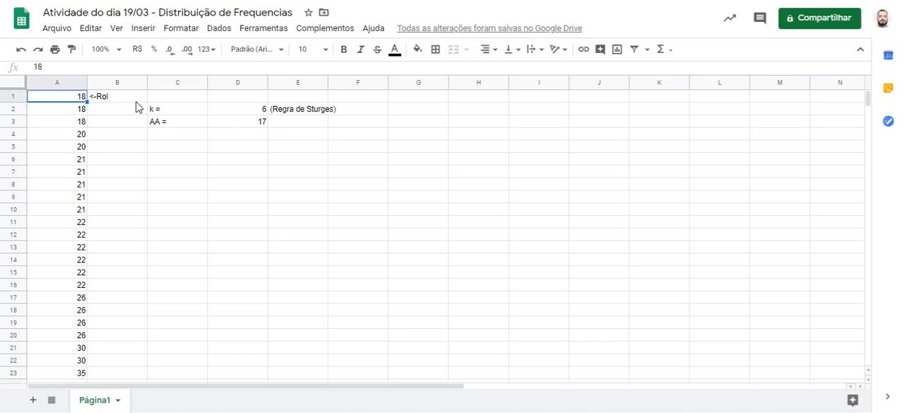
{"action": "left_click", "coordinate": [239, 124]}
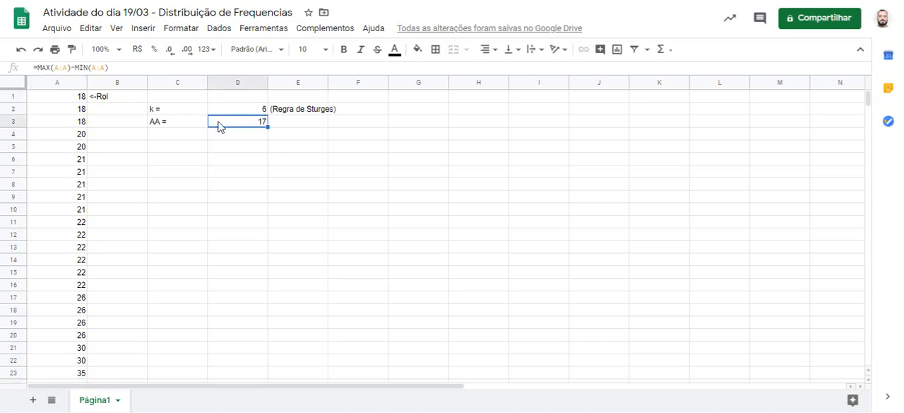
Step: Enter the label "h >" in cell C4 and the formula =D3/D2 in cell D4
{"action": "left_click", "coordinate": [174, 136]}
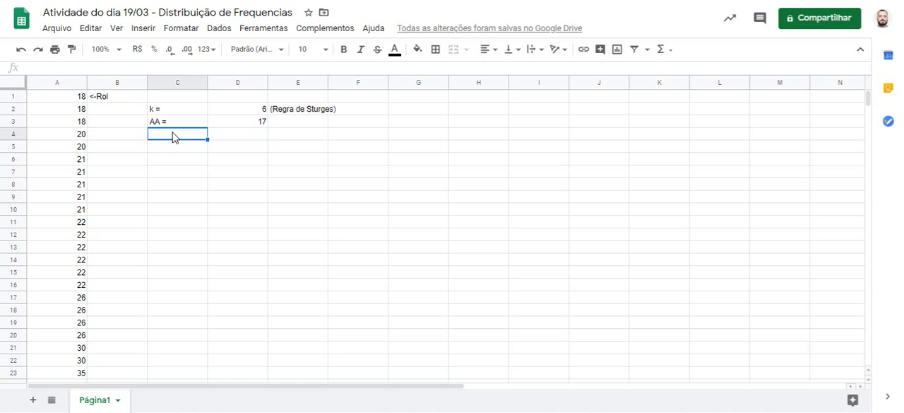
{"action": "type", "text": "h >"}
{"action": "left_click", "coordinate": [229, 136]}
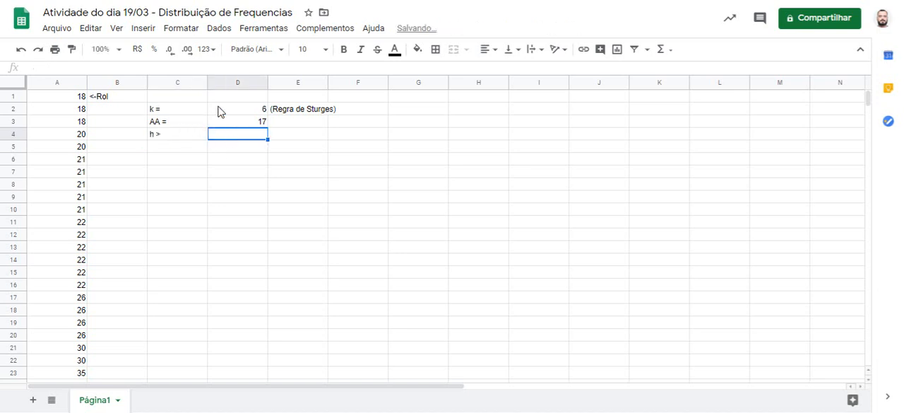
{"action": "type", "text": "="}
{"action": "left_click", "coordinate": [244, 123]}
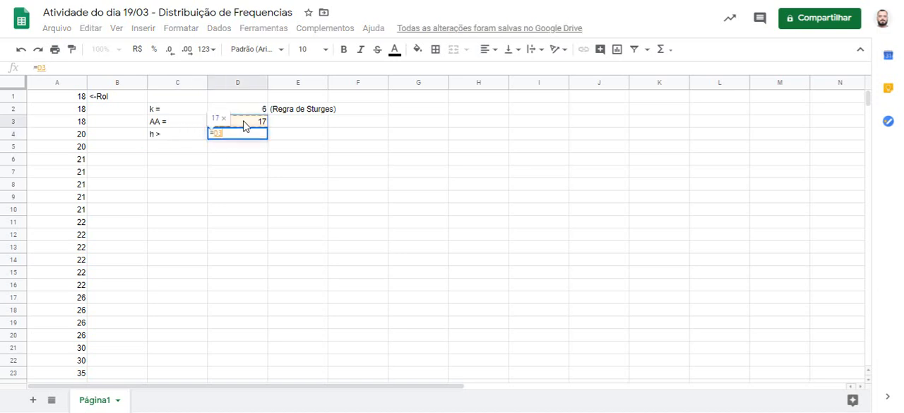
{"action": "type", "text": "/"}
{"action": "left_click", "coordinate": [247, 112]}
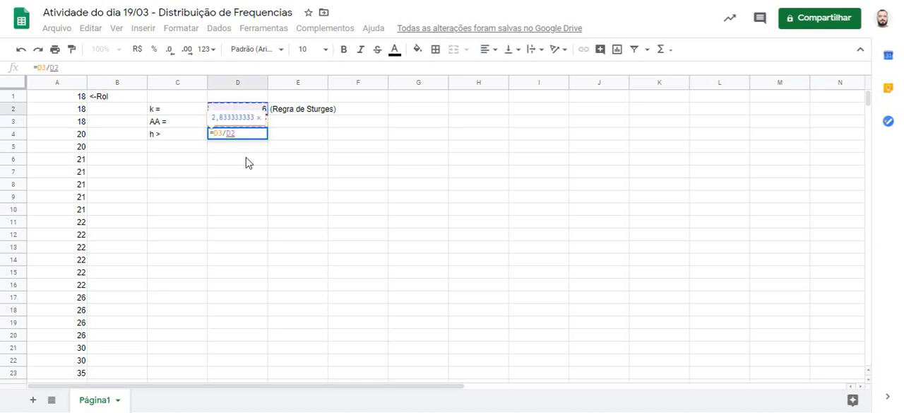
{"action": "key", "text": "Return"}
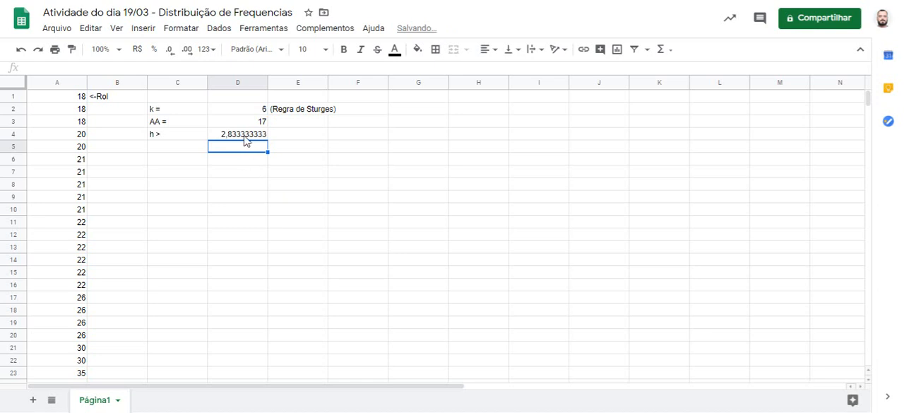
Step: Enter the label "h =" in cell C5 and the value 3 in cell D5
{"action": "left_click", "coordinate": [196, 148]}
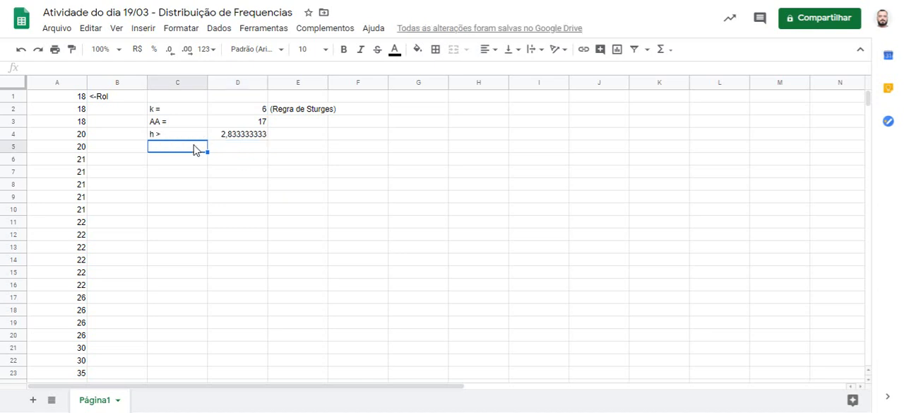
{"action": "type", "text": "h ="}
{"action": "key", "text": "Return"}
{"action": "key", "text": "Up"}
{"action": "key", "text": "Right"}
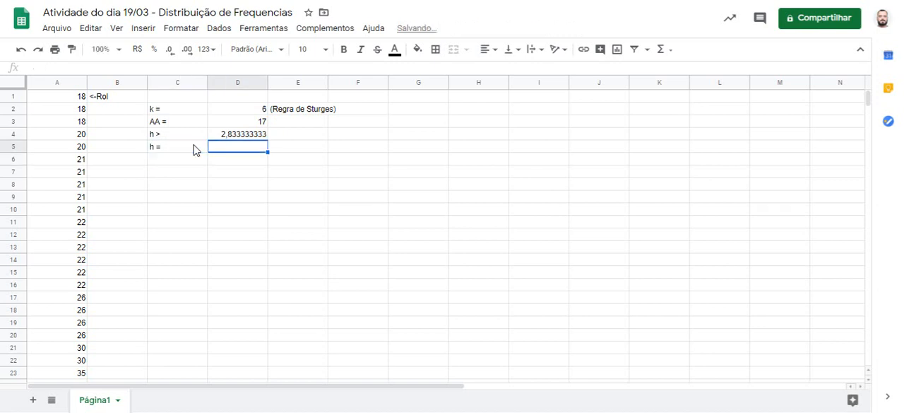
{"action": "type", "text": "3"}
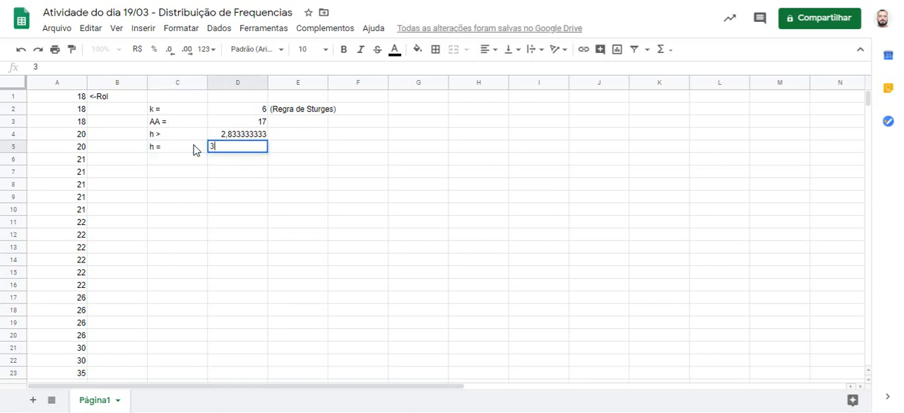
{"action": "key", "text": "Return"}
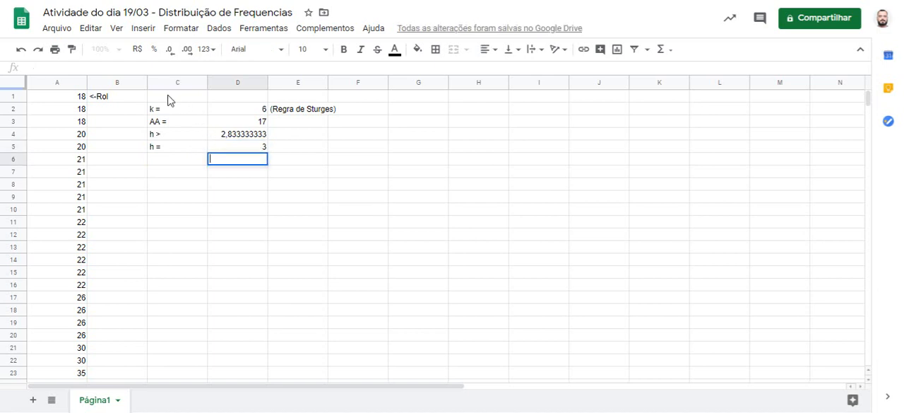
Step: Right-align the parameter labels in cells C2 to C5
{"action": "left_click_drag", "start_coordinate": [167, 108], "coordinate": [159, 151]}
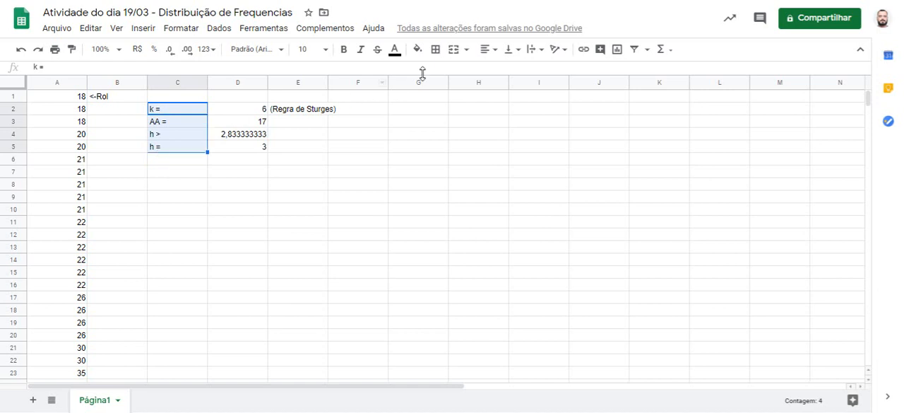
{"action": "left_click", "coordinate": [490, 49]}
{"action": "left_click", "coordinate": [515, 69]}
Step: Left-align the parameter values in cells D2 to D5
{"action": "left_click_drag", "start_coordinate": [244, 110], "coordinate": [253, 150]}
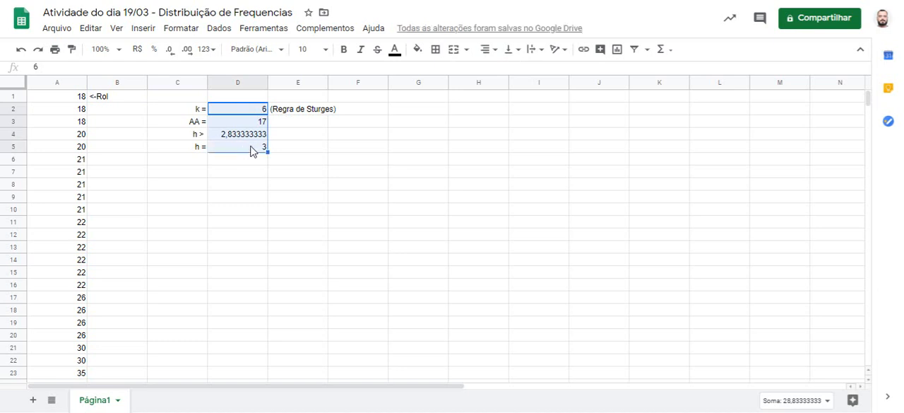
{"action": "left_click", "coordinate": [488, 50]}
{"action": "left_click", "coordinate": [487, 70]}
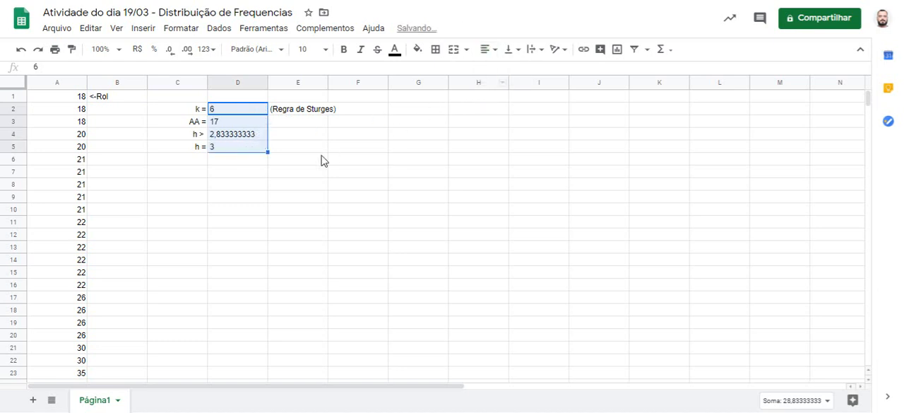
{"action": "left_click", "coordinate": [322, 160]}
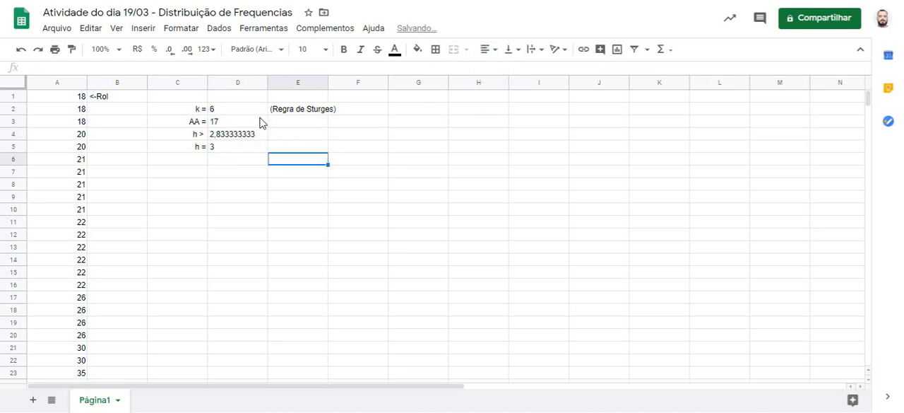
Step: Auto-fit the widths of columns C, D and E to their contents
{"action": "double_click", "coordinate": [206, 80]}
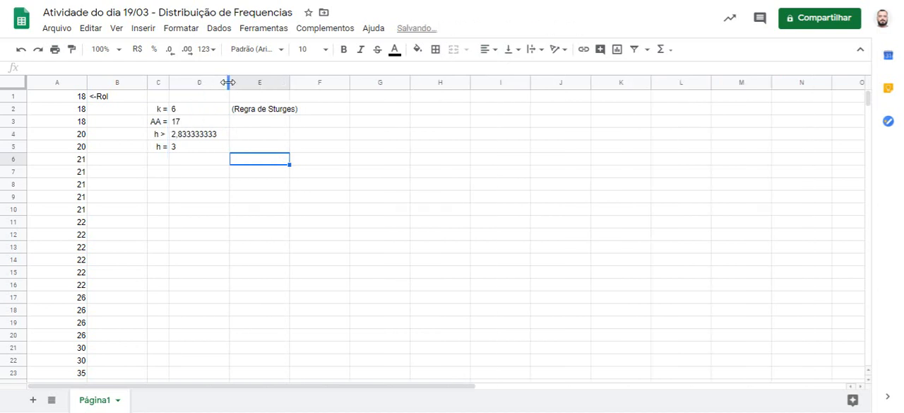
{"action": "double_click", "coordinate": [228, 82]}
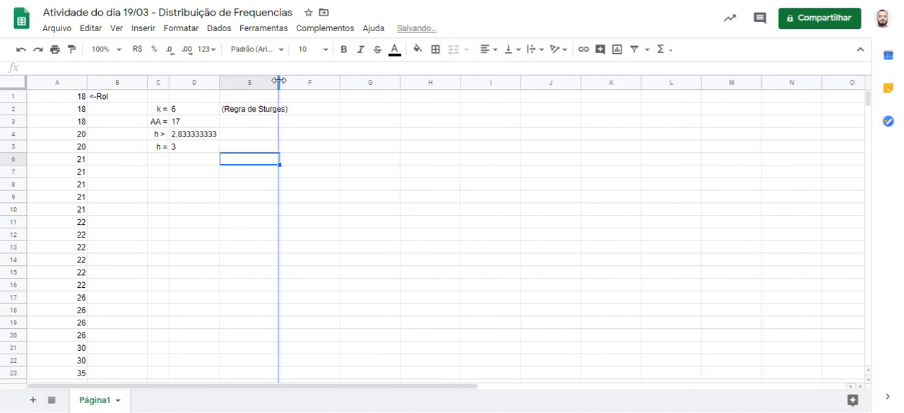
{"action": "double_click", "coordinate": [279, 81]}
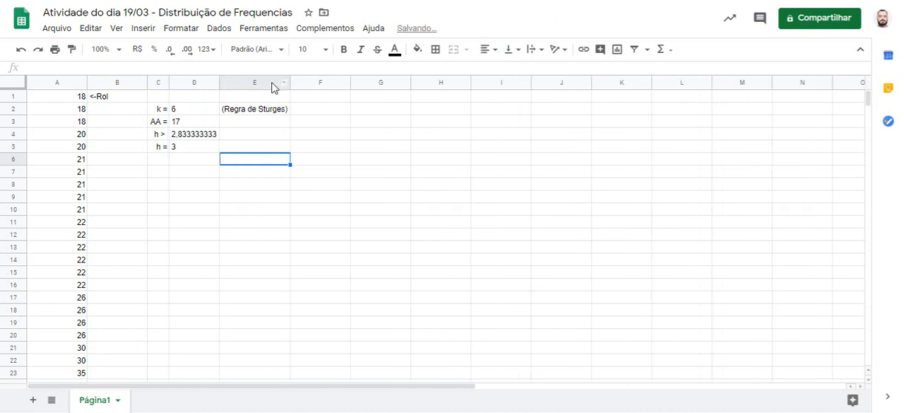
Step: Enter the formula =MIN(A:A) in cell G7 as the lower limit of the first class
{"action": "left_click", "coordinate": [404, 173]}
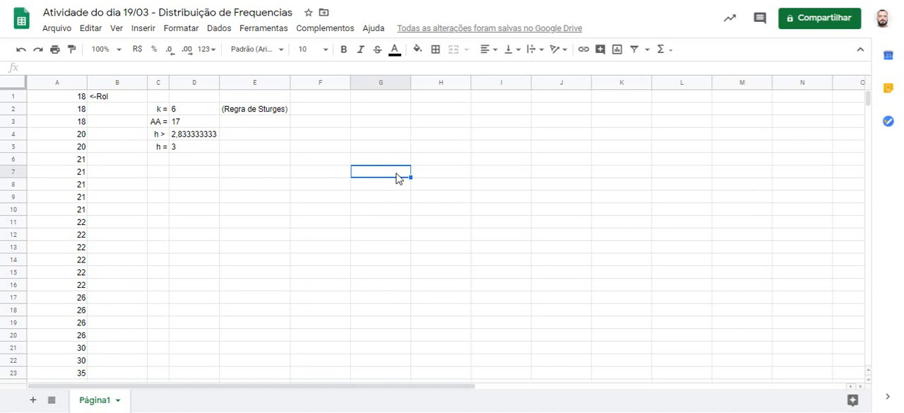
{"action": "type", "text": "=min"}
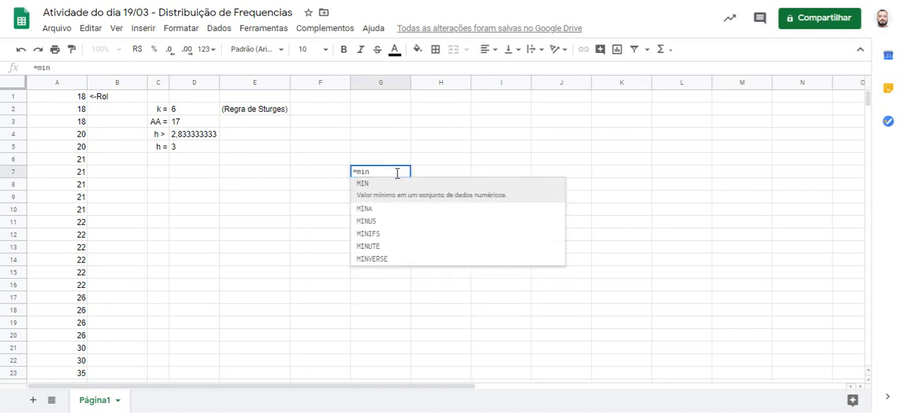
{"action": "left_click", "coordinate": [400, 189]}
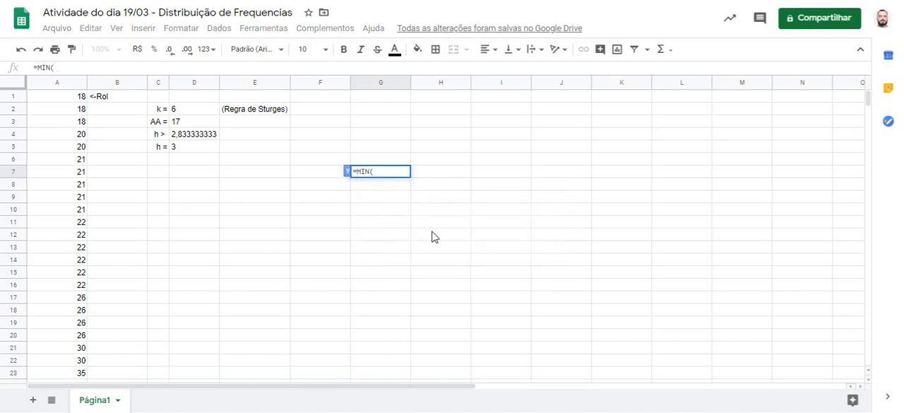
{"action": "left_click", "coordinate": [56, 84]}
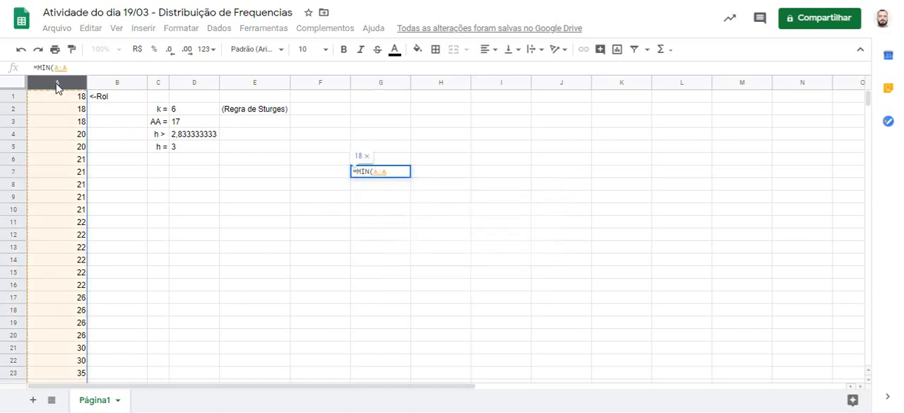
{"action": "key", "text": "Return"}
{"action": "key", "text": "Up"}
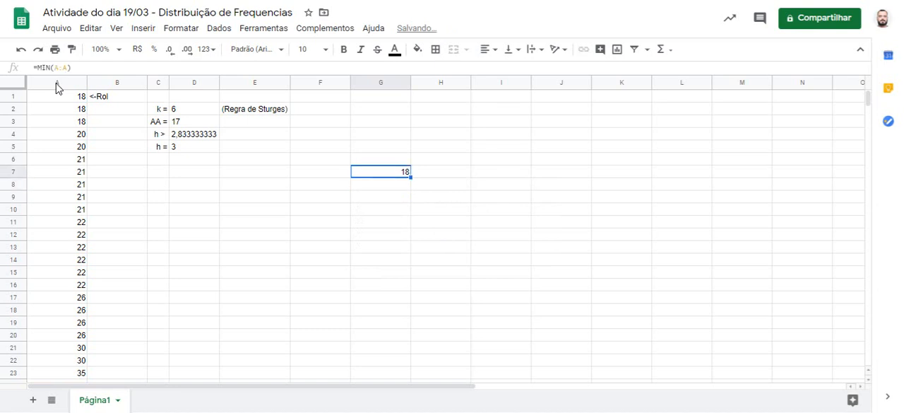
Step: Insert the class interval symbol in cell H7 with the formula =CHAR(8866)
{"action": "key", "text": "Right"}
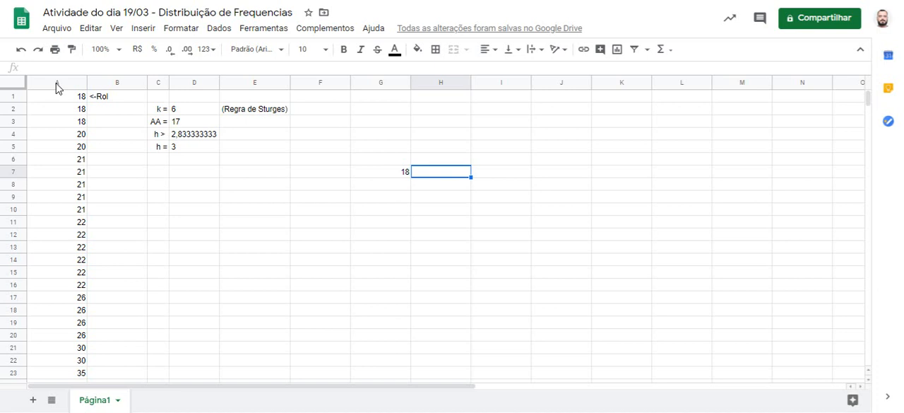
{"action": "type", "text": "=ch"}
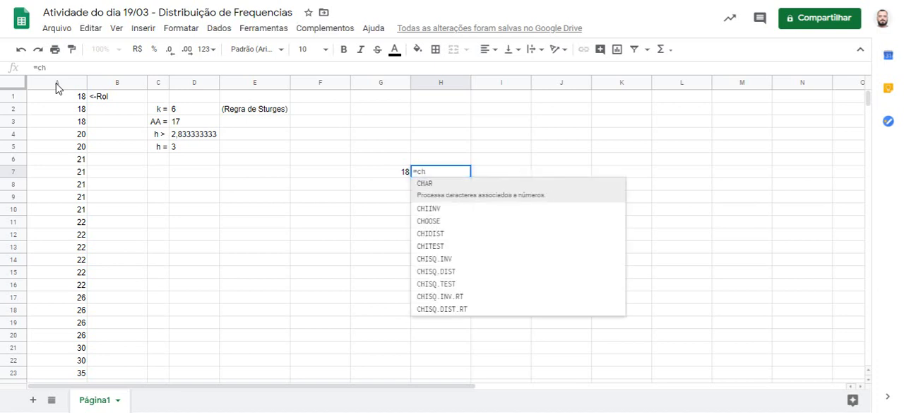
{"action": "left_click", "coordinate": [427, 190]}
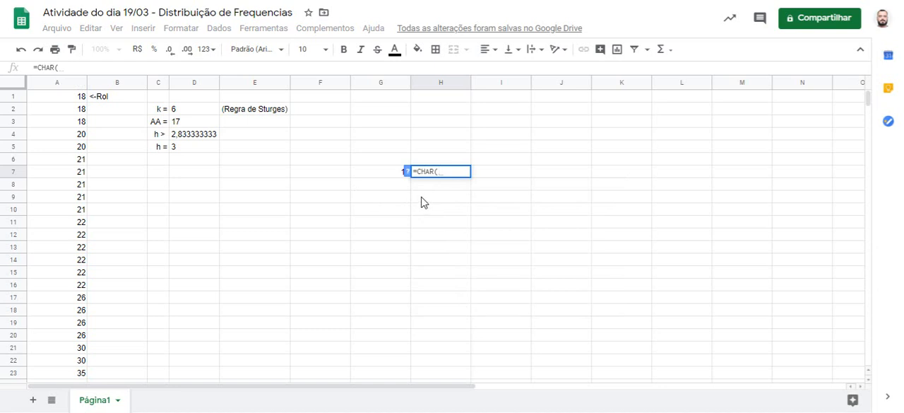
{"action": "type", "text": "88"}
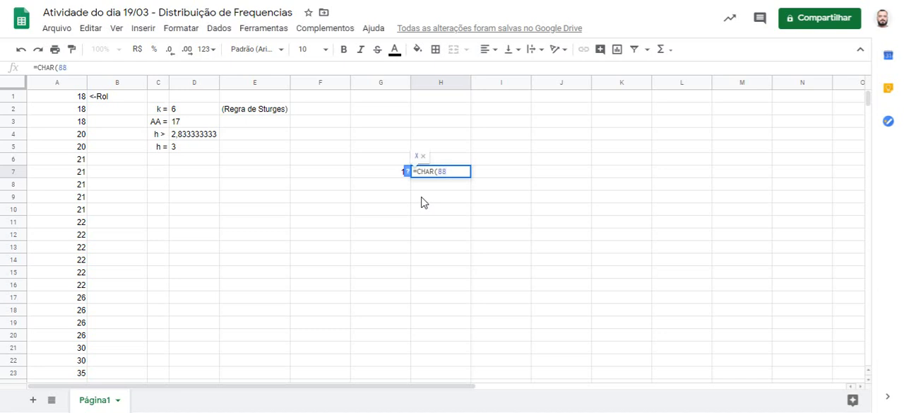
{"action": "type", "text": "66"}
{"action": "key", "text": "Return"}
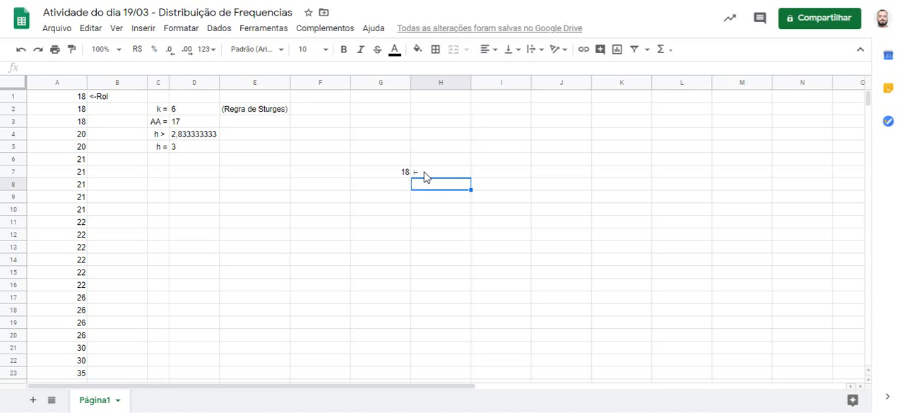
{"action": "left_click", "coordinate": [427, 173]}
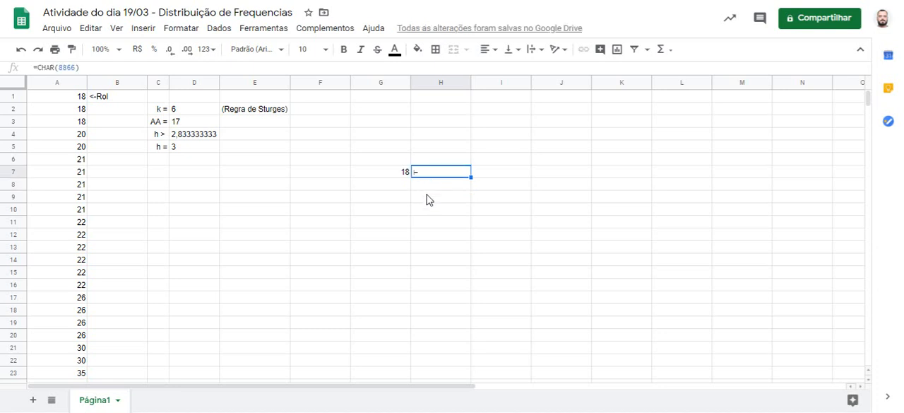
Step: Enter the formula =G7+$D$5 in cell I7 as the upper limit of the first class
{"action": "left_click", "coordinate": [489, 178]}
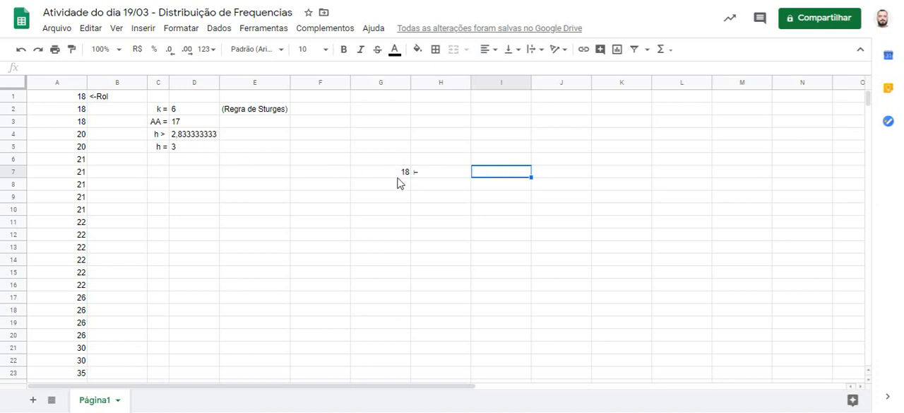
{"action": "type", "text": "="}
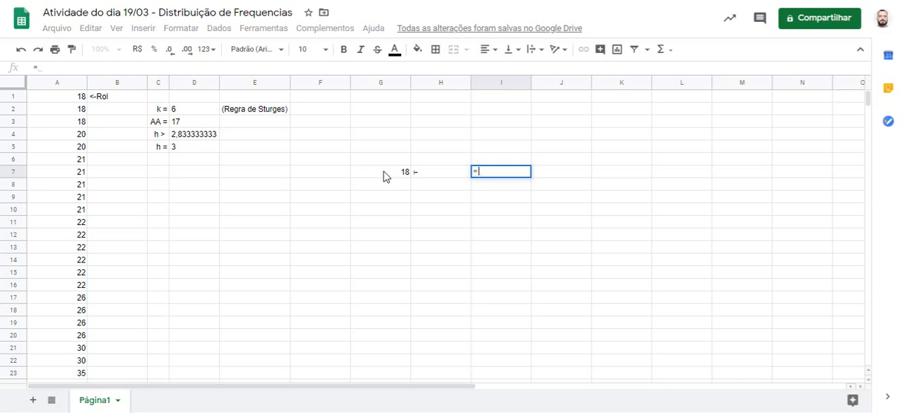
{"action": "left_click", "coordinate": [383, 176]}
{"action": "type", "text": "+"}
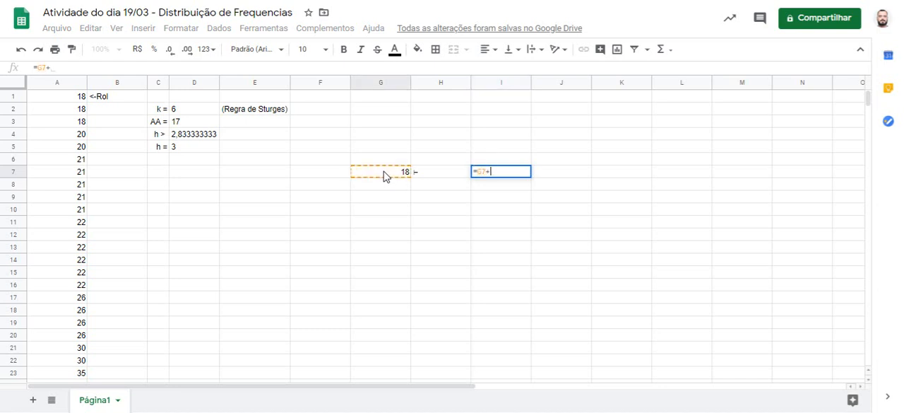
{"action": "left_click", "coordinate": [202, 154]}
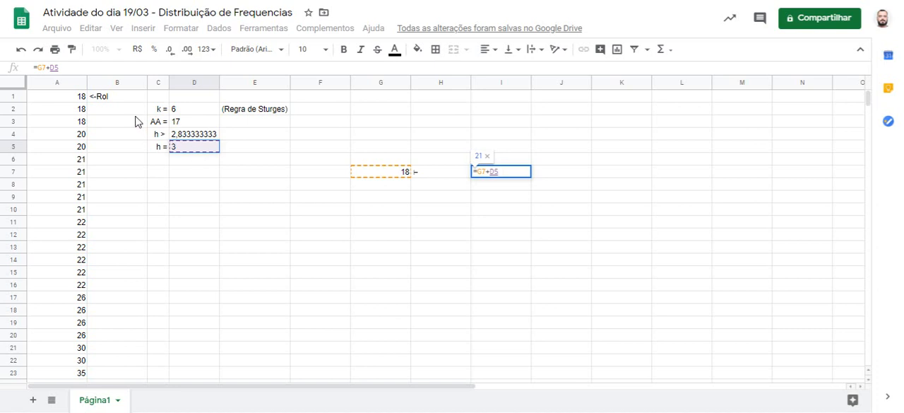
{"action": "left_click", "coordinate": [100, 69]}
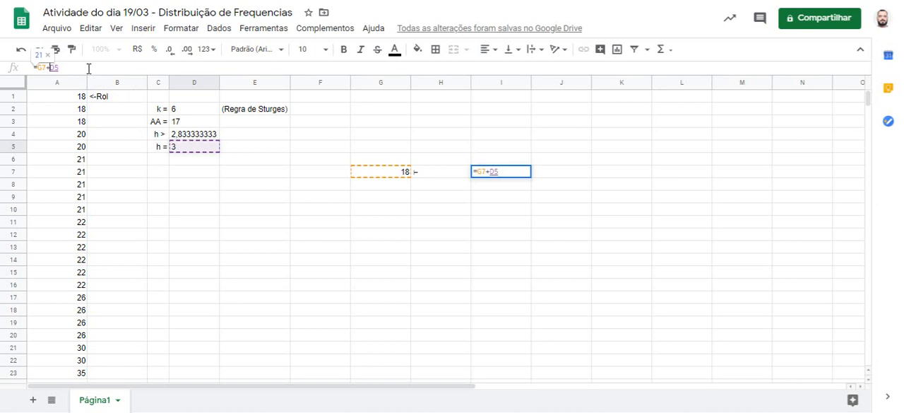
{"action": "type", "text": "$"}
{"action": "key", "text": "Right"}
{"action": "type", "text": "$"}
{"action": "key", "text": "Return"}
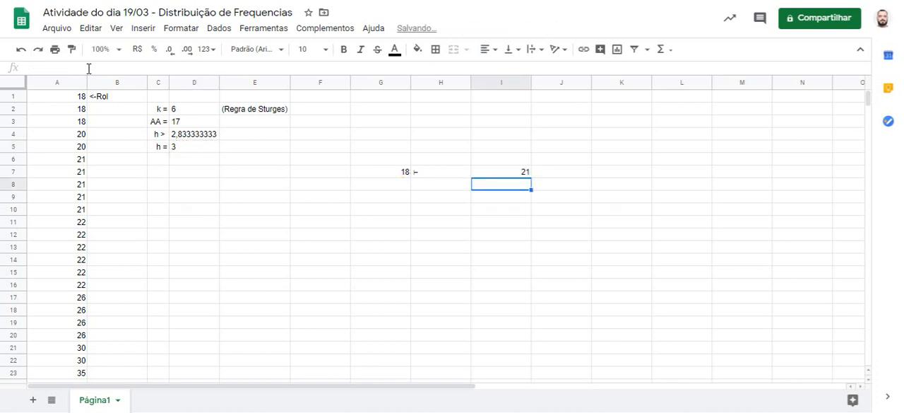
Step: Enter the formula =I7 in cell G8 as the lower limit of the second class
{"action": "key", "text": "Left"}
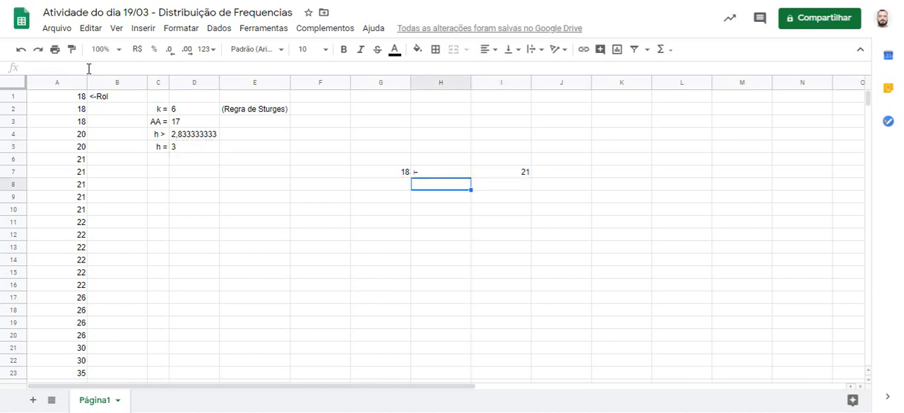
{"action": "key", "text": "Left"}
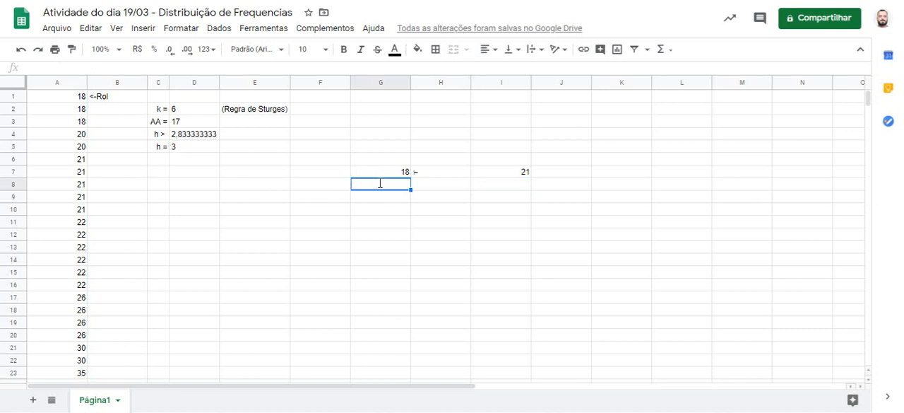
{"action": "type", "text": "="}
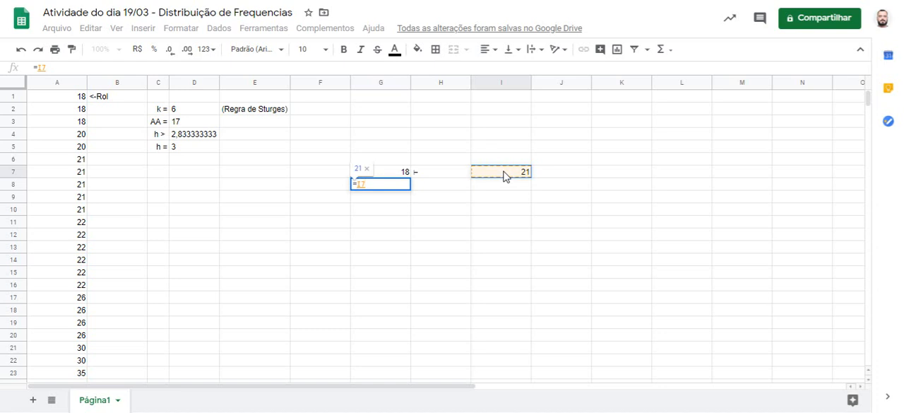
{"action": "key", "text": "Return"}
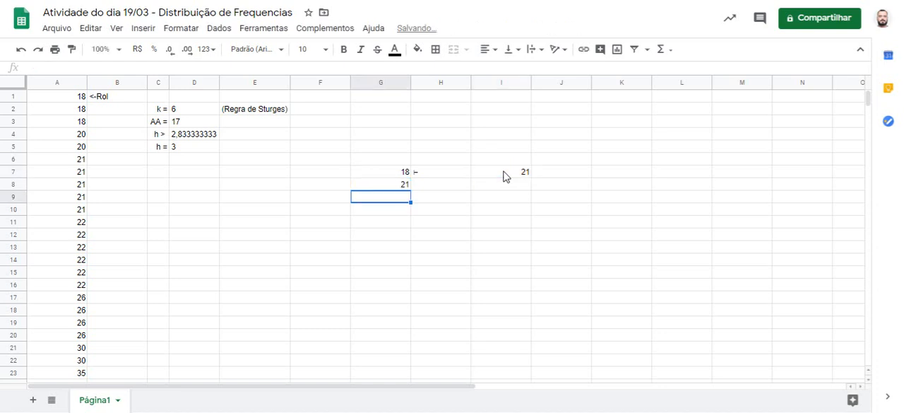
{"action": "left_click", "coordinate": [408, 183]}
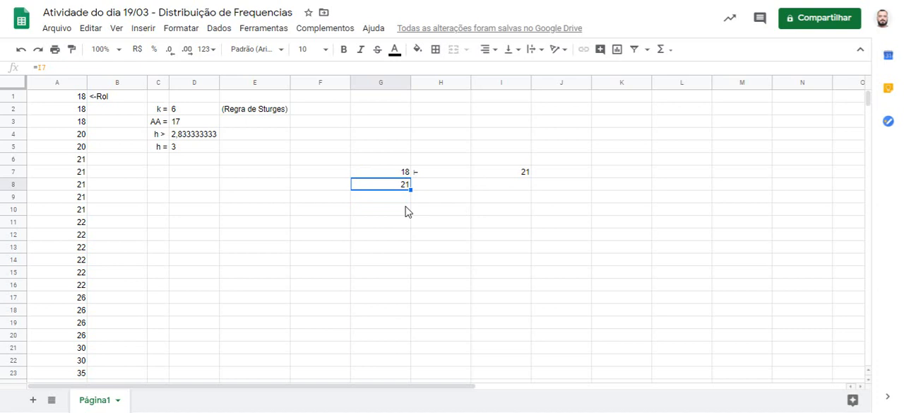
Step: Number the classes from 1 to 6 in cells F7 to F12
{"action": "left_click", "coordinate": [336, 177]}
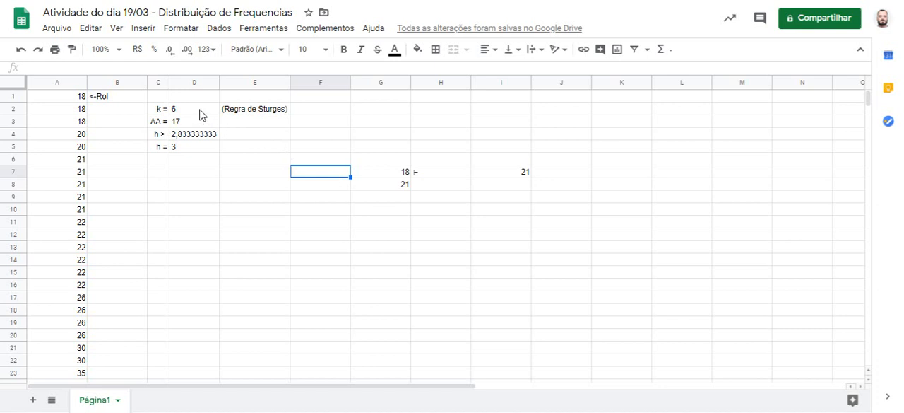
{"action": "type", "text": "1"}
{"action": "key", "text": "Return"}
{"action": "type", "text": "2"}
{"action": "key", "text": "Return"}
{"action": "type", "text": "3"}
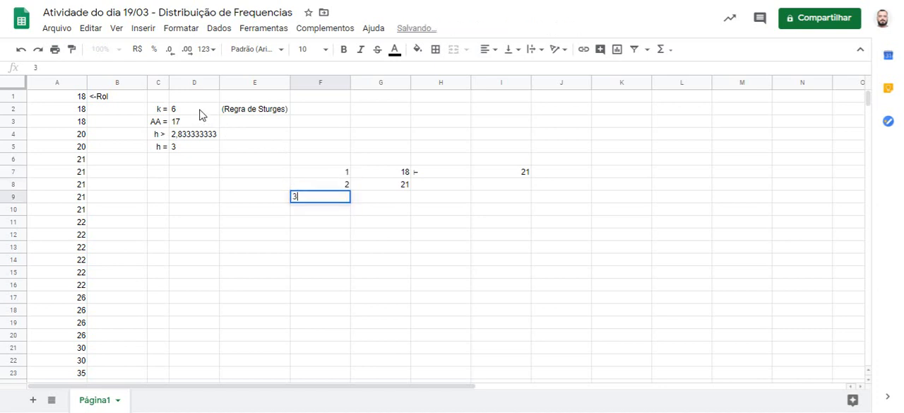
{"action": "key", "text": "Return"}
{"action": "type", "text": "4"}
{"action": "key", "text": "Return"}
{"action": "type", "text": "5"}
{"action": "key", "text": "Return"}
{"action": "type", "text": "6"}
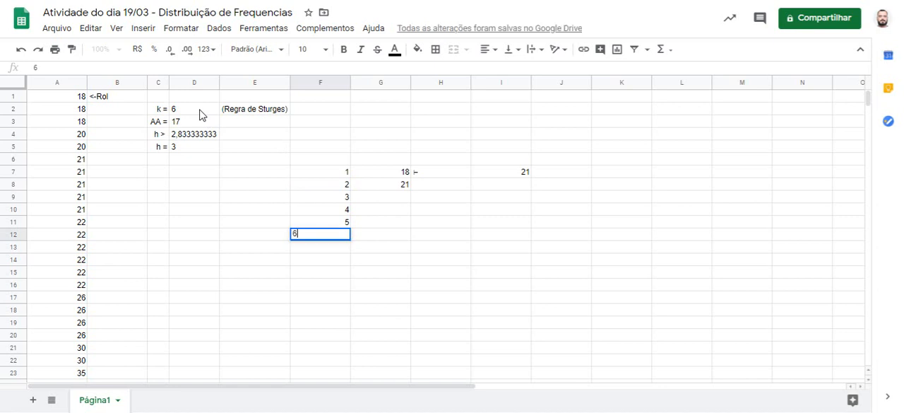
{"action": "key", "text": "Tab"}
Step: Fill the lower limit formula from G8 down to G12 and the upper limit formula from I7 down to I12
{"action": "key", "text": "Up"}
{"action": "key", "text": "Up"}
{"action": "key", "text": "Up"}
{"action": "key", "text": "Up"}
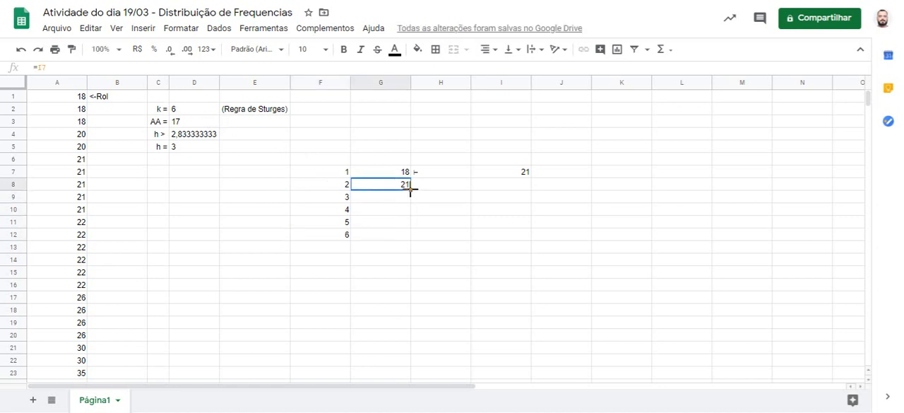
{"action": "left_click_drag", "start_coordinate": [410, 189], "coordinate": [404, 236]}
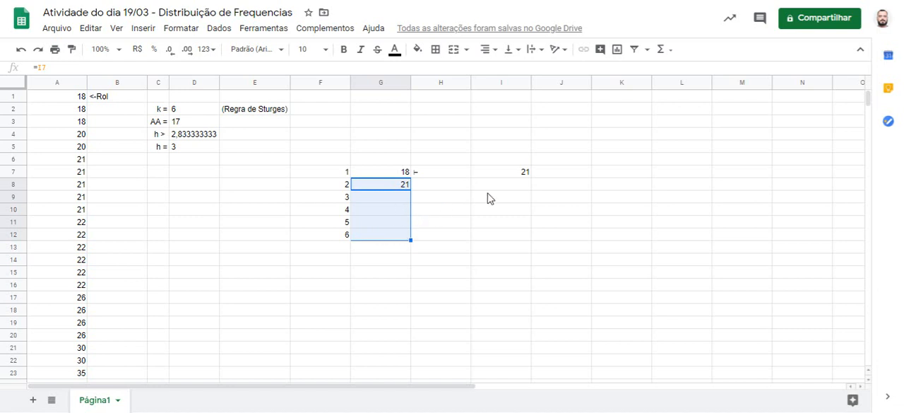
{"action": "left_click", "coordinate": [498, 176]}
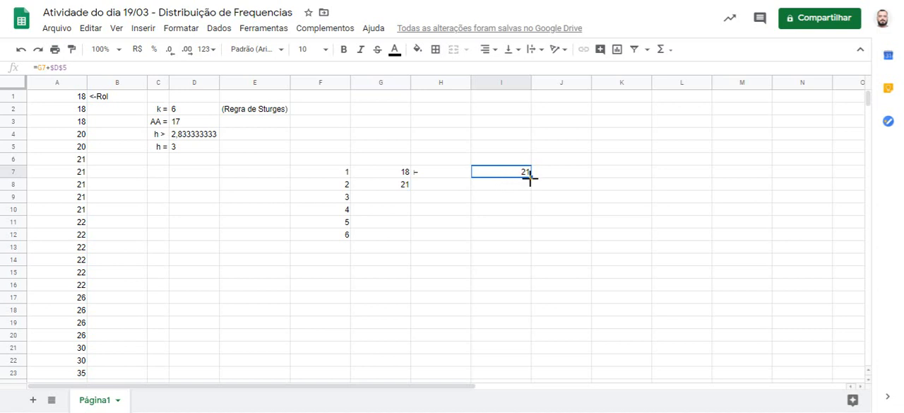
{"action": "left_click_drag", "start_coordinate": [530, 178], "coordinate": [523, 233]}
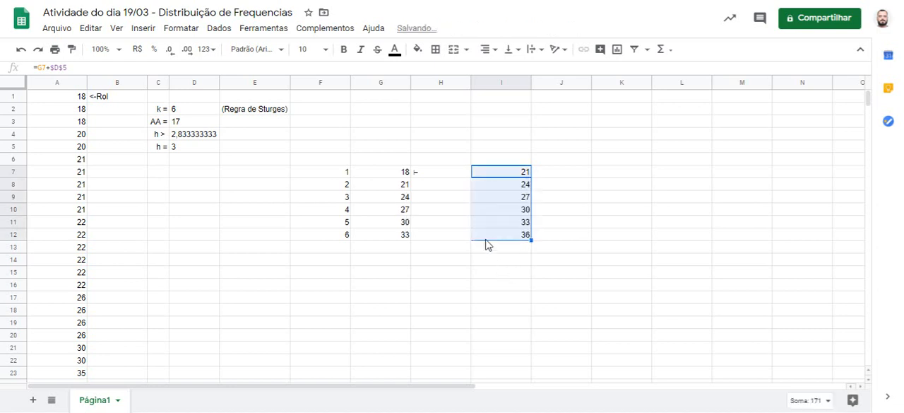
Step: Fill the interval symbol formula from cell H7 down to H12
{"action": "left_click", "coordinate": [441, 173]}
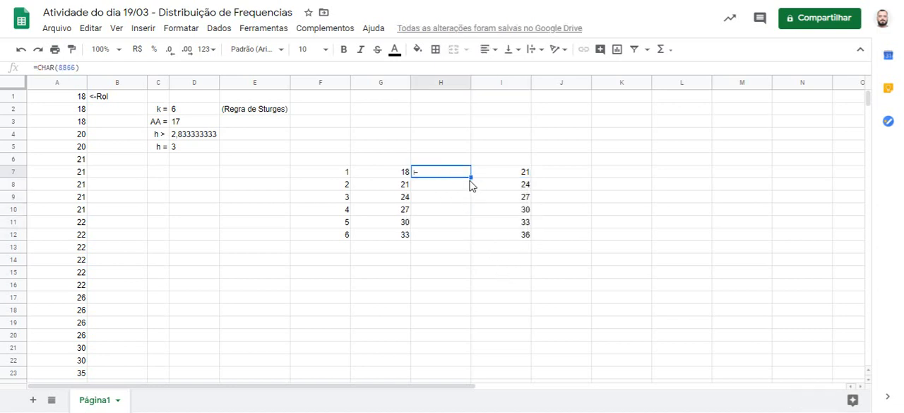
{"action": "left_click_drag", "start_coordinate": [470, 177], "coordinate": [462, 233]}
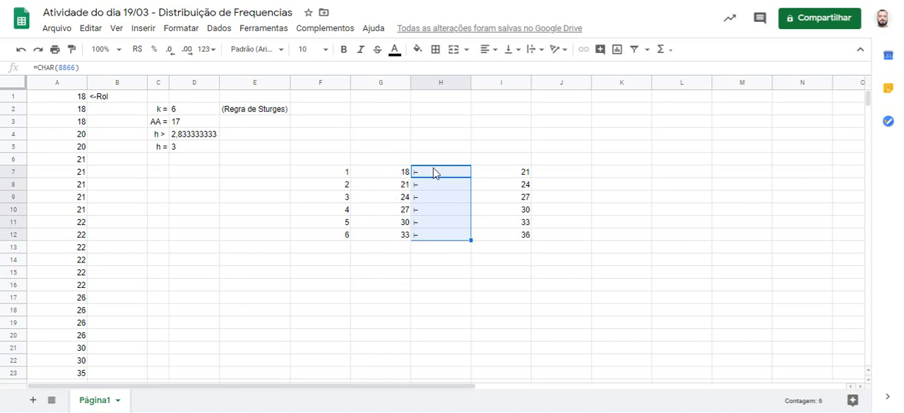
Step: Merge cells G6 to I6 above the class limits and enter the heading CLASSES
{"action": "left_click_drag", "start_coordinate": [393, 160], "coordinate": [485, 161]}
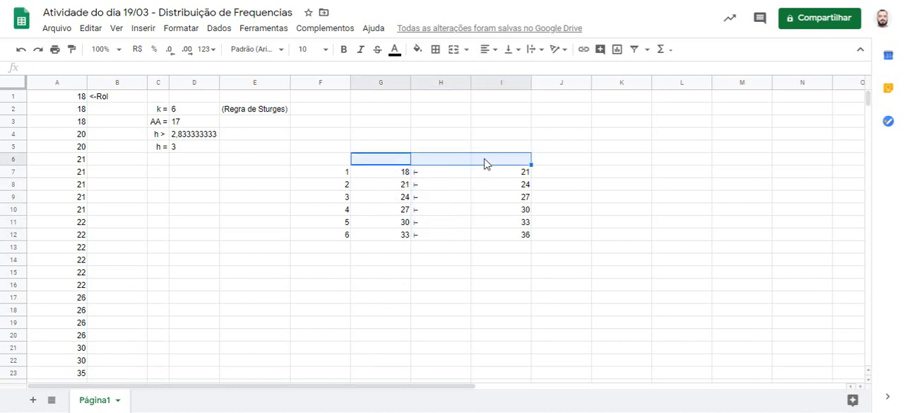
{"action": "left_click", "coordinate": [182, 31]}
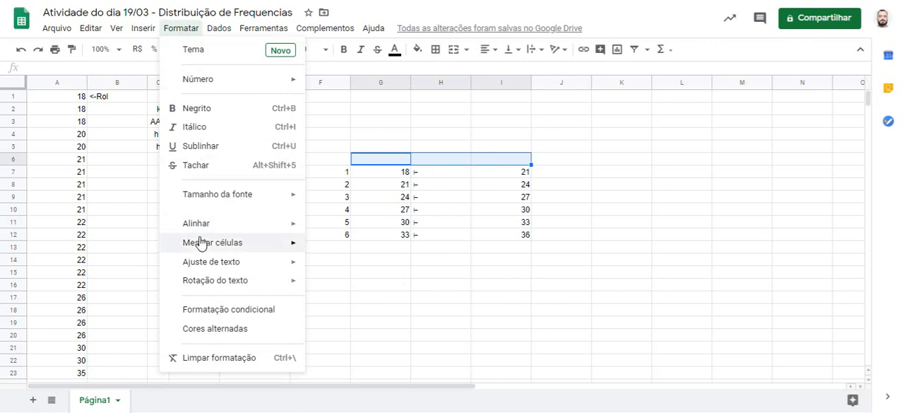
{"action": "mouse_move", "coordinate": [293, 245]}
{"action": "left_click", "coordinate": [336, 249]}
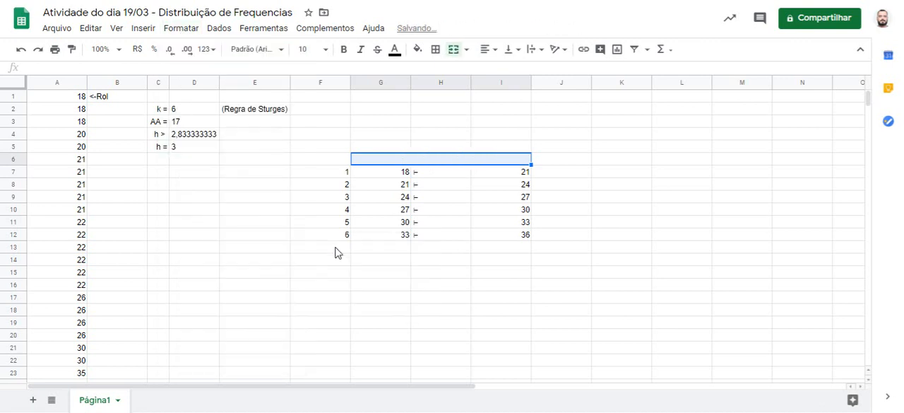
{"action": "type", "text": "c"}
{"action": "key", "text": "Escape"}
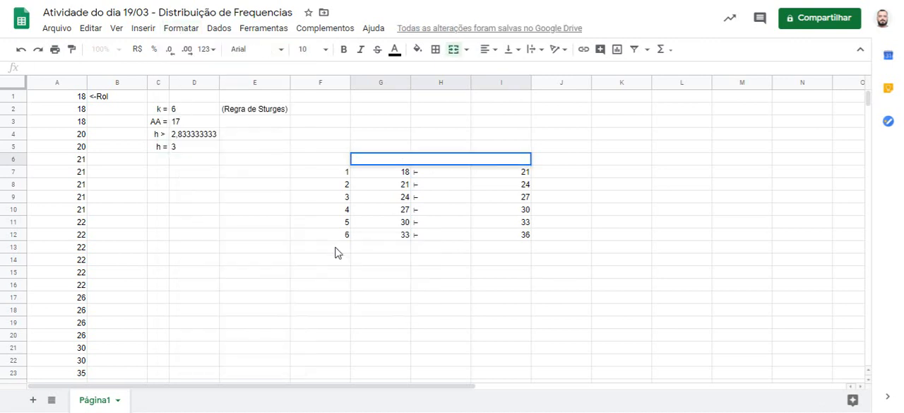
{"action": "type", "text": "CLASSES"}
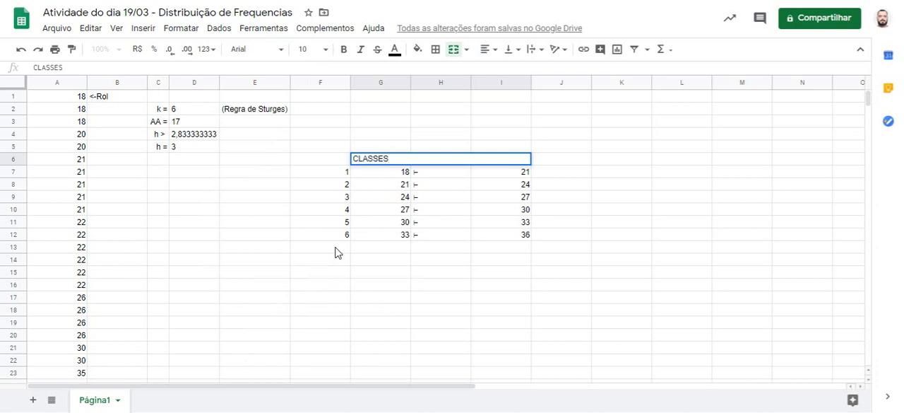
{"action": "key", "text": "Return"}
Step: Merge cells G13 to I13 below the classes and enter the label TOTAL
{"action": "left_click_drag", "start_coordinate": [371, 248], "coordinate": [494, 249]}
{"action": "left_click", "coordinate": [186, 32]}
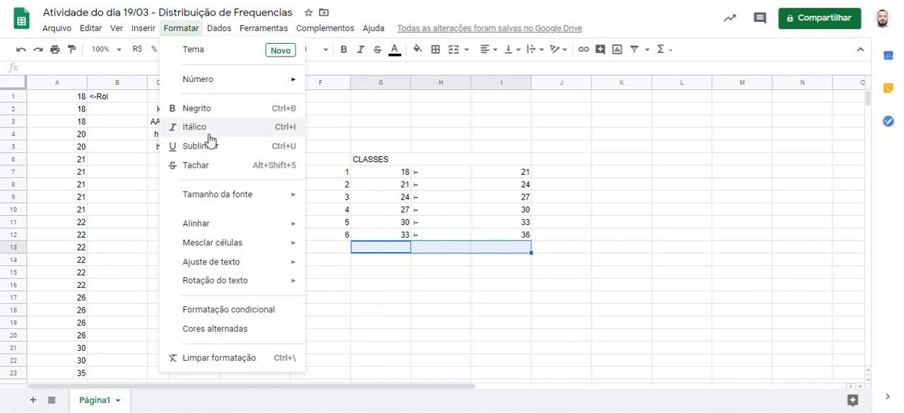
{"action": "mouse_move", "coordinate": [226, 248]}
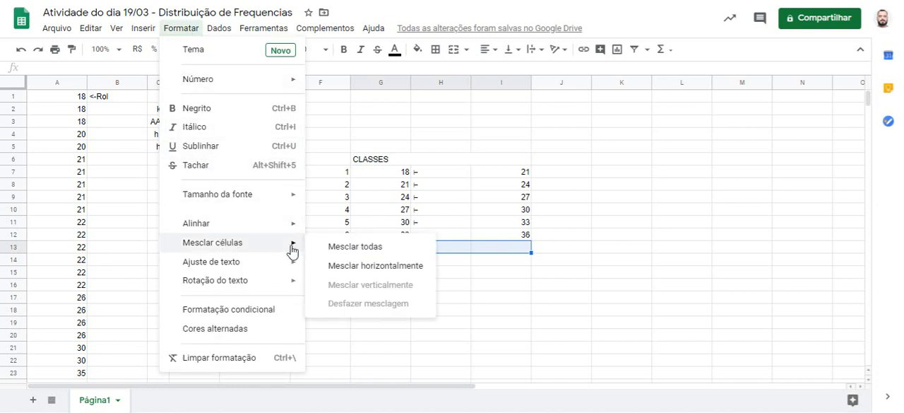
{"action": "left_click", "coordinate": [361, 252]}
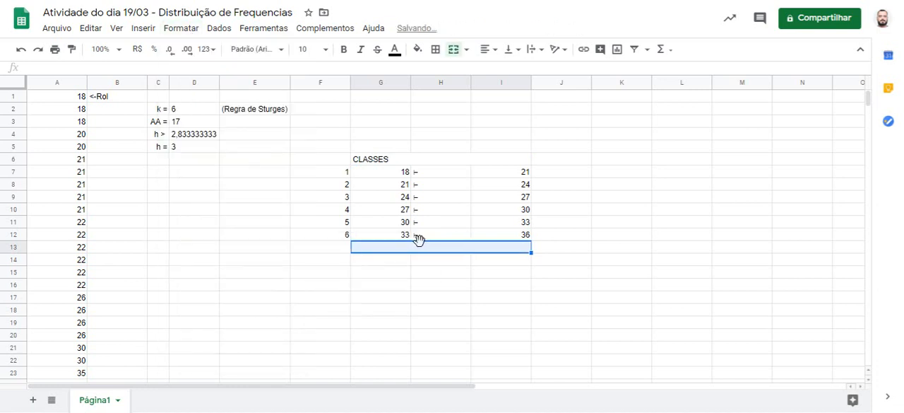
{"action": "type", "text": "TOTAL"}
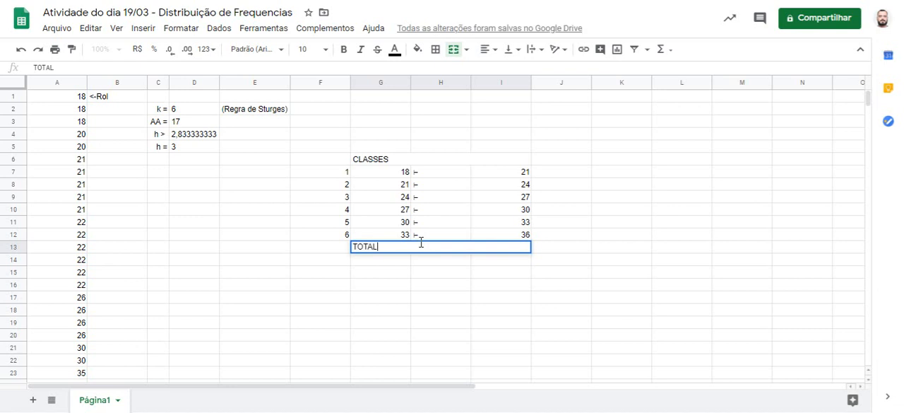
{"action": "key", "text": "Return"}
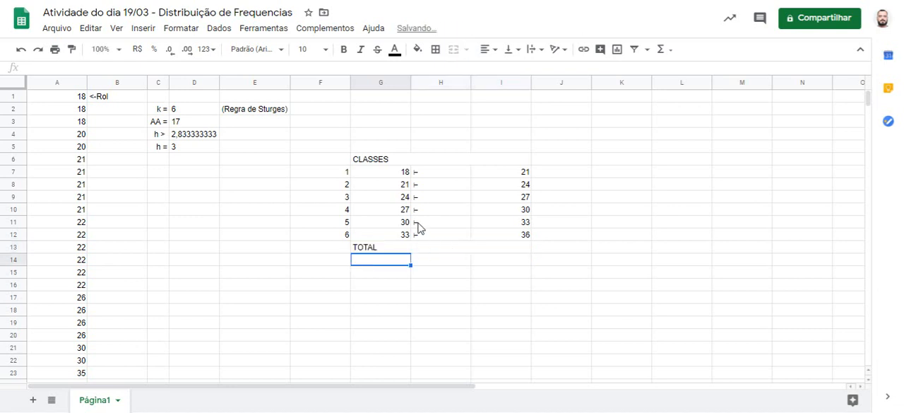
Step: Enter the column headings FA, FR, FAA and FRA in cells J6 to M6
{"action": "left_click", "coordinate": [553, 160]}
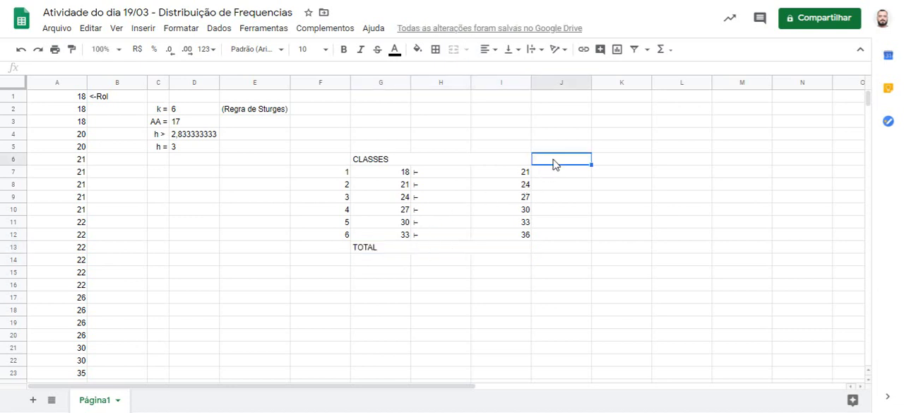
{"action": "type", "text": "FA"}
{"action": "key", "text": "Tab"}
{"action": "type", "text": "FR"}
{"action": "key", "text": "Tab"}
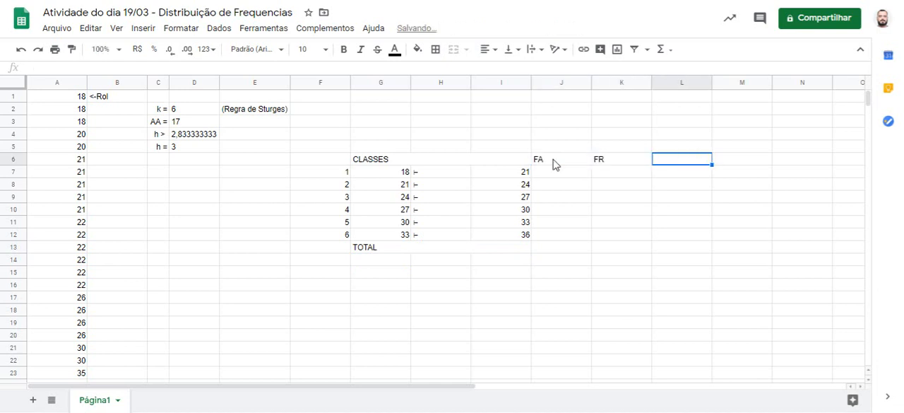
{"action": "type", "text": "FAA"}
{"action": "key", "text": "Tab"}
{"action": "type", "text": "FR"}
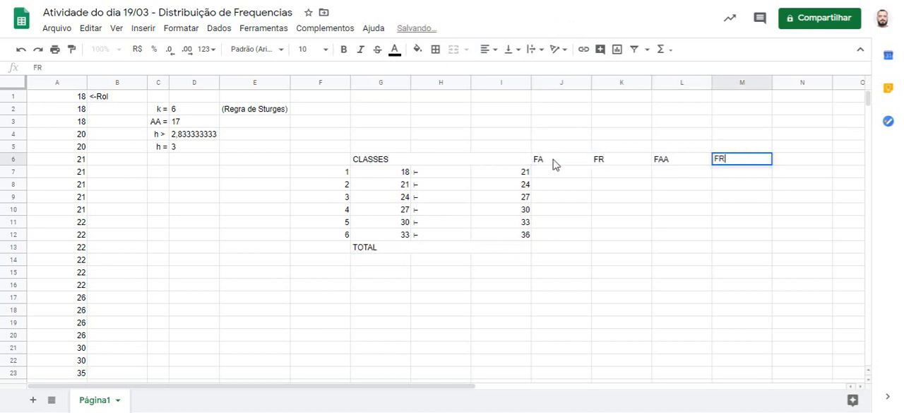
{"action": "type", "text": "A"}
{"action": "key", "text": "Return"}
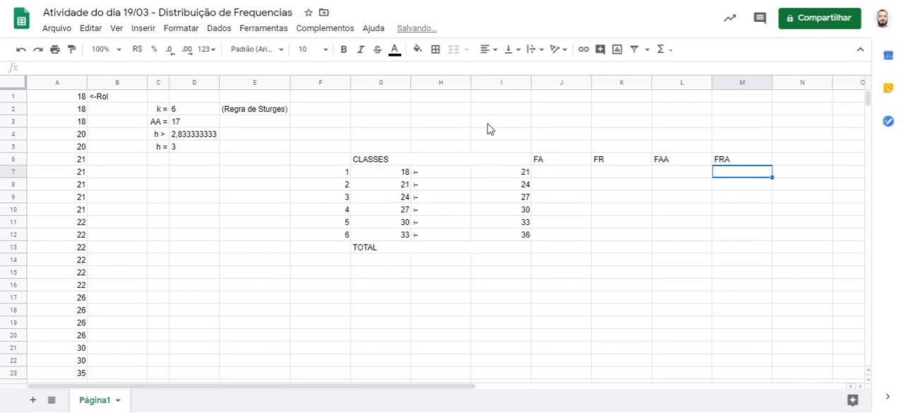
Step: Center the contents of columns G to M horizontally
{"action": "left_click_drag", "start_coordinate": [366, 89], "coordinate": [733, 108]}
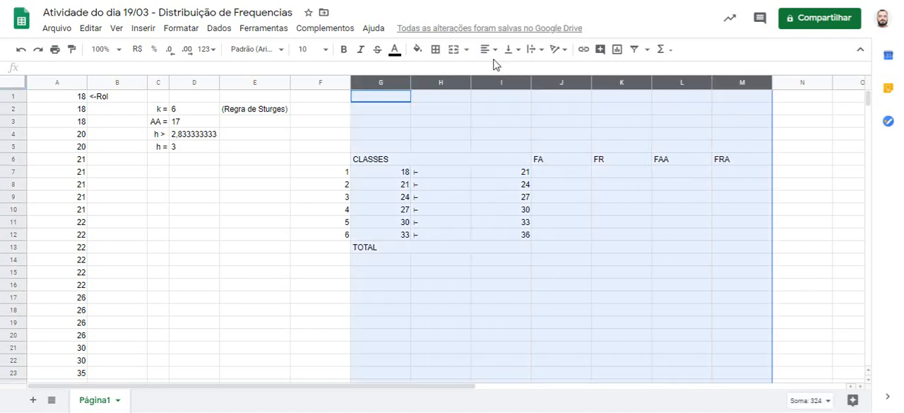
{"action": "left_click", "coordinate": [488, 49]}
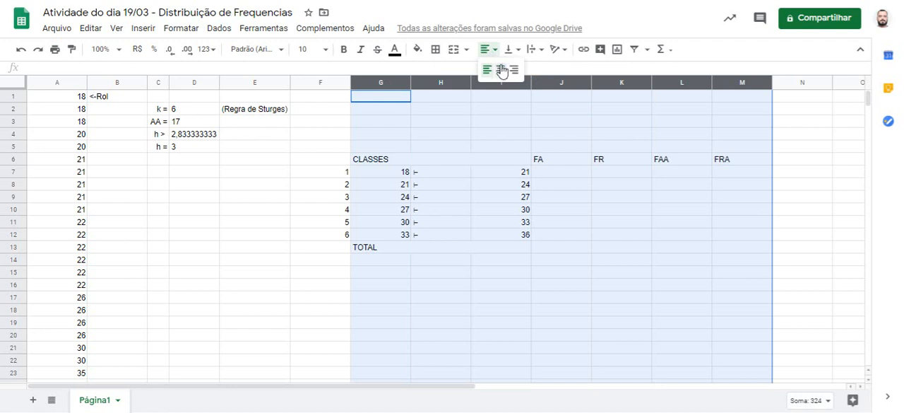
{"action": "left_click", "coordinate": [501, 70]}
{"action": "left_click", "coordinate": [496, 121]}
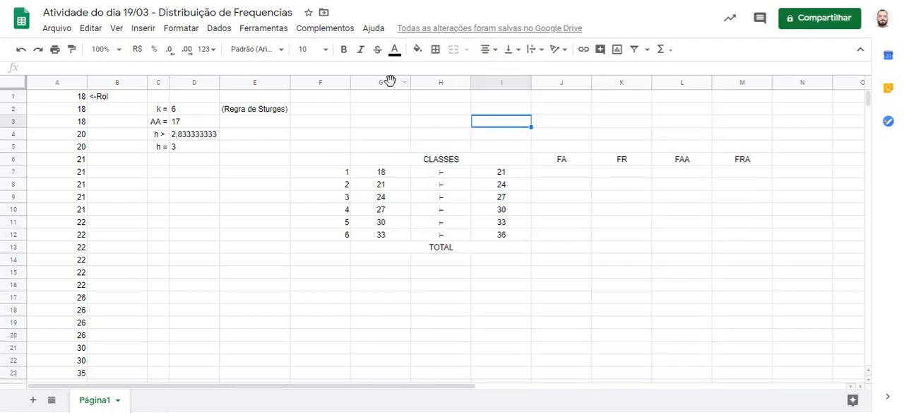
Step: Fit the widths of columns G to I to their contents, and widen column I to about match column G
{"action": "left_click_drag", "start_coordinate": [389, 82], "coordinate": [533, 84]}
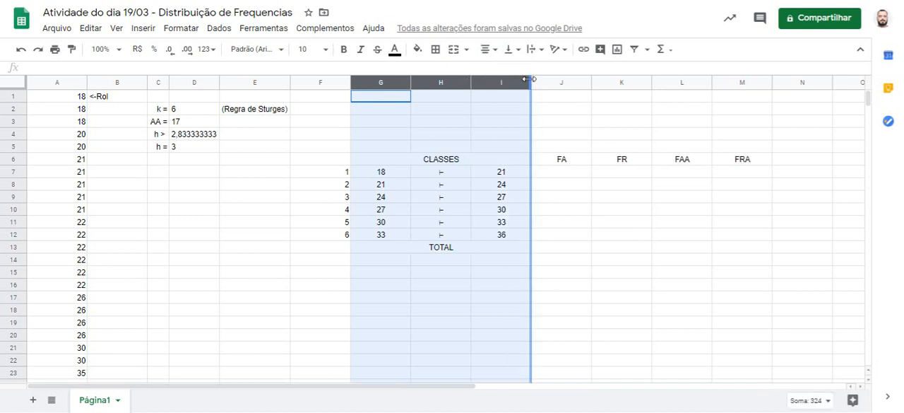
{"action": "double_click", "coordinate": [530, 79]}
{"action": "left_click", "coordinate": [458, 113]}
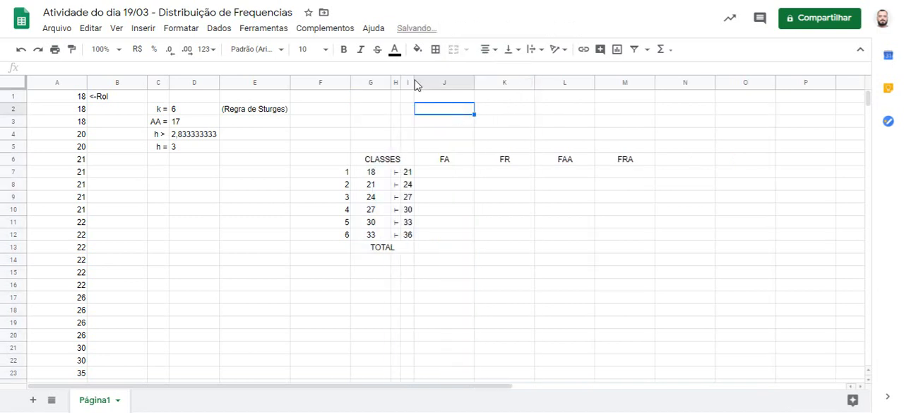
{"action": "left_click_drag", "start_coordinate": [414, 80], "coordinate": [434, 80]}
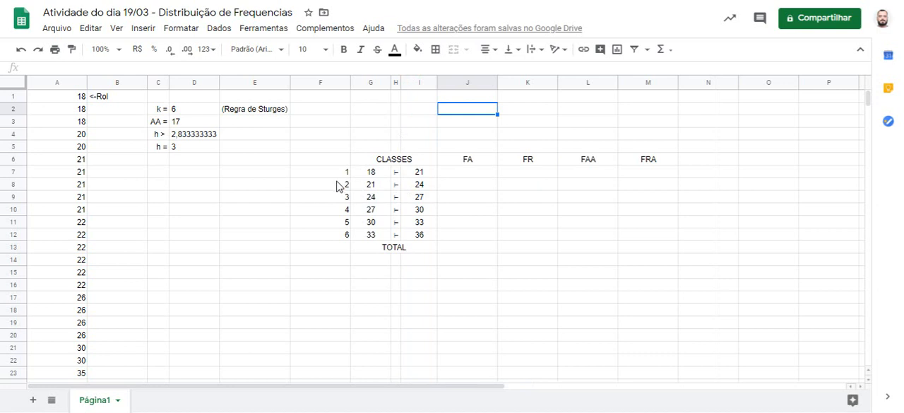
Step: Delete the class numbers from cells F7 to F12
{"action": "left_click_drag", "start_coordinate": [337, 175], "coordinate": [332, 237]}
{"action": "key", "text": "Delete"}
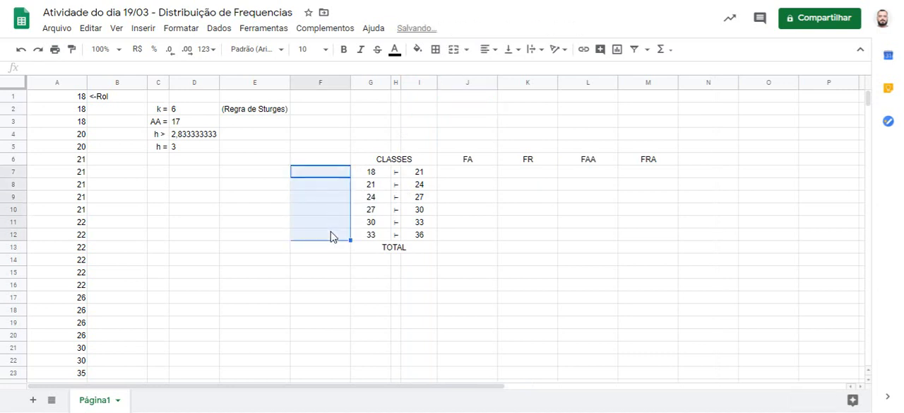
{"action": "left_click", "coordinate": [462, 252]}
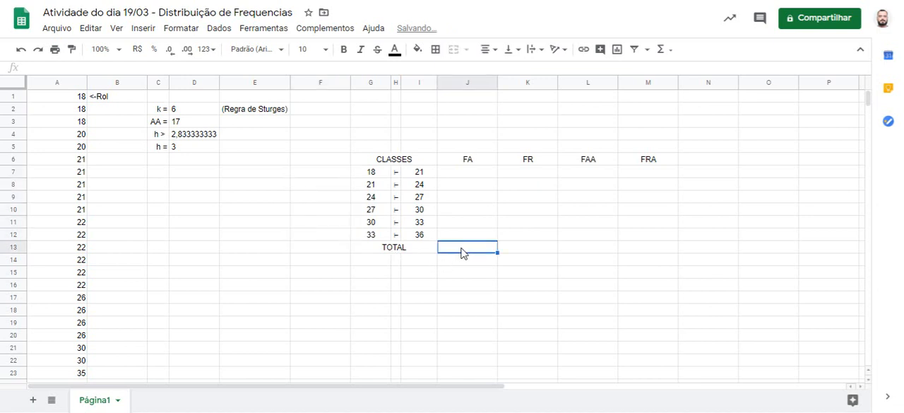
{"action": "left_click", "coordinate": [469, 177]}
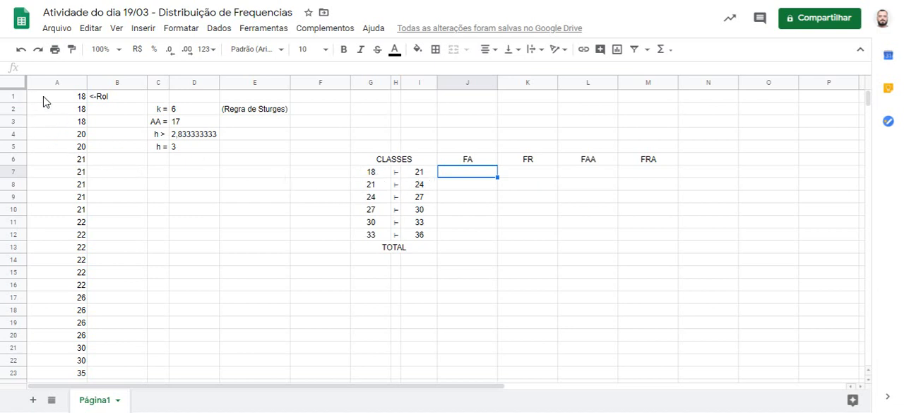
Step: Fill cells A1 to A5, the data values belonging to the first class, with red
{"action": "left_click_drag", "start_coordinate": [44, 100], "coordinate": [44, 151]}
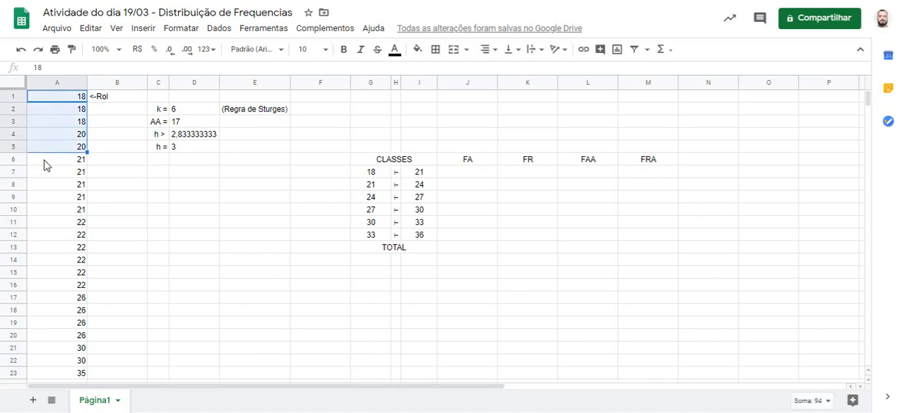
{"action": "left_click", "coordinate": [417, 51]}
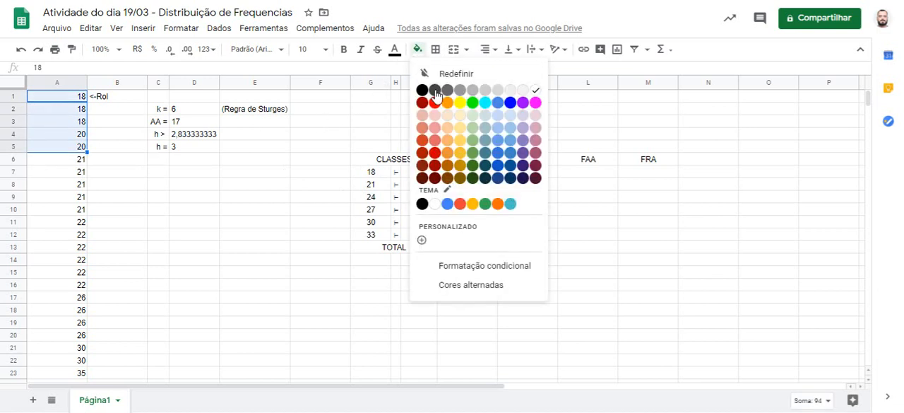
{"action": "left_click", "coordinate": [435, 103]}
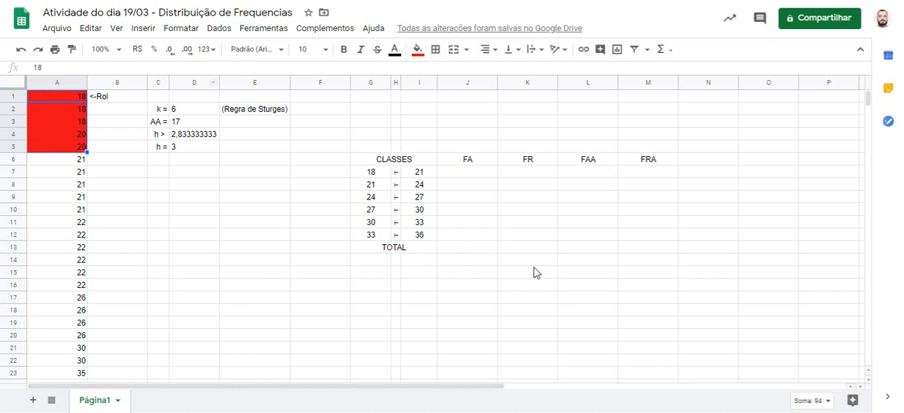
Step: Set the selection summary to show the count (Contagem) of the red cells instead of their sum
{"action": "left_click", "coordinate": [828, 404]}
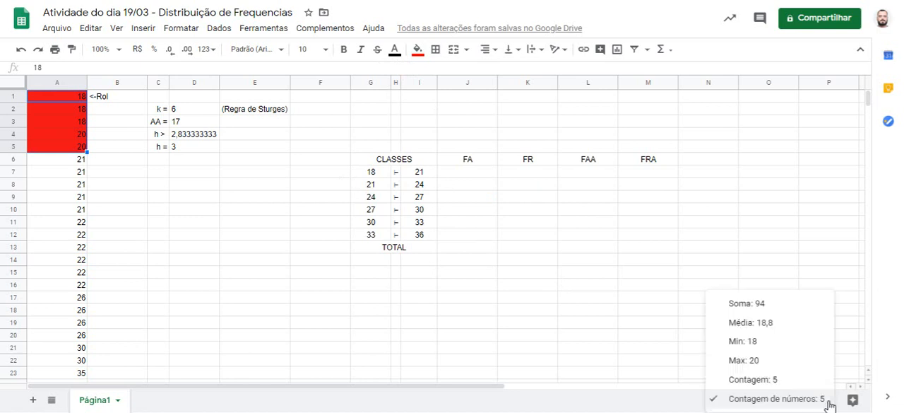
{"action": "left_click", "coordinate": [788, 385]}
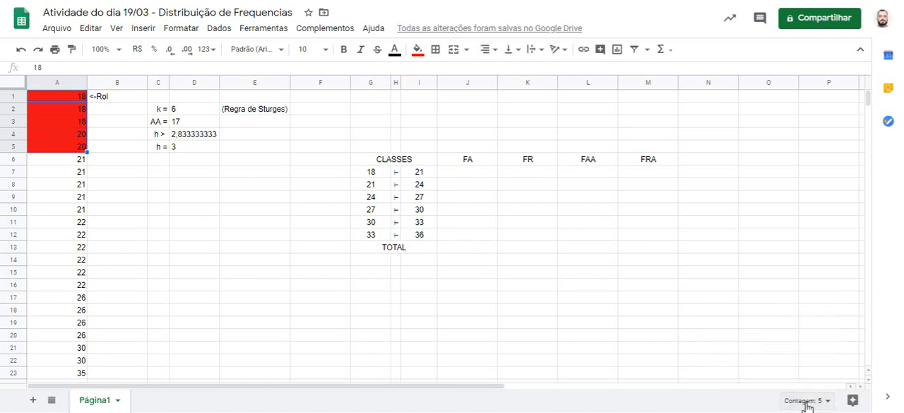
{"action": "double_click", "coordinate": [817, 402]}
{"action": "left_click", "coordinate": [814, 402]}
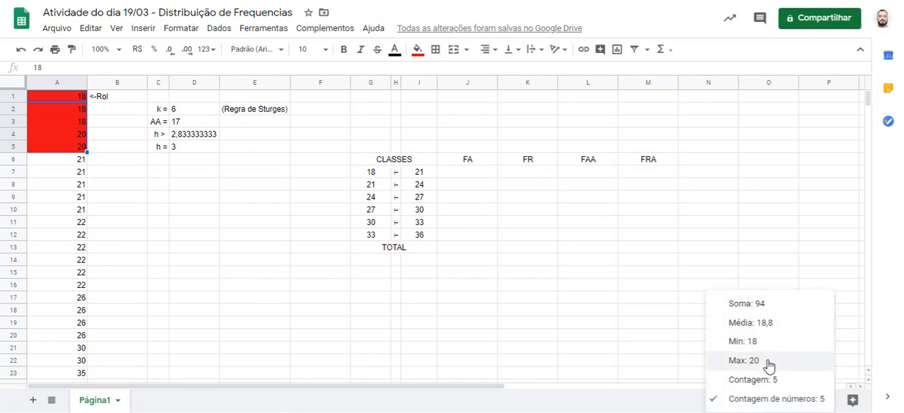
{"action": "left_click", "coordinate": [761, 380]}
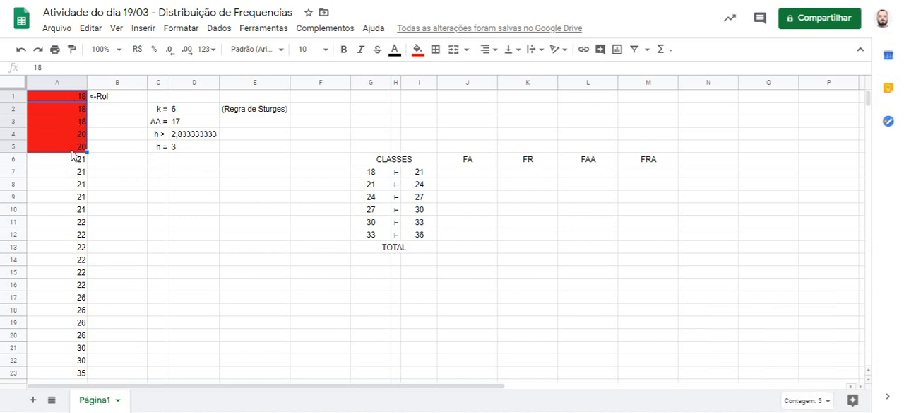
Step: Enter 5 in cell J7 as the FA value of the first class
{"action": "left_click", "coordinate": [483, 177]}
{"action": "type", "text": "5"}
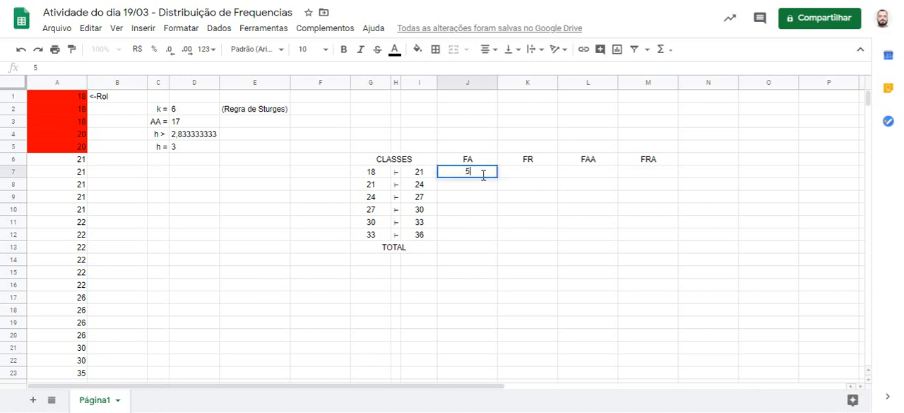
{"action": "key", "text": "Return"}
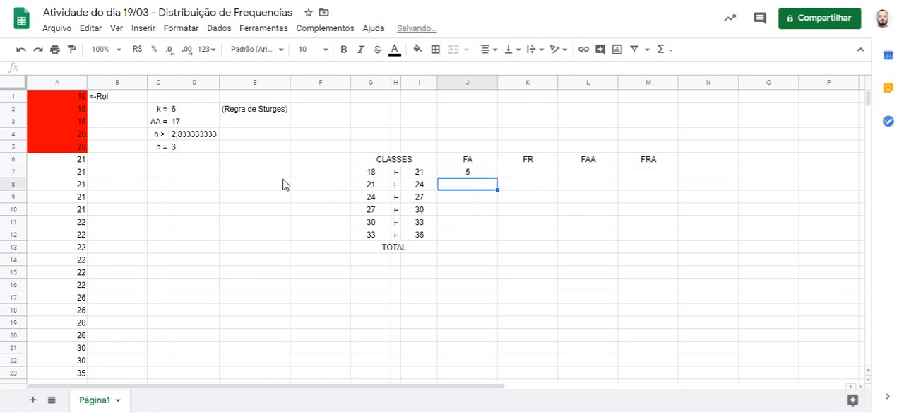
Step: Fill cells A6 to A16 with orange and enter 11 in cell J8 as the FA value of the 21–24 class
{"action": "left_click_drag", "start_coordinate": [49, 164], "coordinate": [49, 288]}
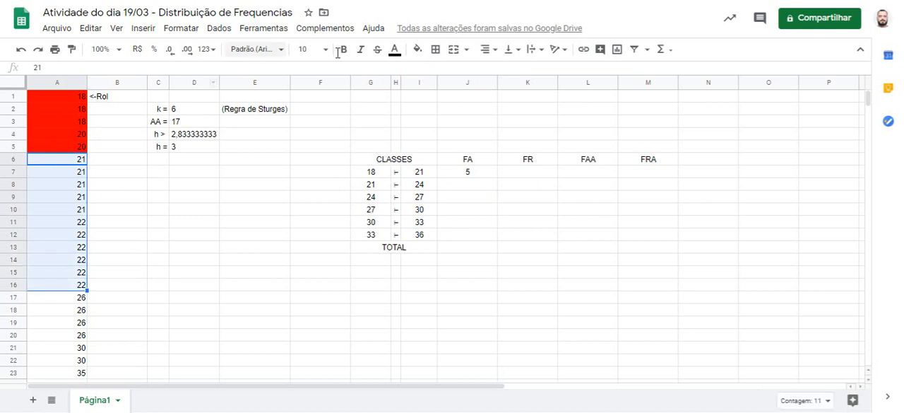
{"action": "left_click", "coordinate": [422, 51]}
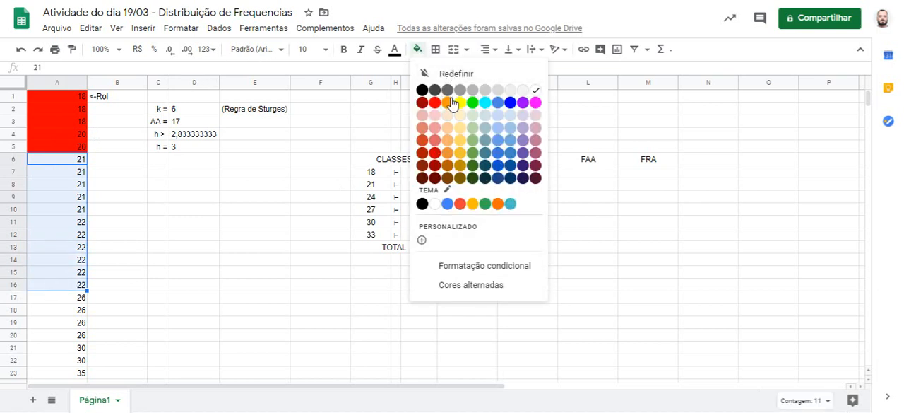
{"action": "left_click", "coordinate": [450, 103]}
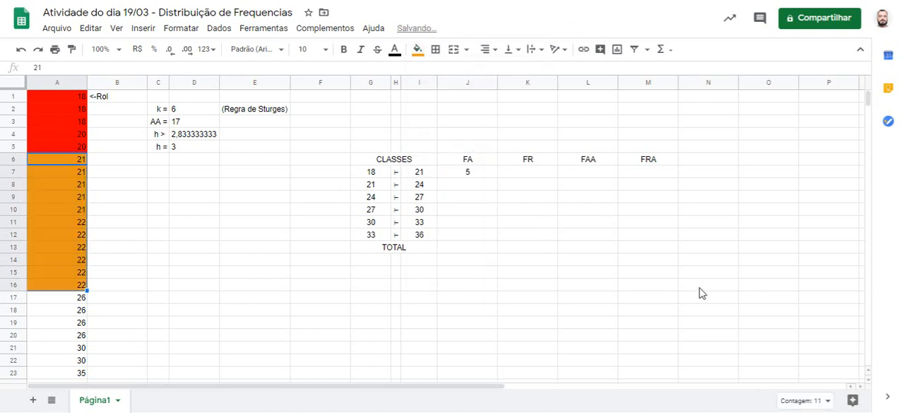
{"action": "left_click", "coordinate": [454, 188]}
{"action": "type", "text": "11"}
{"action": "key", "text": "Return"}
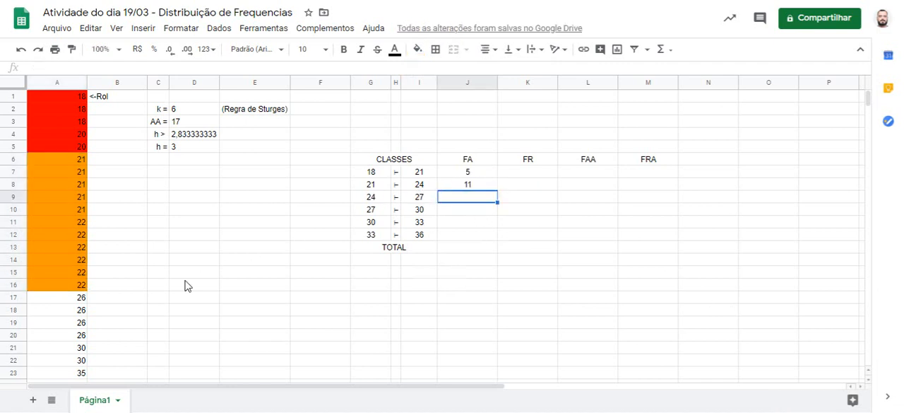
Step: Fill cells A17 to A20 with green and enter 4 in cell J9 as the FA value of the 24–27 class
{"action": "left_click_drag", "start_coordinate": [67, 306], "coordinate": [63, 338]}
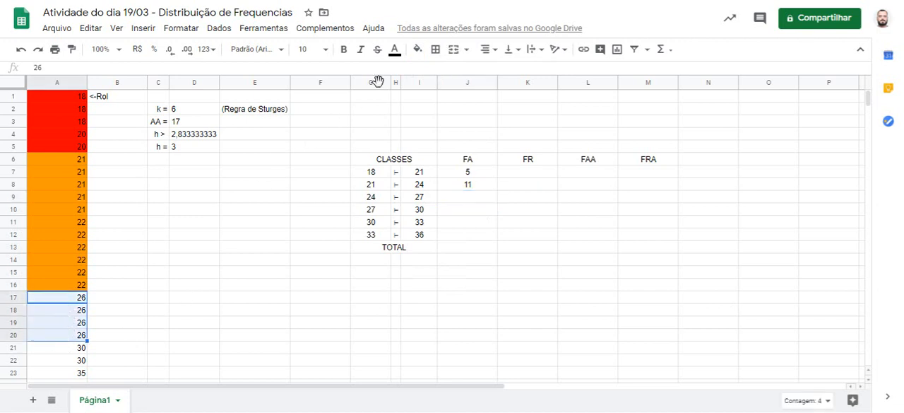
{"action": "left_click", "coordinate": [417, 50]}
{"action": "left_click", "coordinate": [473, 104]}
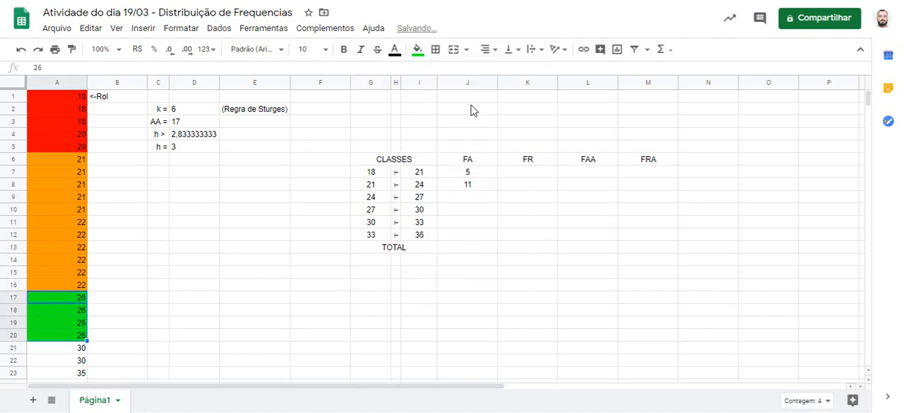
{"action": "left_click", "coordinate": [473, 204]}
{"action": "type", "text": "4"}
{"action": "key", "text": "Return"}
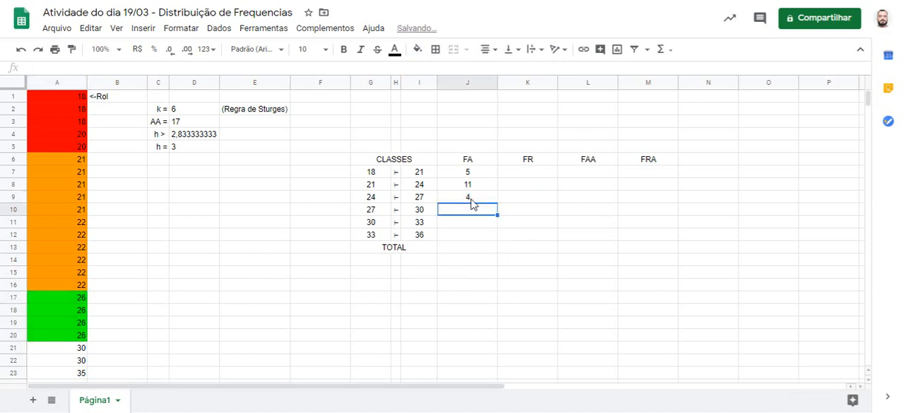
Step: Enter 0 in cell J10 as the FA value of the 27–30 class
{"action": "scroll", "coordinate": [134, 330], "scroll_direction": "down", "scroll_amount": 1}
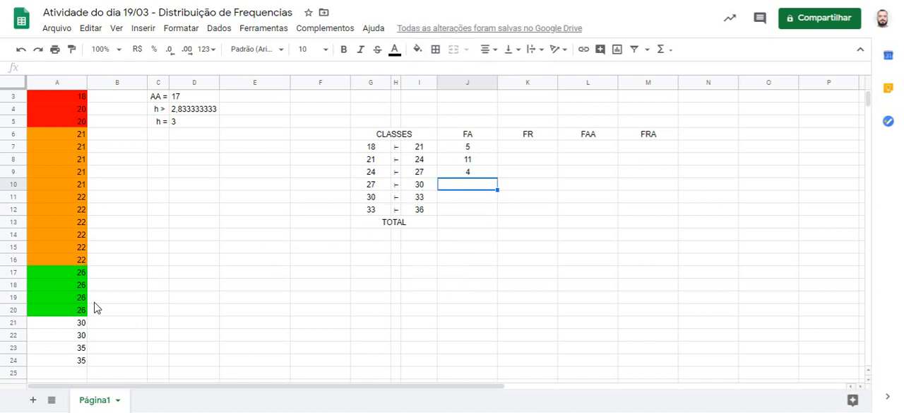
{"action": "type", "text": "0"}
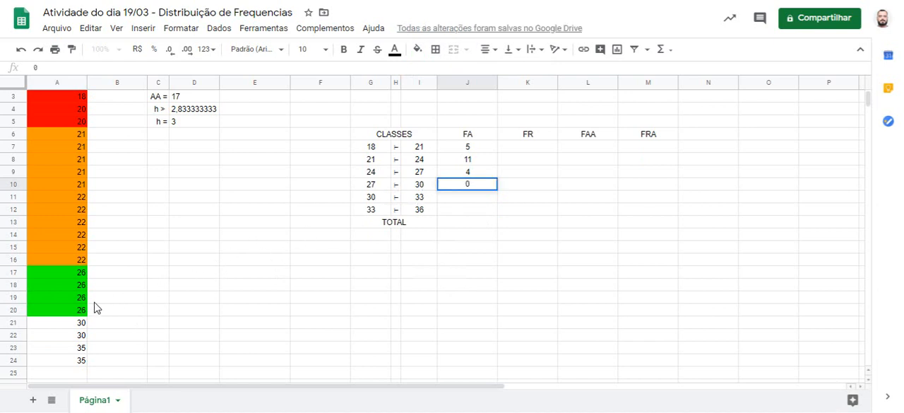
{"action": "key", "text": "Return"}
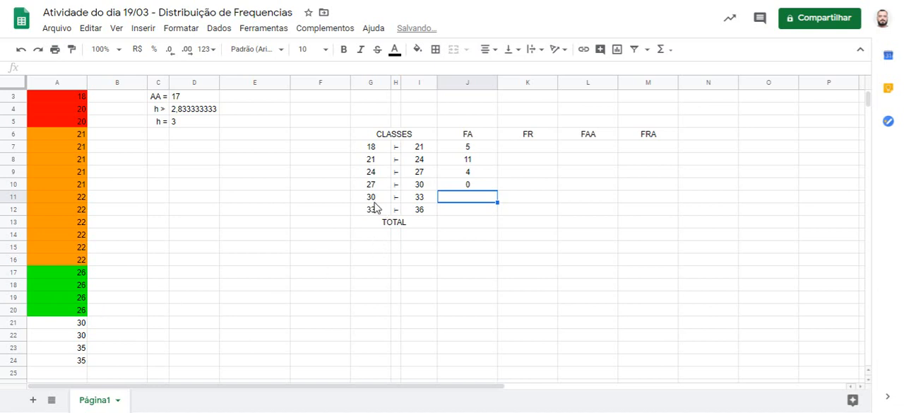
Step: Fill cells A21 and A22 with cyan and enter 2 in cell J11 as the FA value of the 30–33 class
{"action": "left_click", "coordinate": [78, 323]}
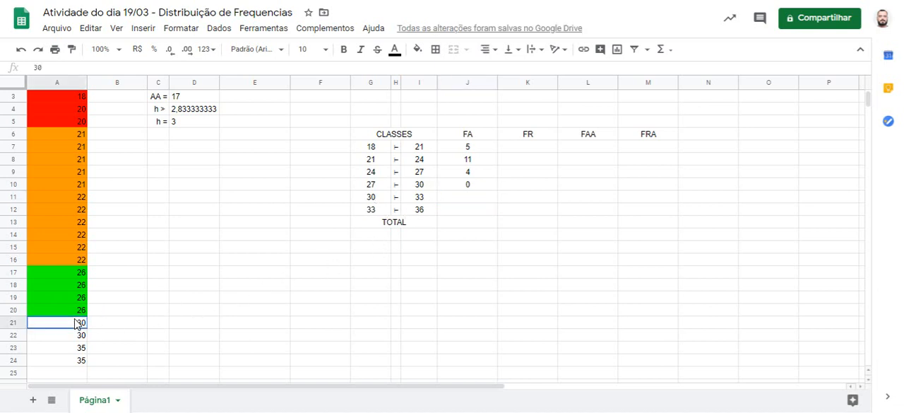
{"action": "left_click_drag", "start_coordinate": [78, 323], "coordinate": [77, 335]}
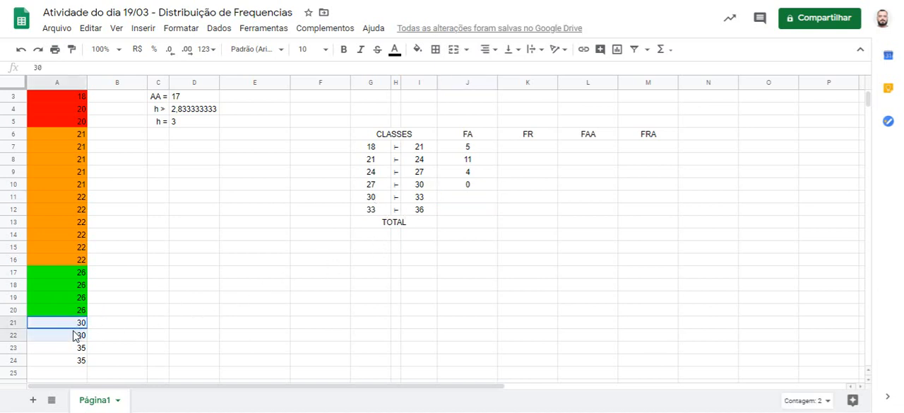
{"action": "left_click", "coordinate": [419, 49]}
{"action": "left_click", "coordinate": [490, 114]}
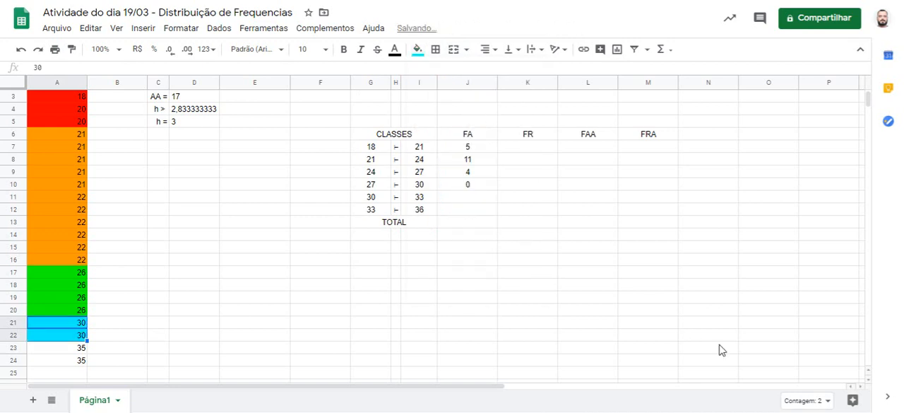
{"action": "left_click", "coordinate": [446, 198]}
{"action": "type", "text": "2"}
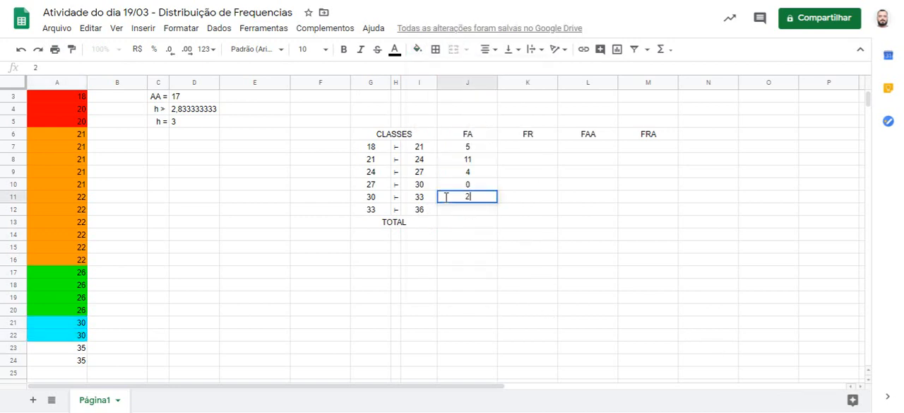
{"action": "key", "text": "Return"}
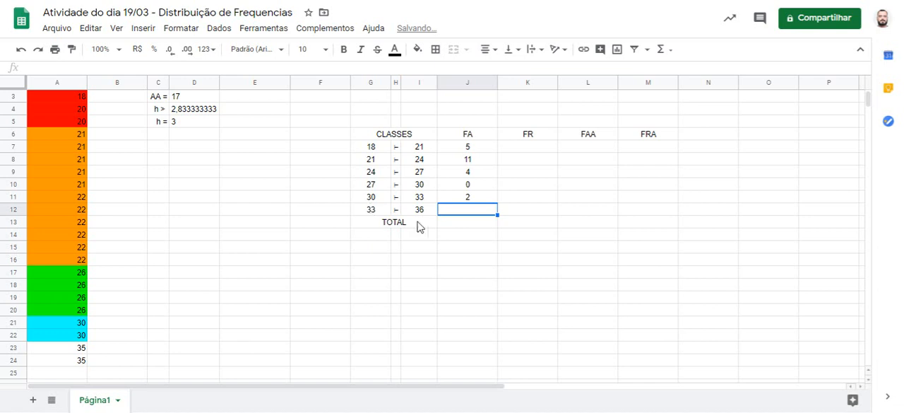
Step: Fill cells A23 and A24 with blue and enter 2 in cell J12 as the FA value of the 33–36 class
{"action": "left_click", "coordinate": [71, 349]}
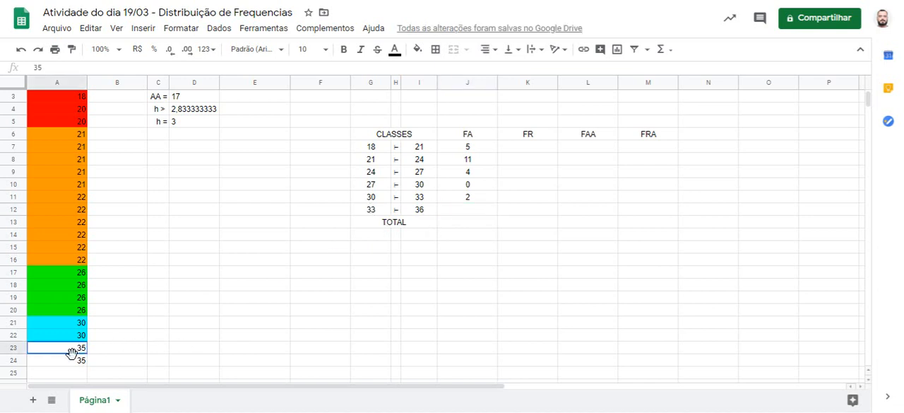
{"action": "left_click_drag", "start_coordinate": [71, 351], "coordinate": [72, 360]}
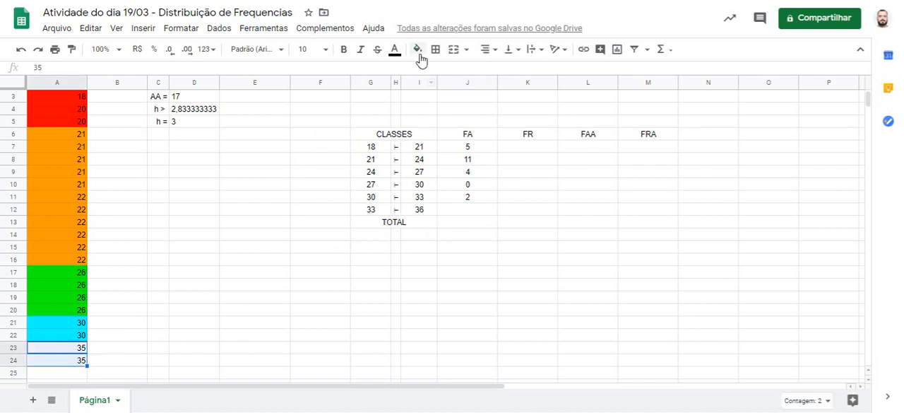
{"action": "left_click", "coordinate": [419, 49]}
{"action": "left_click", "coordinate": [509, 104]}
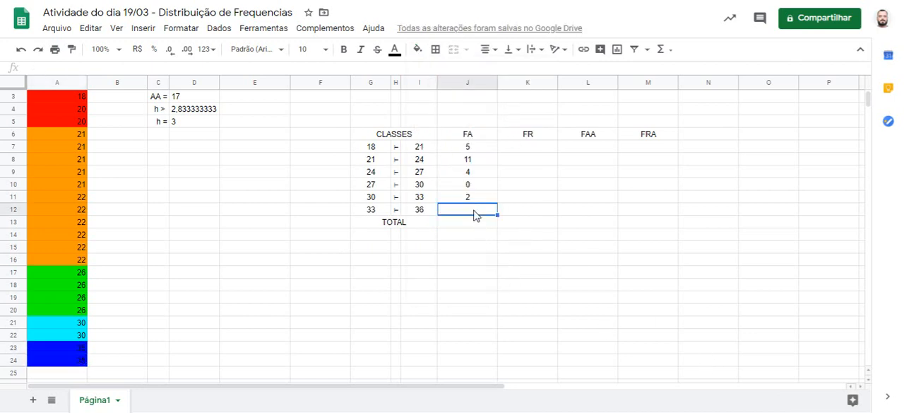
{"action": "type", "text": "2"}
{"action": "key", "text": "Return"}
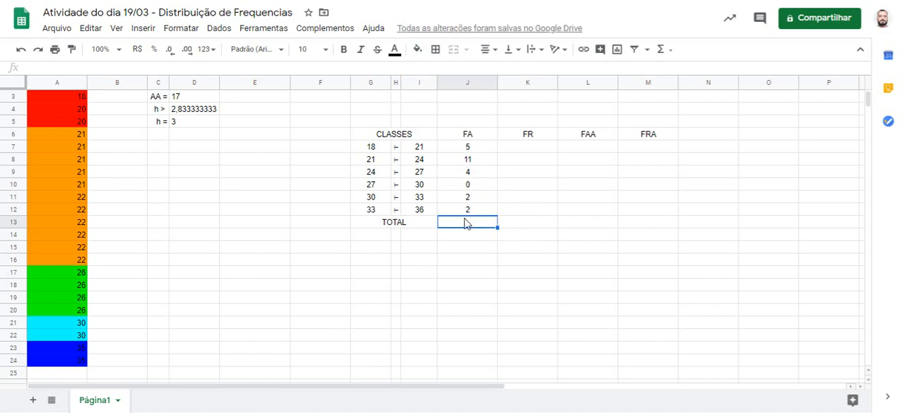
Step: Total the FA column in cell J13 with a SUM formula over J7:J12
{"action": "type", "text": "="}
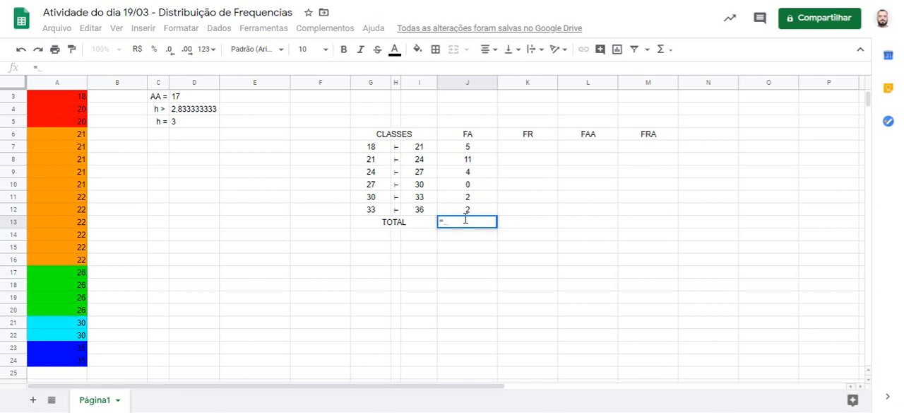
{"action": "type", "text": "SU"}
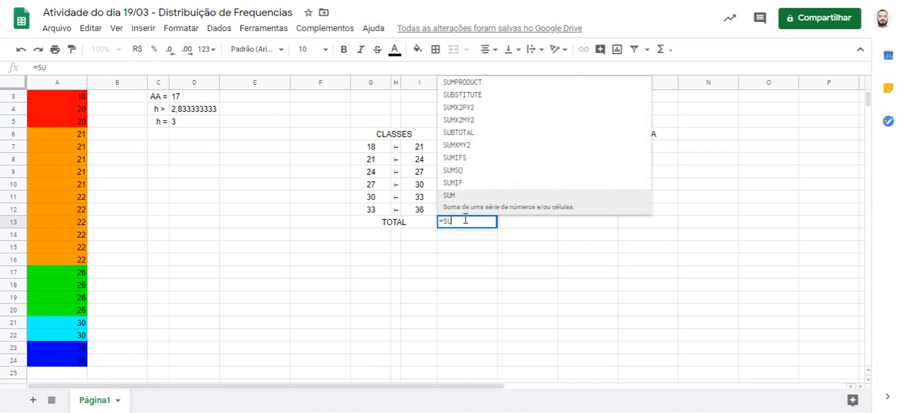
{"action": "left_click", "coordinate": [465, 204]}
{"action": "left_click", "coordinate": [464, 202]}
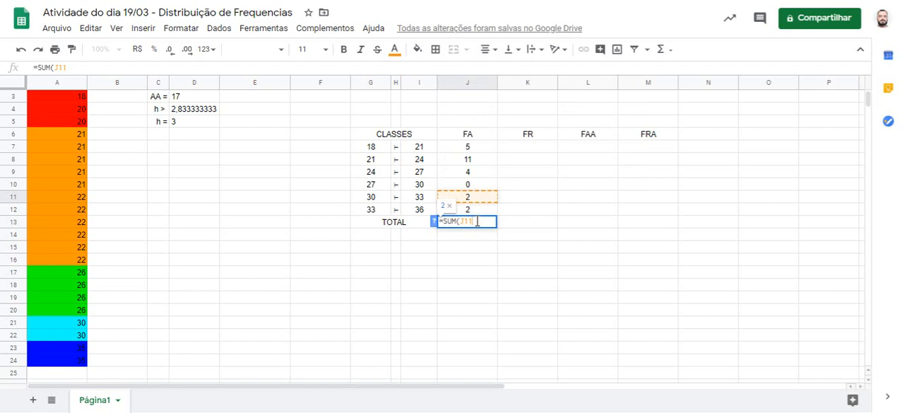
{"action": "key", "text": "BackSpace"}
{"action": "key", "text": "BackSpace"}
{"action": "key", "text": "BackSpace"}
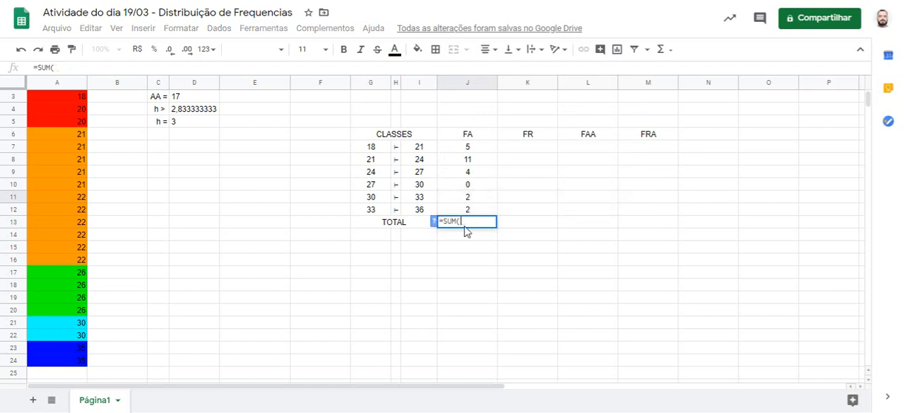
{"action": "left_click_drag", "start_coordinate": [449, 148], "coordinate": [467, 209]}
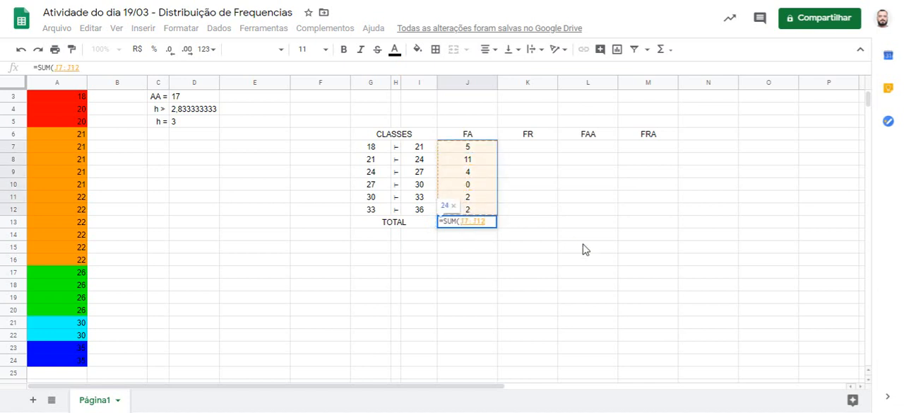
{"action": "key", "text": "Return"}
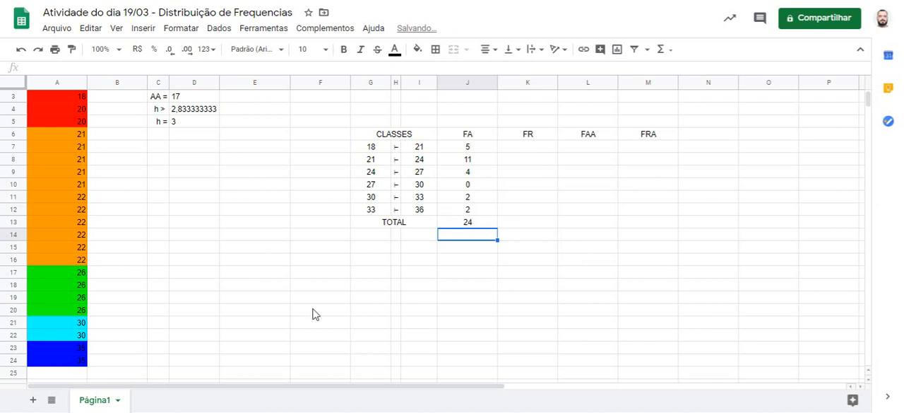
Step: Enter the formula =J7/$J$13 in cell K7 to calculate the FR value of the first class
{"action": "scroll", "coordinate": [117, 330], "scroll_direction": "down", "scroll_amount": 2}
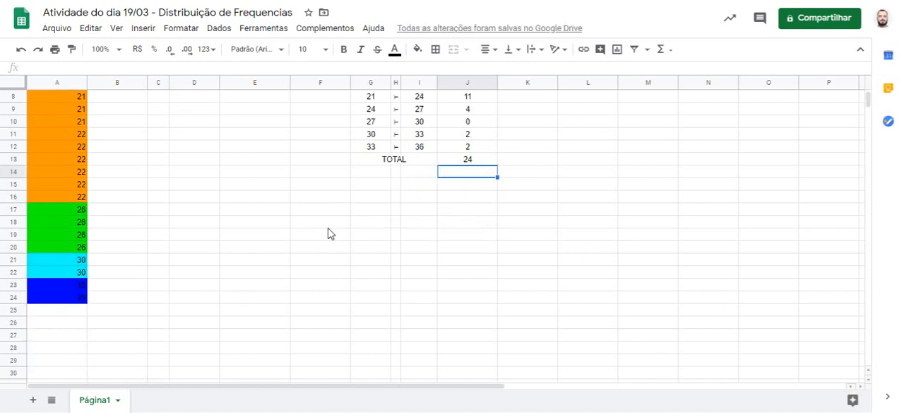
{"action": "scroll", "coordinate": [455, 163], "scroll_direction": "up", "scroll_amount": 3}
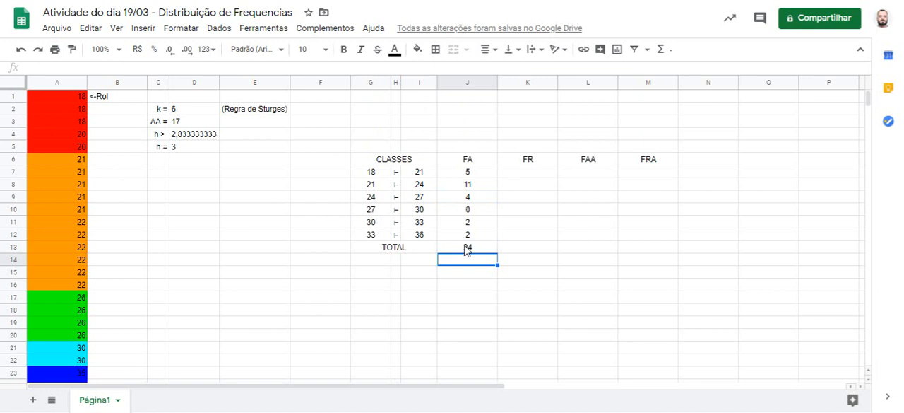
{"action": "left_click", "coordinate": [520, 176]}
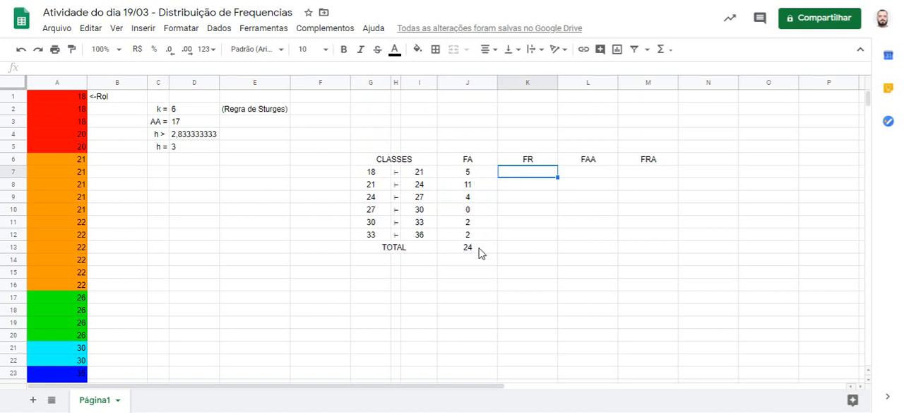
{"action": "type", "text": "="}
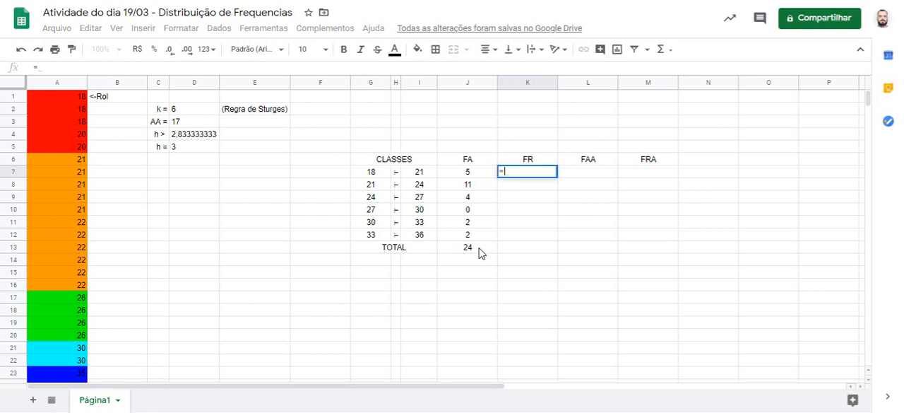
{"action": "left_click", "coordinate": [471, 173]}
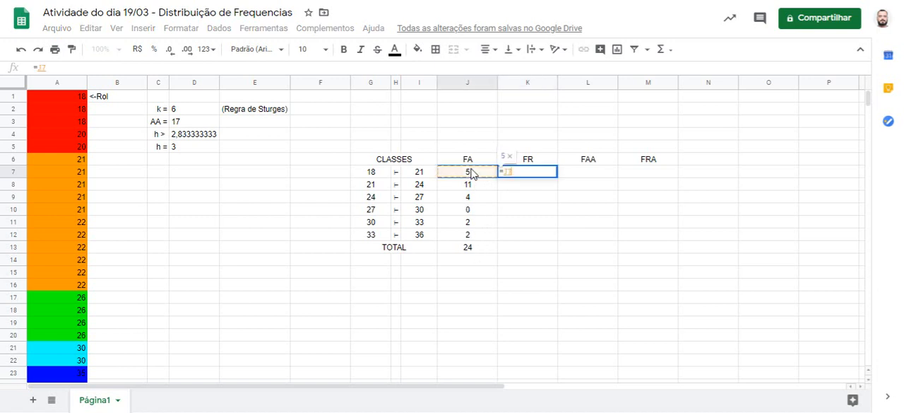
{"action": "type", "text": "/"}
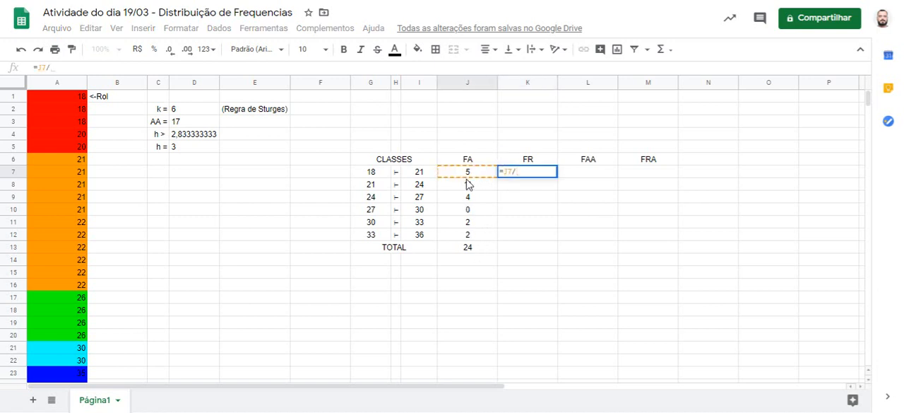
{"action": "left_click", "coordinate": [470, 247]}
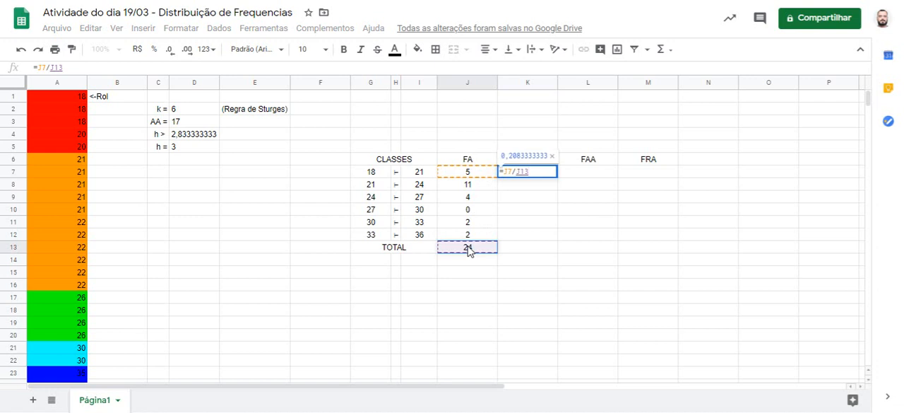
{"action": "left_click", "coordinate": [130, 69]}
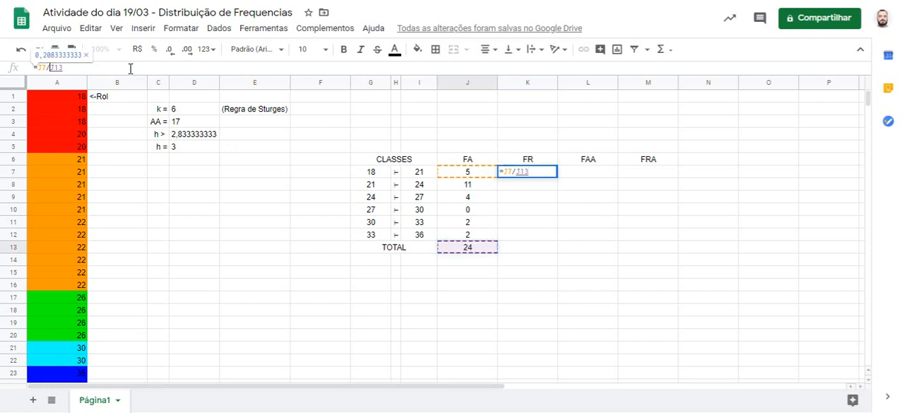
{"action": "type", "text": "$J$"}
{"action": "key", "text": "Return"}
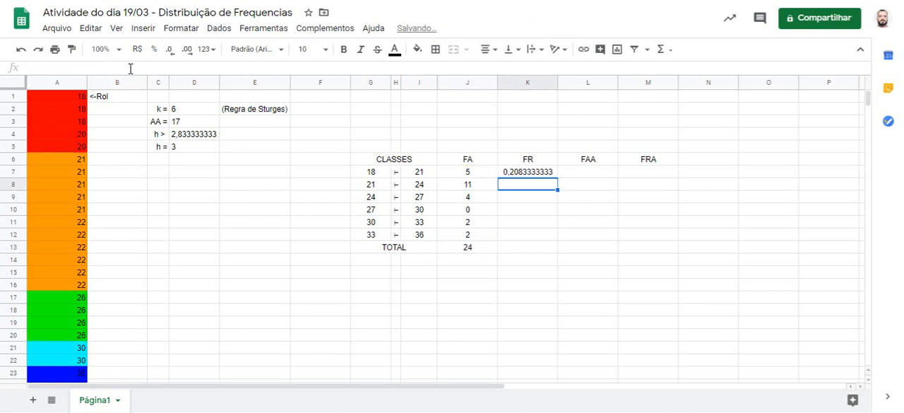
{"action": "key", "text": "Up"}
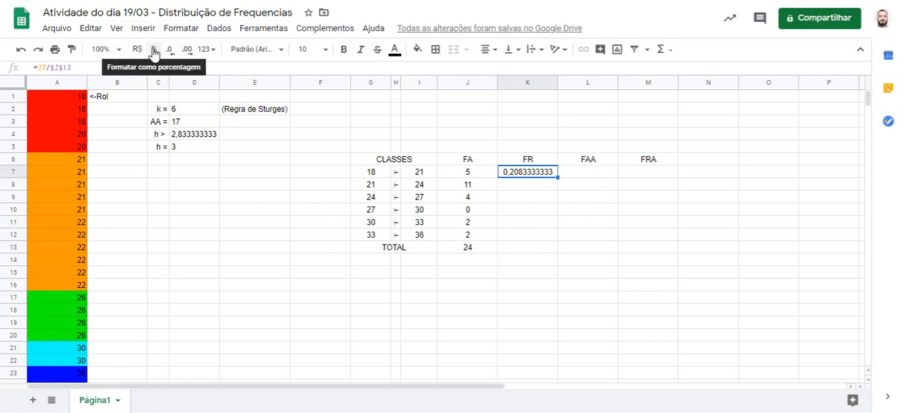
Step: Format cell K7 as a percentage and fill its formula down the FR column through the total row, K13
{"action": "left_click", "coordinate": [153, 52]}
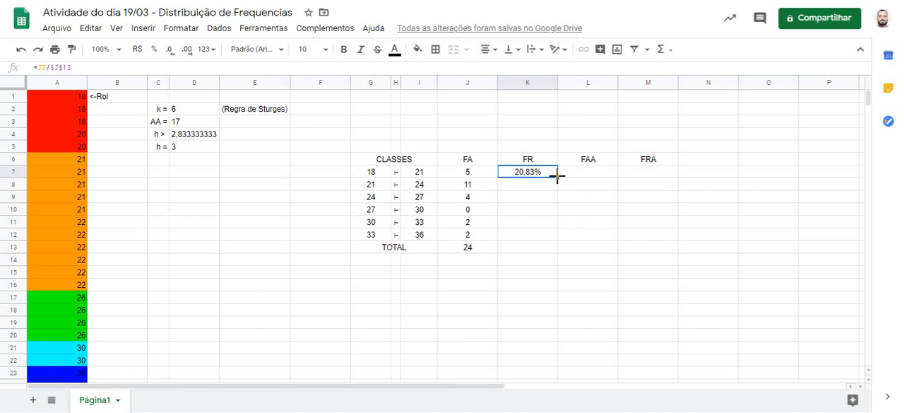
{"action": "left_click_drag", "start_coordinate": [558, 177], "coordinate": [558, 250]}
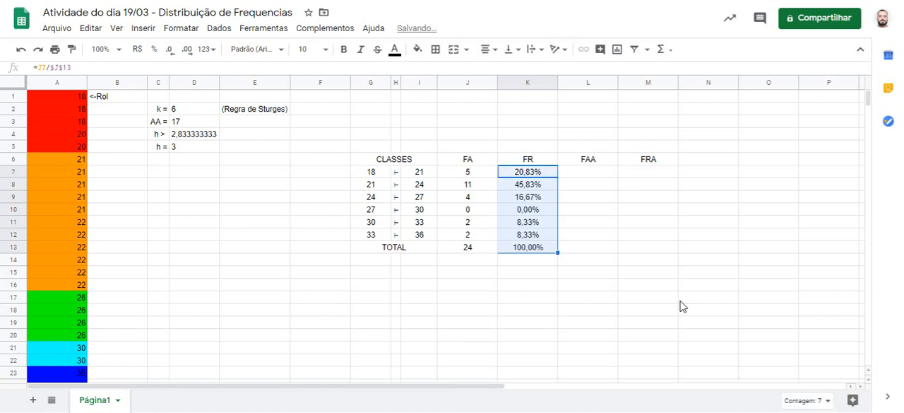
{"action": "left_click", "coordinate": [683, 305]}
{"action": "left_click", "coordinate": [532, 253]}
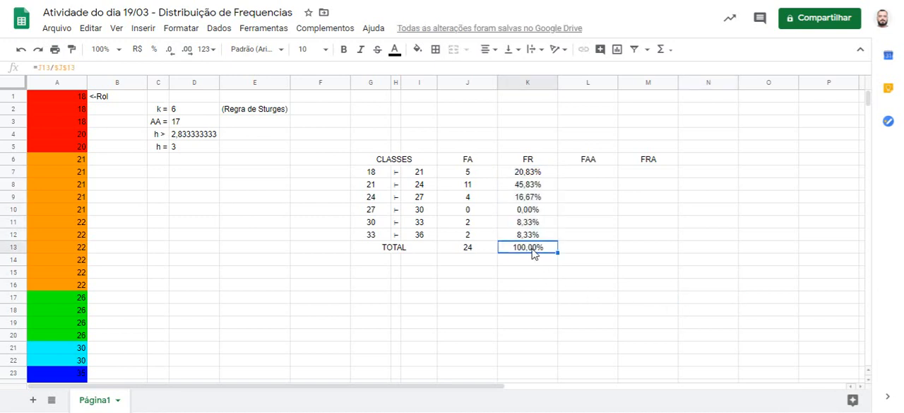
Step: Enter the formula =J7 in cell L7 as the first class's FAA value
{"action": "left_click", "coordinate": [571, 177]}
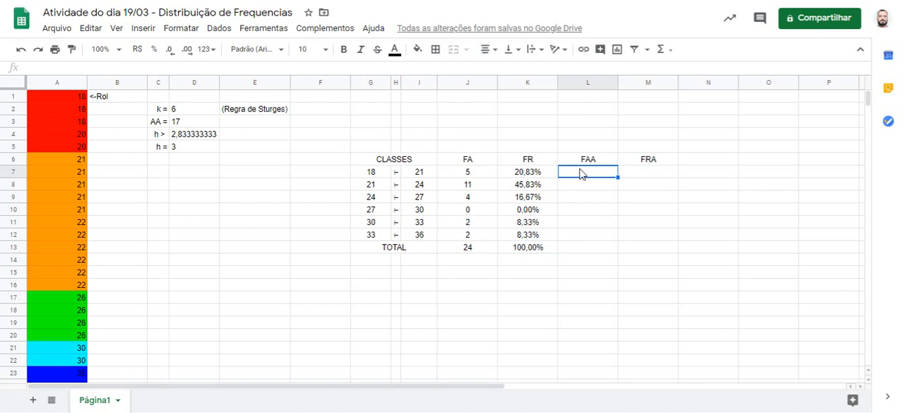
{"action": "type", "text": "="}
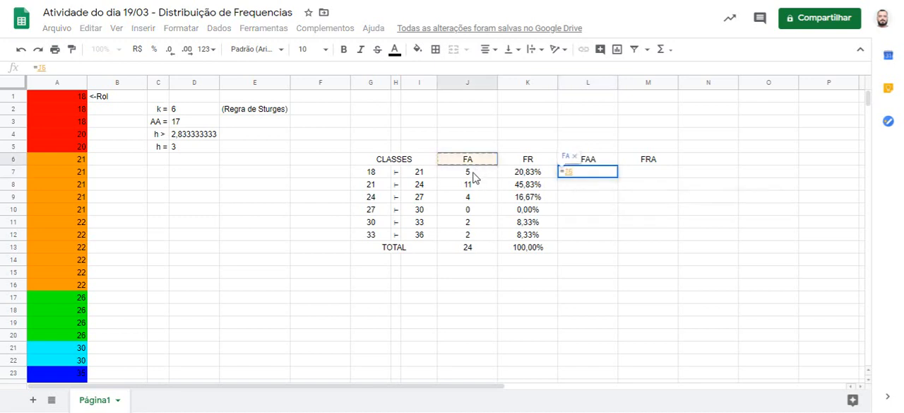
{"action": "left_click", "coordinate": [474, 175]}
{"action": "key", "text": "Return"}
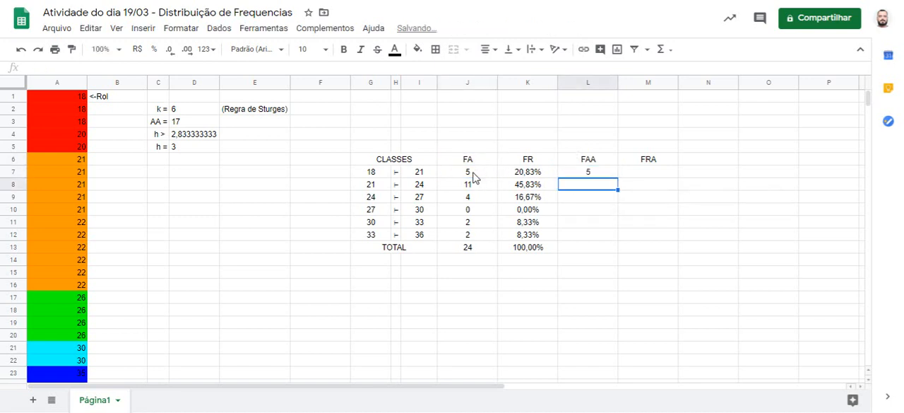
Step: Enter the formula =L7+J8 in cell L8 and fill it down the FAA column through L12
{"action": "type", "text": "="}
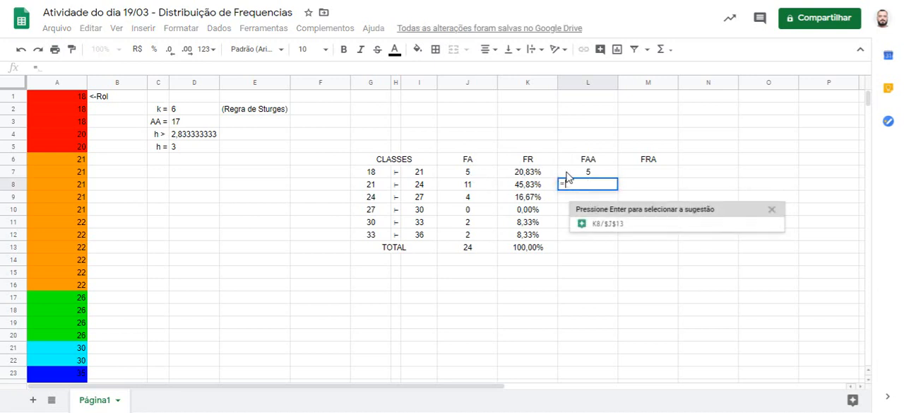
{"action": "left_click", "coordinate": [566, 172]}
{"action": "type", "text": "+"}
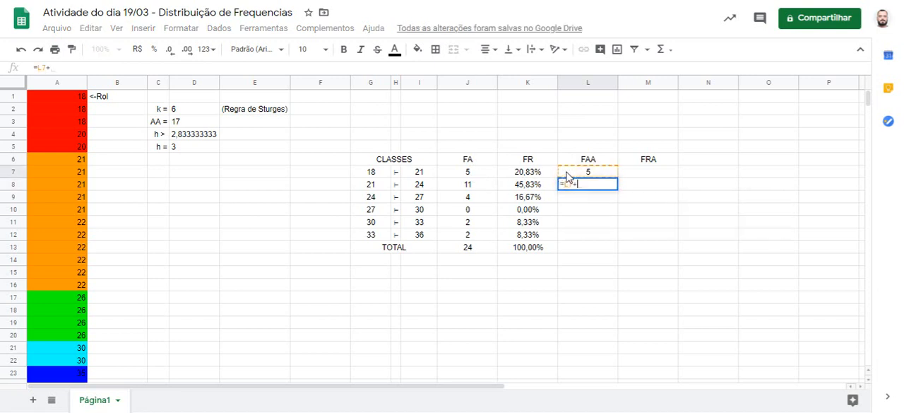
{"action": "left_click", "coordinate": [476, 184]}
{"action": "key", "text": "Return"}
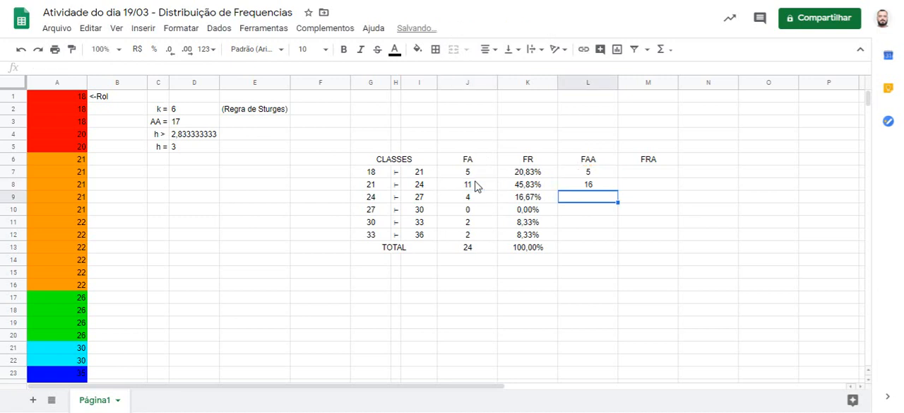
{"action": "key", "text": "Up"}
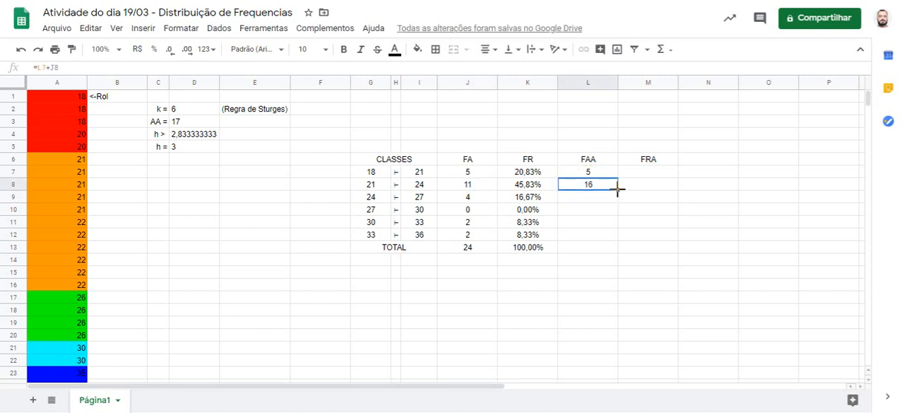
{"action": "left_click_drag", "start_coordinate": [617, 189], "coordinate": [606, 236]}
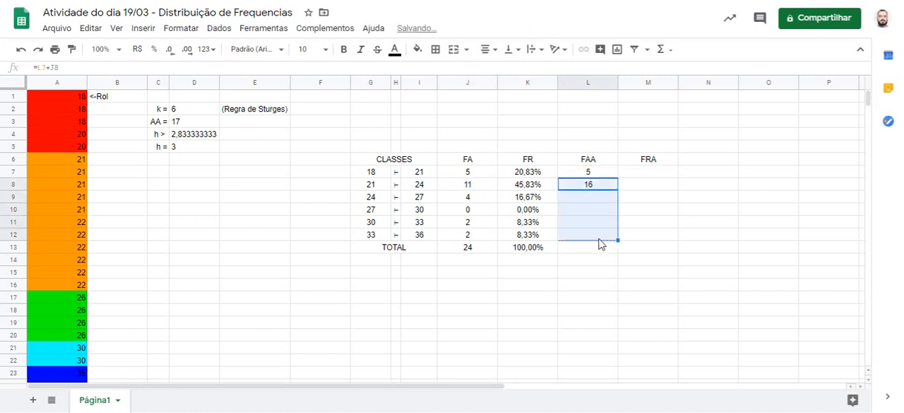
Step: Fill cell L13, the total row of the FAA column, with black
{"action": "left_click", "coordinate": [592, 249]}
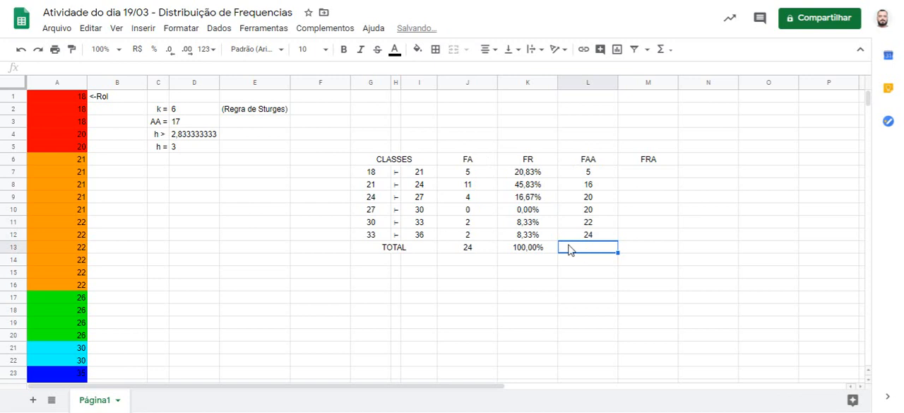
{"action": "left_click", "coordinate": [419, 49]}
{"action": "left_click", "coordinate": [421, 90]}
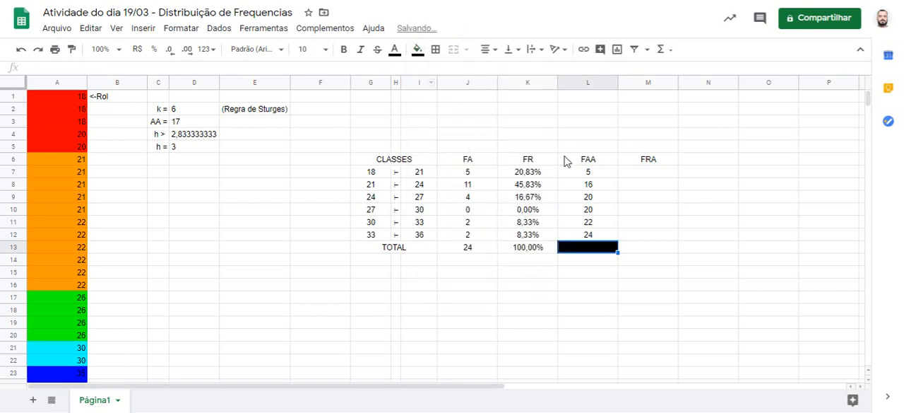
Step: Enter the formula =K7 in cell M7 as the first class's FRA value
{"action": "left_click", "coordinate": [652, 176]}
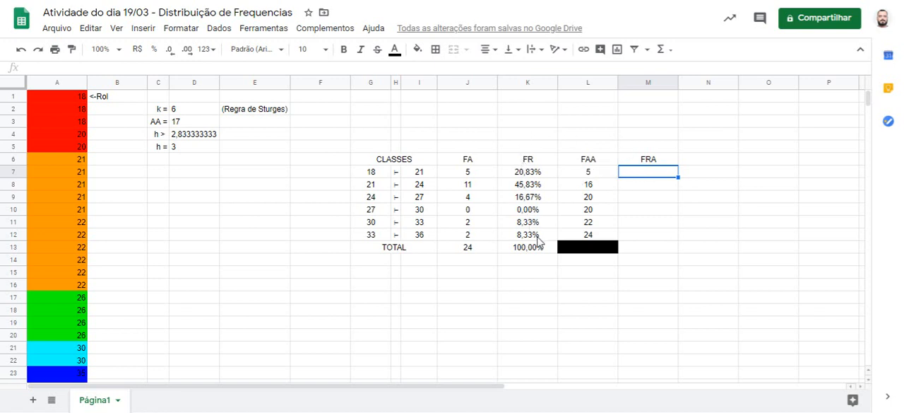
{"action": "type", "text": "="}
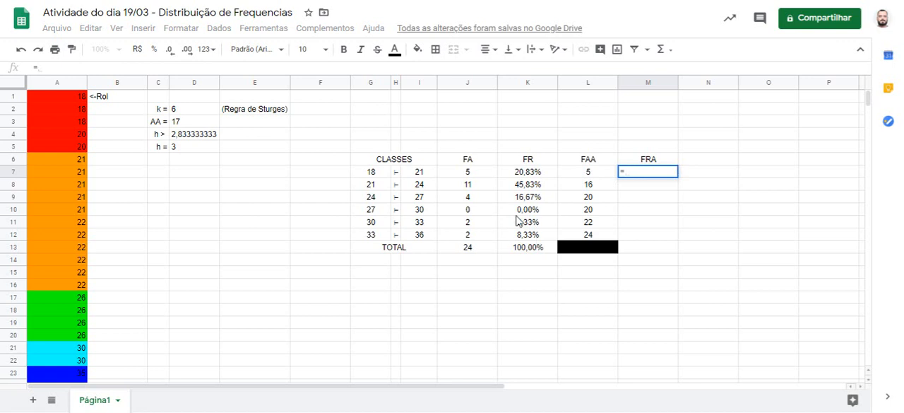
{"action": "left_click", "coordinate": [520, 174]}
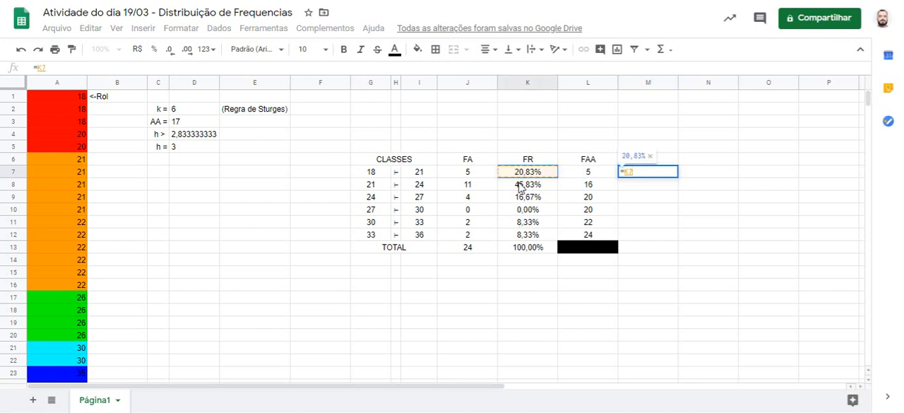
{"action": "key", "text": "Return"}
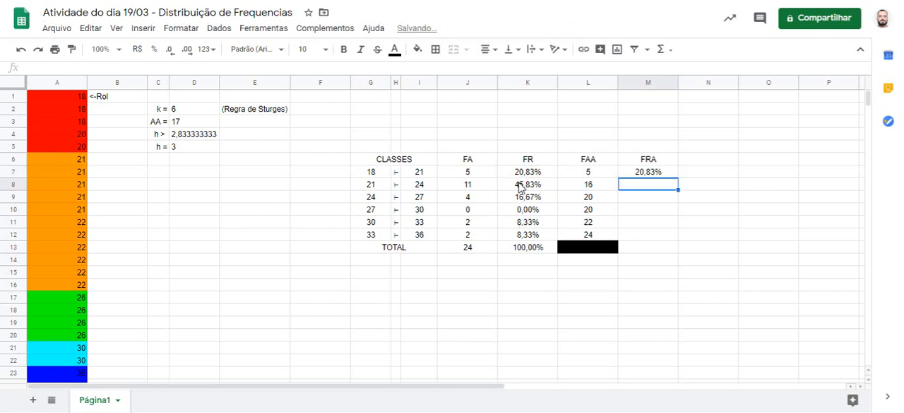
Step: Enter the formula =M7+K8 in cell M8 and fill it down the FRA column through M12
{"action": "type", "text": "="}
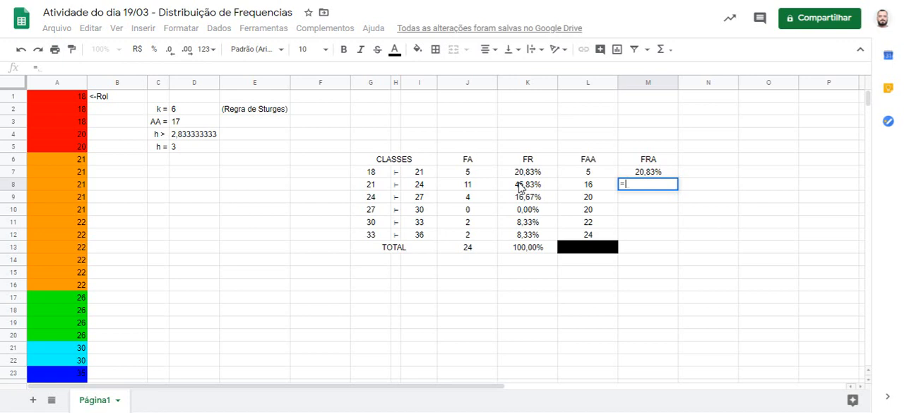
{"action": "left_click", "coordinate": [657, 173]}
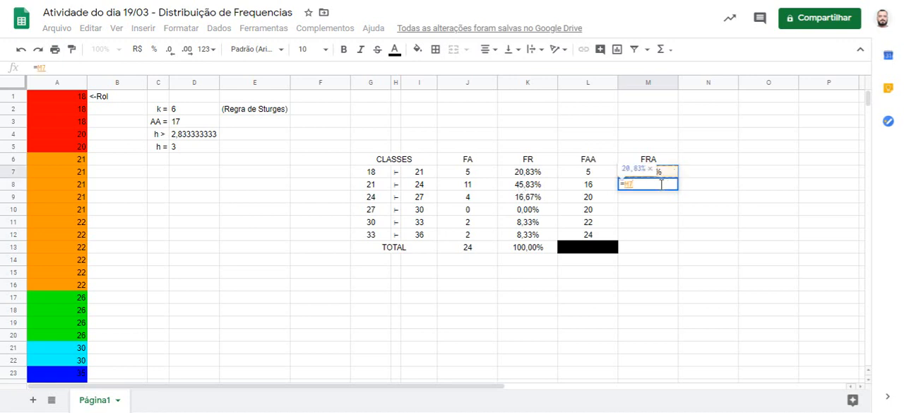
{"action": "type", "text": "+"}
{"action": "left_click", "coordinate": [543, 185]}
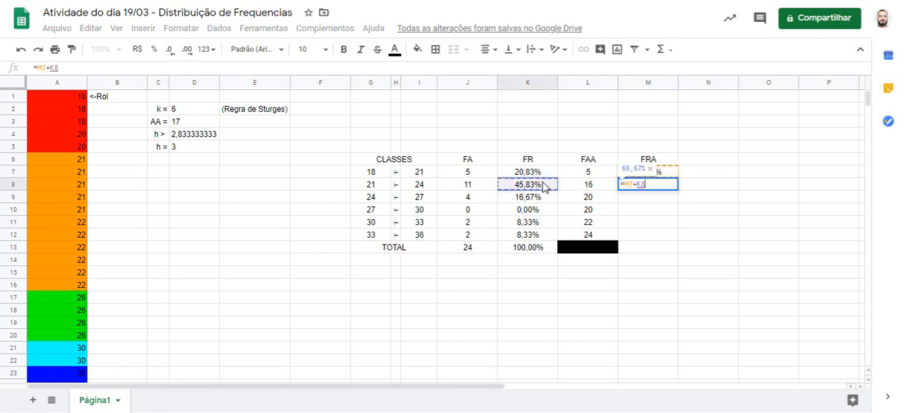
{"action": "key", "text": "Return"}
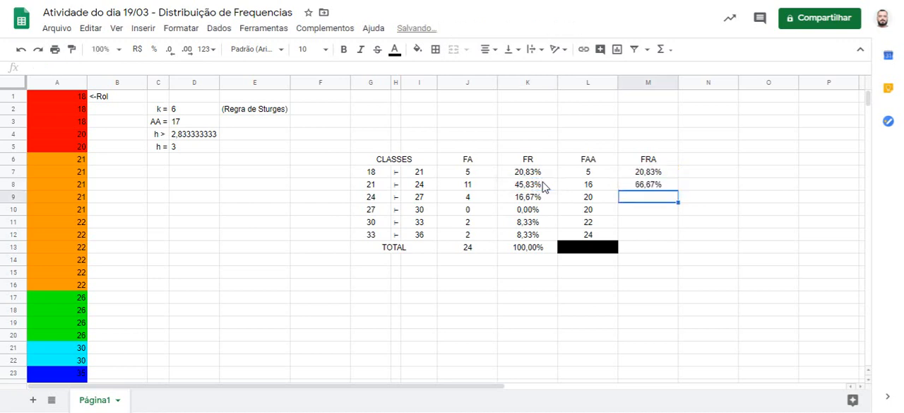
{"action": "left_click", "coordinate": [662, 188]}
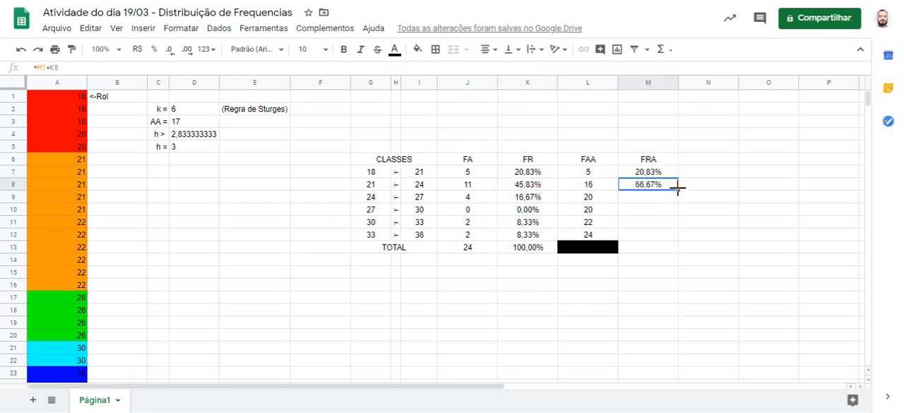
{"action": "left_click_drag", "start_coordinate": [678, 188], "coordinate": [671, 234]}
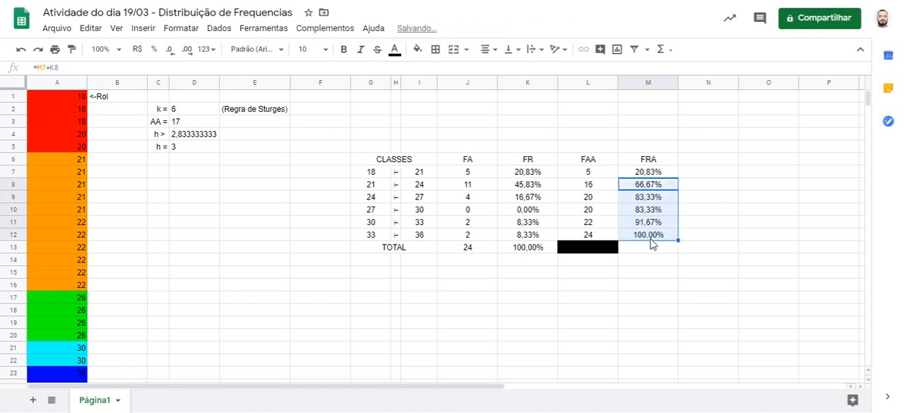
Step: Fill cell M13, the total row of the FRA column, with black
{"action": "left_click", "coordinate": [645, 248]}
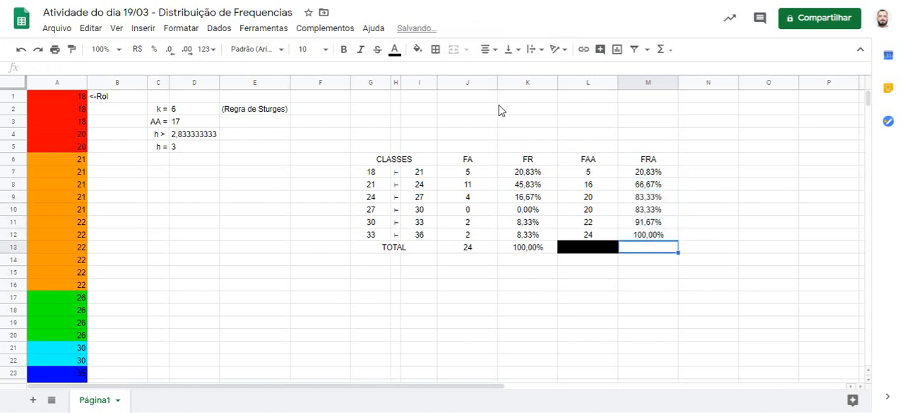
{"action": "left_click", "coordinate": [417, 48]}
{"action": "left_click", "coordinate": [422, 90]}
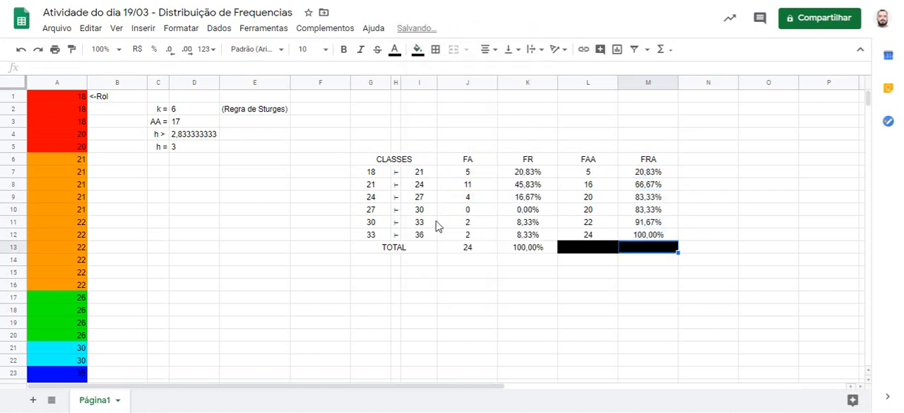
{"action": "left_click", "coordinate": [432, 288]}
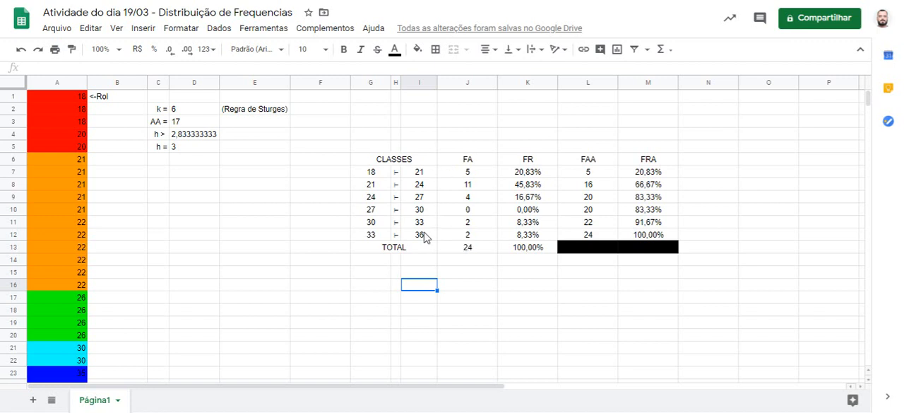
Step: Compare the last FAA and FRA values in L12 and M12 with the FA and FR totals in J13 and K13
{"action": "left_click", "coordinate": [591, 235]}
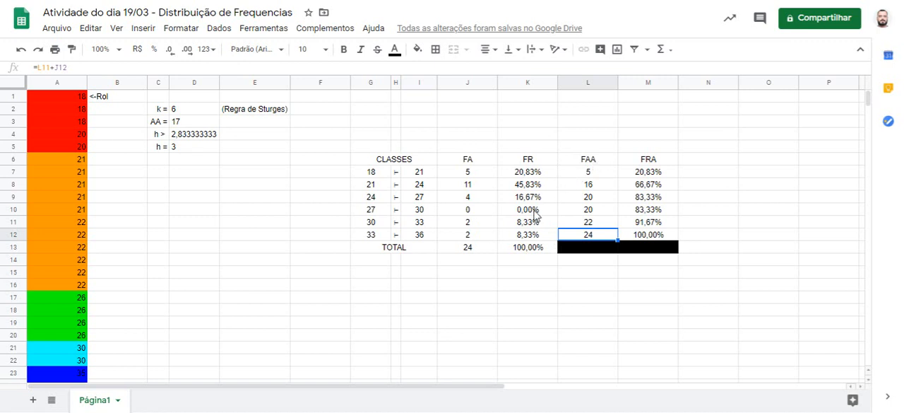
{"action": "left_click", "coordinate": [491, 252]}
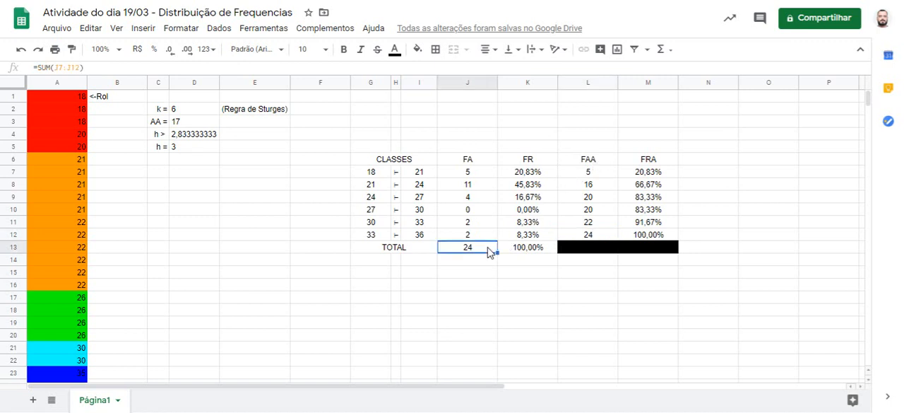
{"action": "left_click", "coordinate": [657, 235]}
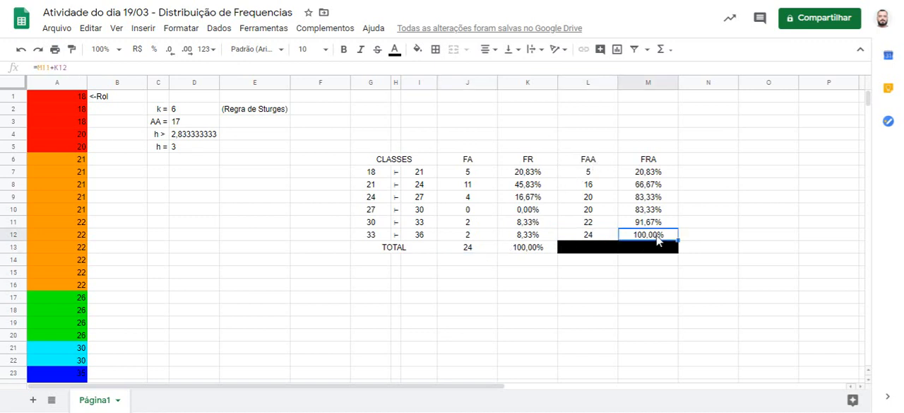
{"action": "left_click", "coordinate": [539, 249]}
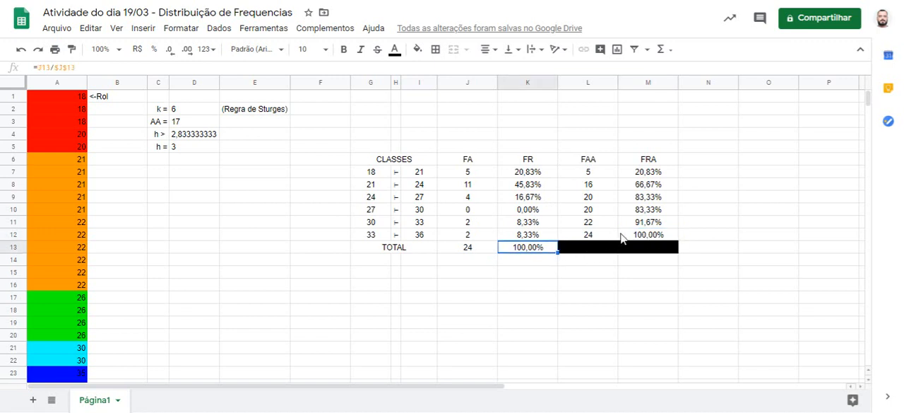
{"action": "left_click", "coordinate": [644, 234]}
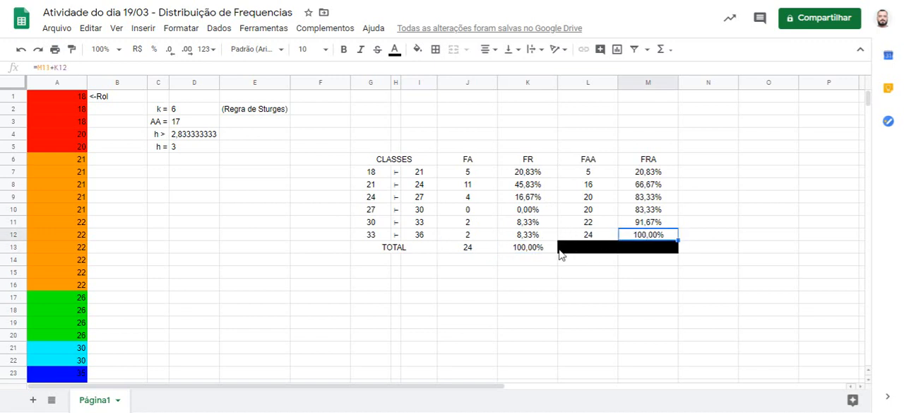
{"action": "left_click", "coordinate": [550, 248]}
{"action": "left_click", "coordinate": [650, 237]}
{"action": "left_click", "coordinate": [543, 251]}
{"action": "left_click", "coordinate": [586, 236]}
{"action": "left_click", "coordinate": [478, 248]}
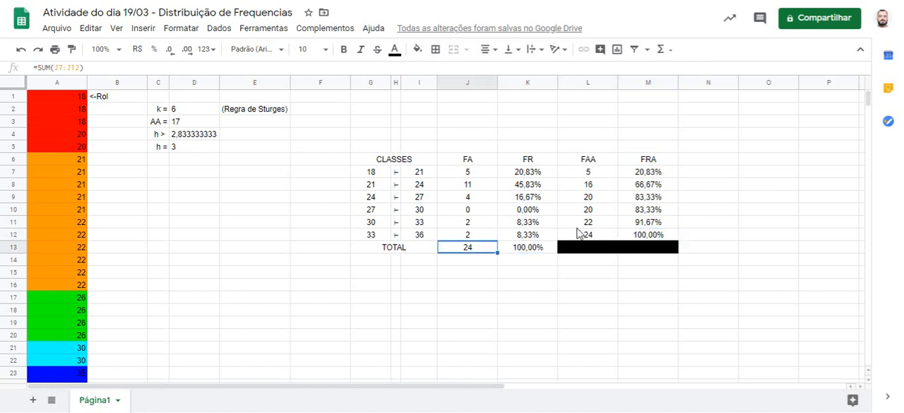
{"action": "left_click", "coordinate": [581, 237]}
{"action": "left_click", "coordinate": [482, 249]}
{"action": "left_click", "coordinate": [434, 50]}
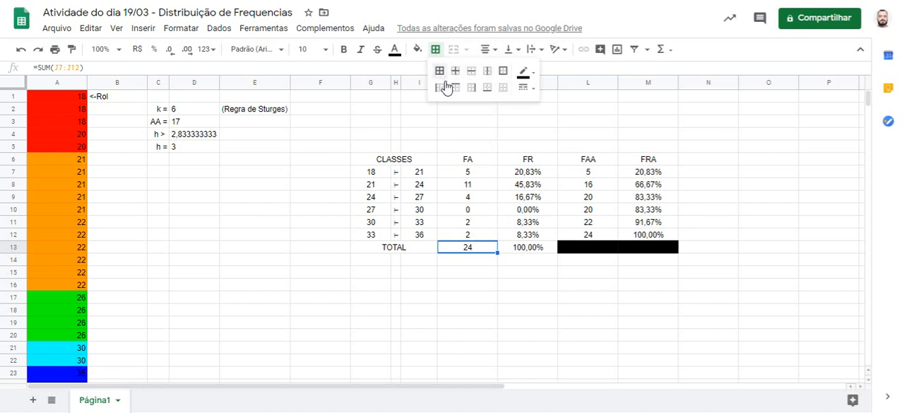
{"action": "left_click", "coordinate": [526, 74]}
{"action": "left_click", "coordinate": [532, 78]}
{"action": "left_click", "coordinate": [531, 87]}
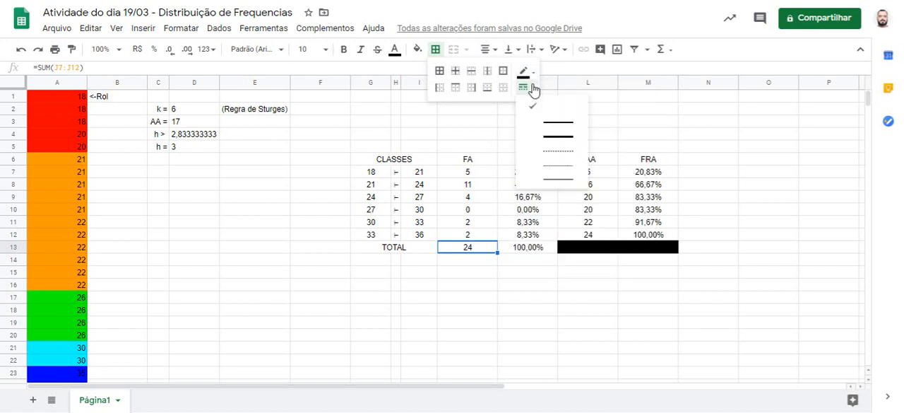
{"action": "left_click", "coordinate": [533, 88]}
Step: Add top and bottom borders to the table's header row, from CLASSES in G6 through FRA in M6
{"action": "left_click", "coordinate": [388, 164]}
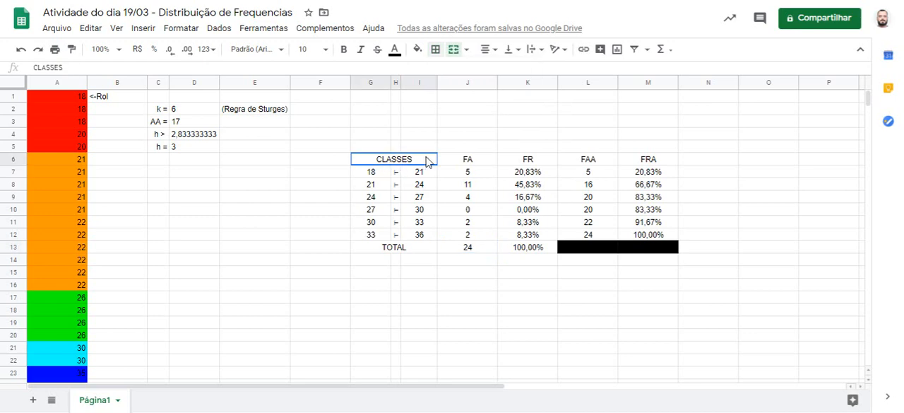
{"action": "left_click_drag", "start_coordinate": [427, 161], "coordinate": [614, 164]}
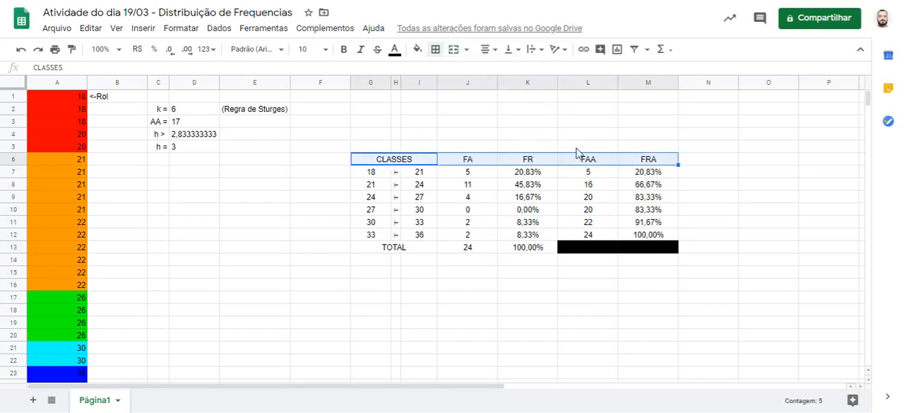
{"action": "left_click", "coordinate": [436, 48]}
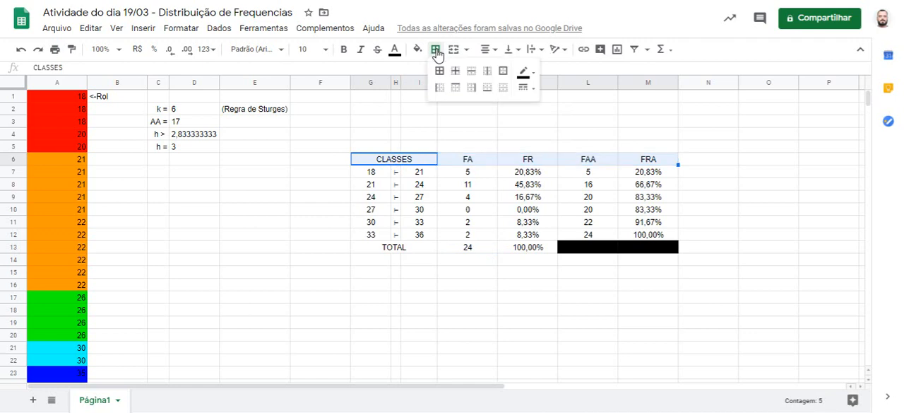
{"action": "left_click", "coordinate": [459, 88]}
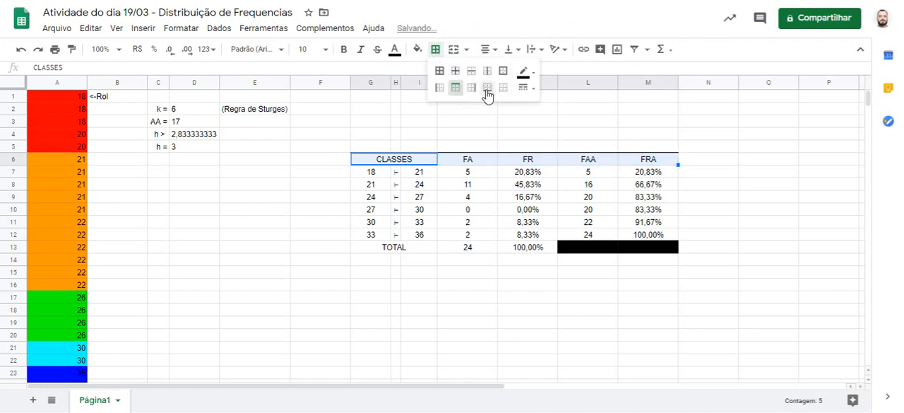
{"action": "left_click", "coordinate": [488, 88]}
{"action": "left_click", "coordinate": [763, 214]}
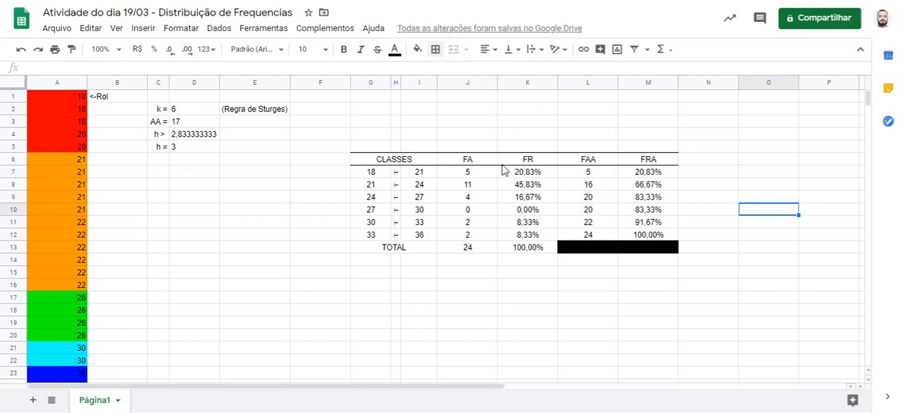
Step: Add top and bottom borders to the TOTAL row, from G13 through M13
{"action": "left_click_drag", "start_coordinate": [383, 247], "coordinate": [603, 249]}
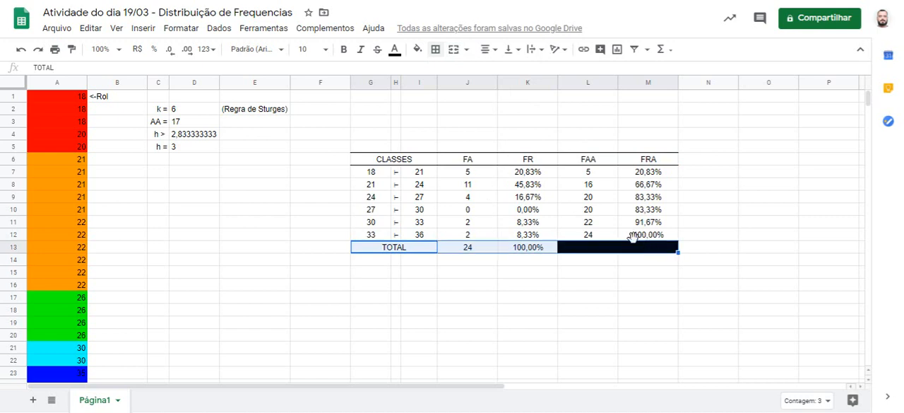
{"action": "left_click", "coordinate": [436, 49]}
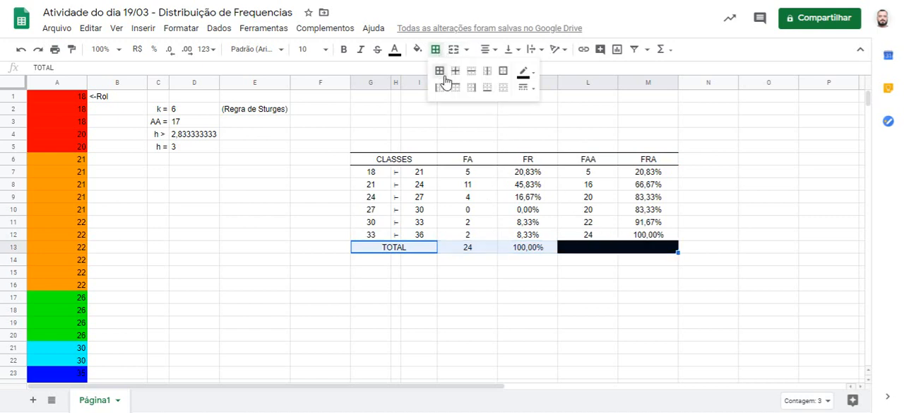
{"action": "left_click", "coordinate": [455, 87]}
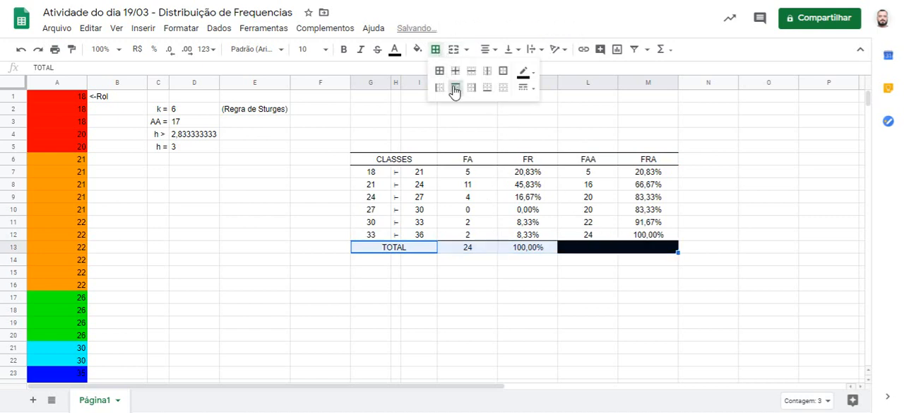
{"action": "left_click", "coordinate": [490, 89]}
{"action": "left_click", "coordinate": [733, 247]}
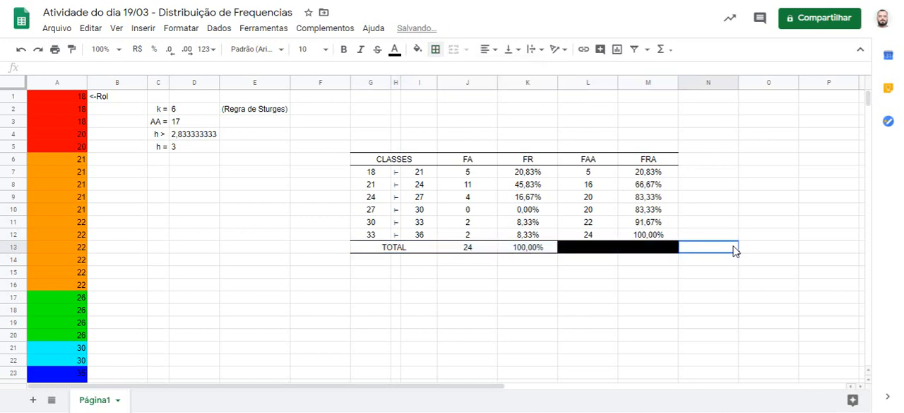
Step: Add left and right borders to the FA column, from J6 through J13
{"action": "left_click", "coordinate": [464, 164]}
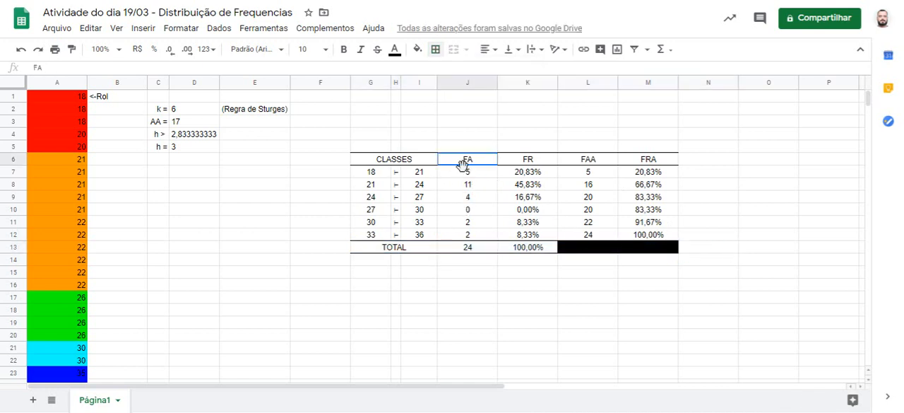
{"action": "left_click_drag", "start_coordinate": [462, 164], "coordinate": [468, 249]}
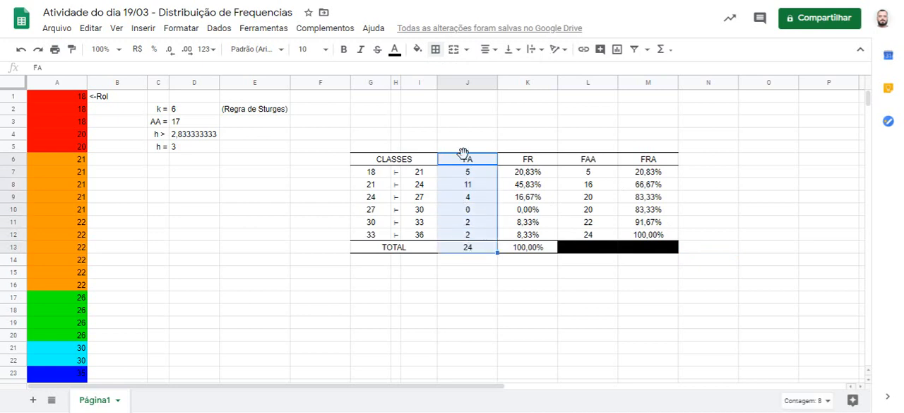
{"action": "left_click", "coordinate": [435, 49]}
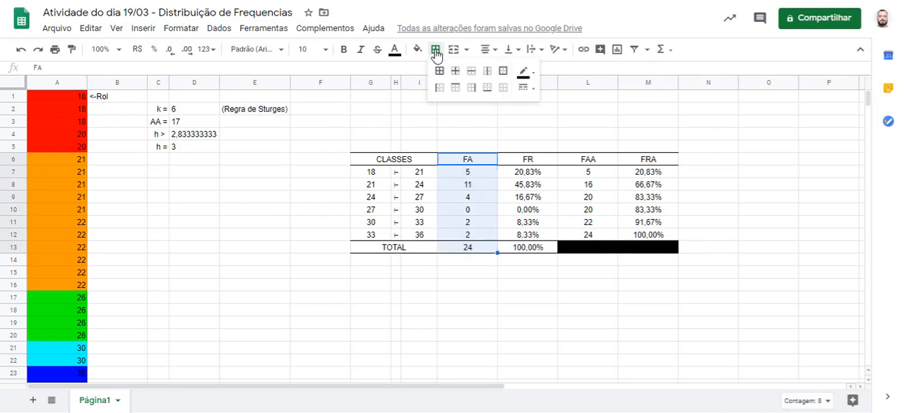
{"action": "left_click", "coordinate": [439, 88]}
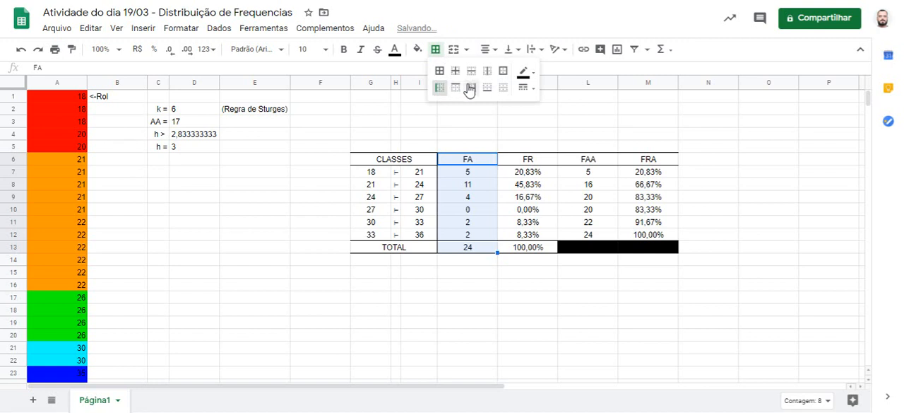
{"action": "left_click", "coordinate": [471, 87]}
{"action": "left_click", "coordinate": [759, 174]}
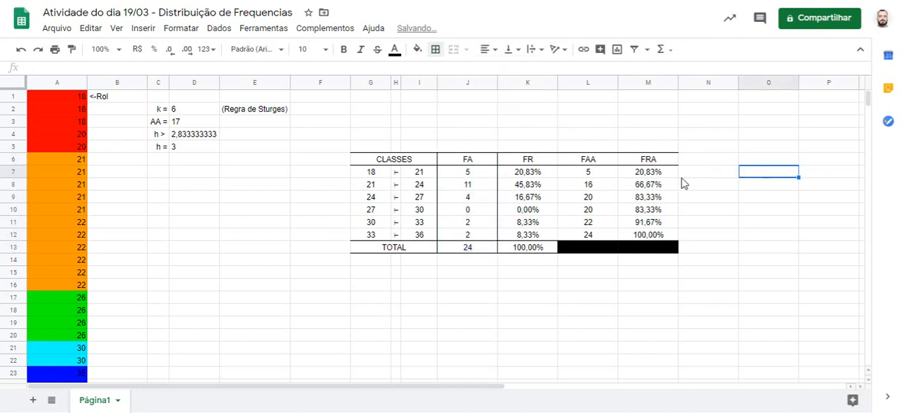
Step: Add left and right borders to the FAA column, from L6 through L13
{"action": "left_click_drag", "start_coordinate": [594, 161], "coordinate": [598, 248]}
{"action": "left_click", "coordinate": [436, 50]}
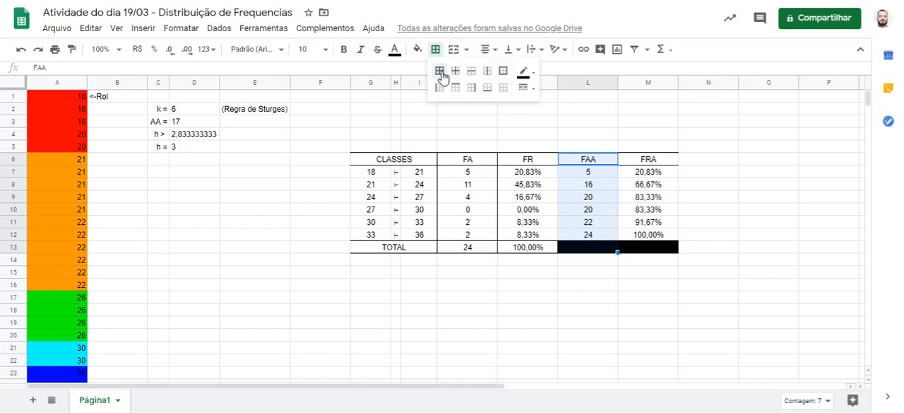
{"action": "left_click", "coordinate": [439, 88]}
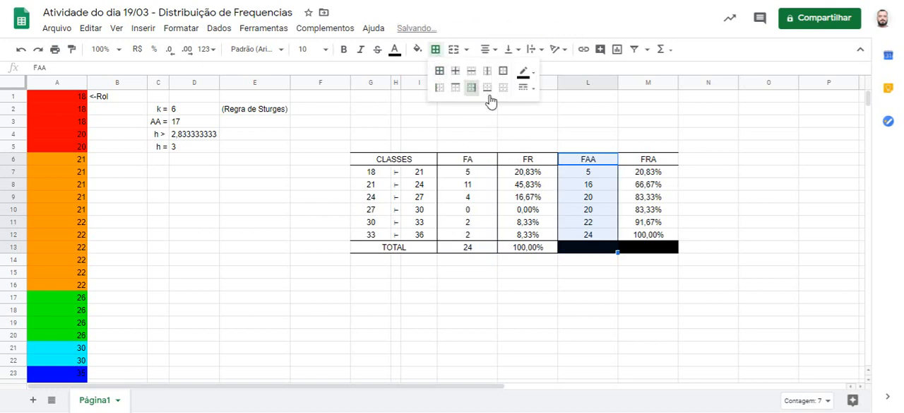
{"action": "left_click", "coordinate": [729, 162]}
{"action": "left_click", "coordinate": [797, 273]}
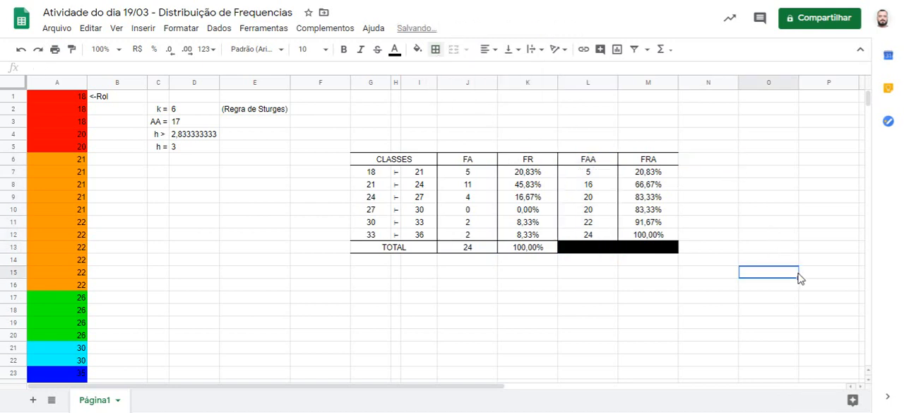
Step: Make the header row G6:M6 bold and fill it with light gray
{"action": "left_click_drag", "start_coordinate": [406, 159], "coordinate": [641, 168]}
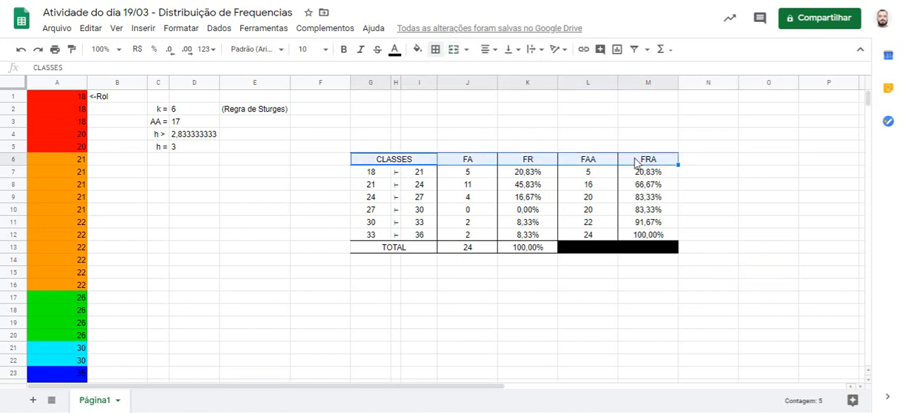
{"action": "left_click", "coordinate": [343, 51]}
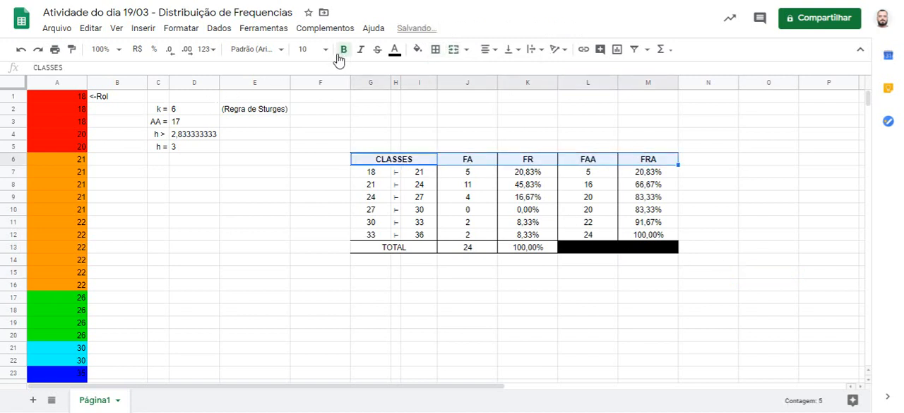
{"action": "left_click", "coordinate": [418, 49]}
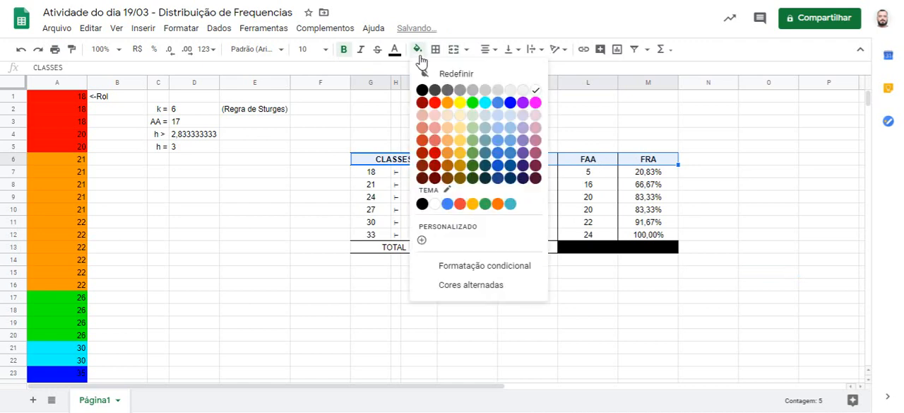
{"action": "left_click", "coordinate": [490, 94]}
{"action": "left_click", "coordinate": [323, 223]}
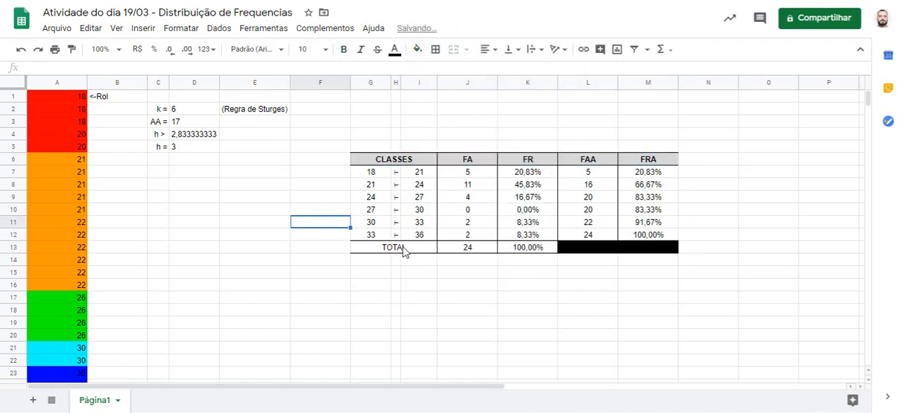
Step: Make the TOTAL row cells G13:K13 bold and fill them with the same light gray as the header
{"action": "left_click_drag", "start_coordinate": [404, 250], "coordinate": [551, 255]}
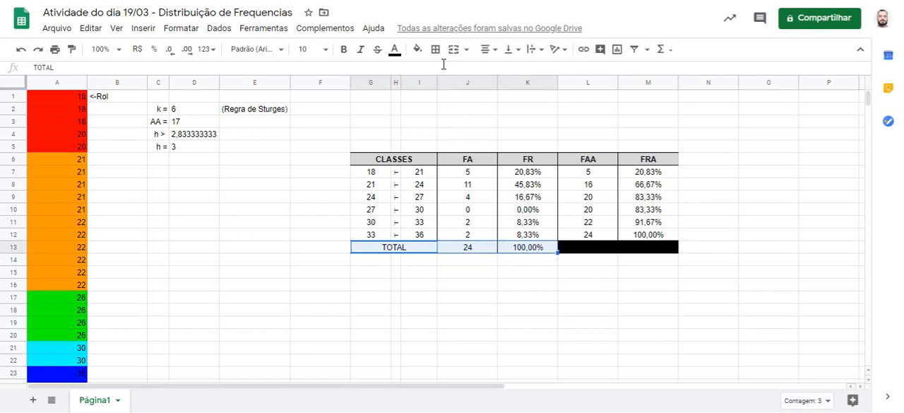
{"action": "left_click", "coordinate": [345, 48]}
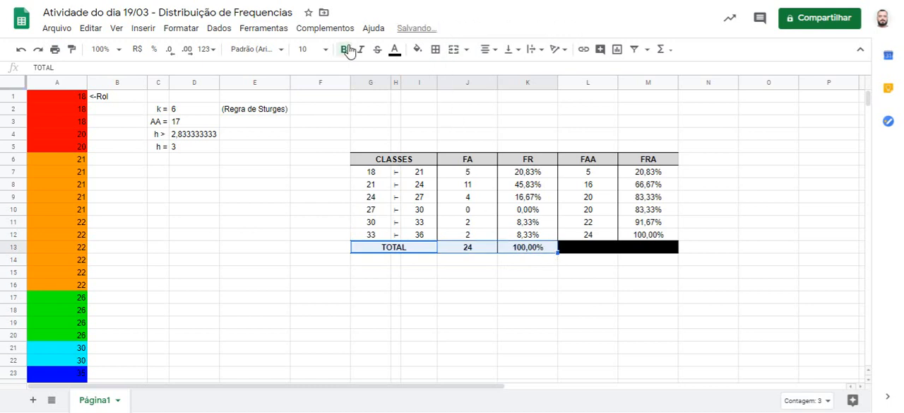
{"action": "left_click", "coordinate": [418, 50]}
{"action": "left_click", "coordinate": [498, 90]}
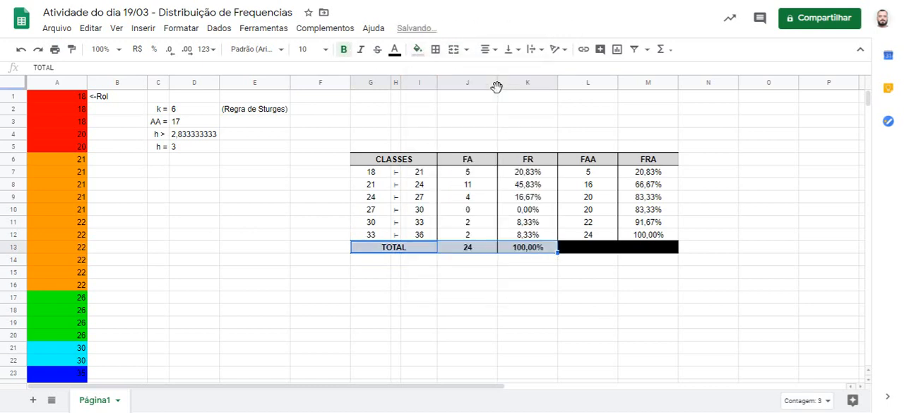
{"action": "left_click", "coordinate": [310, 211]}
{"action": "left_click", "coordinate": [214, 201]}
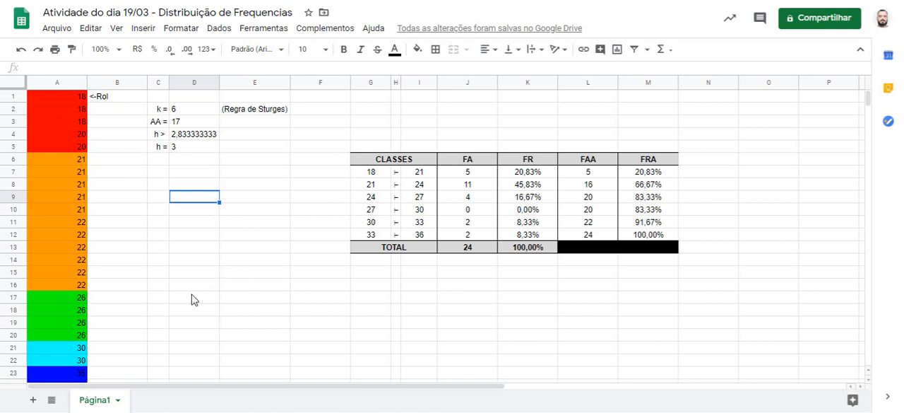
Step: Add two new blank sheets to the spreadsheet and return to the sheet Página1
{"action": "left_click", "coordinate": [33, 399]}
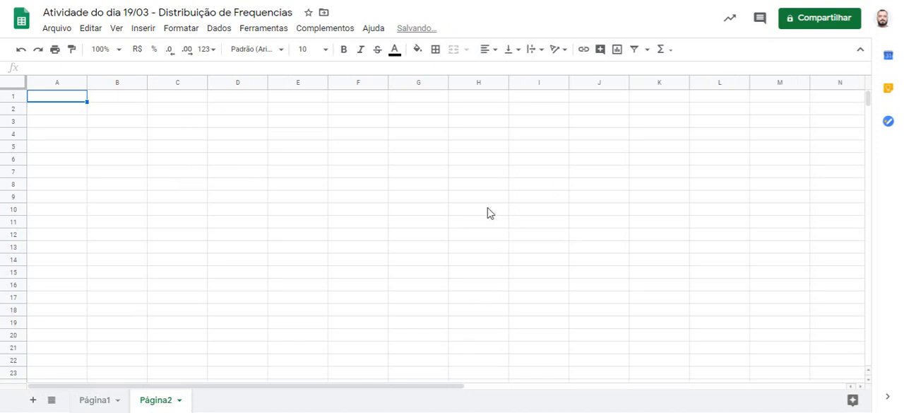
{"action": "left_click", "coordinate": [33, 399]}
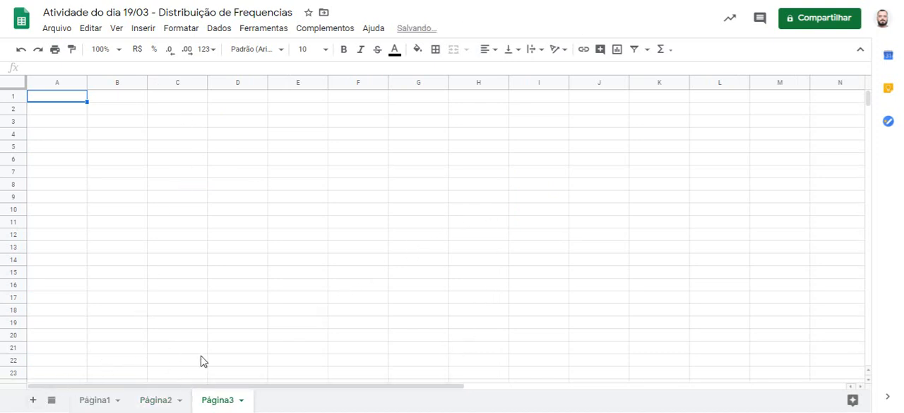
{"action": "left_click", "coordinate": [91, 401]}
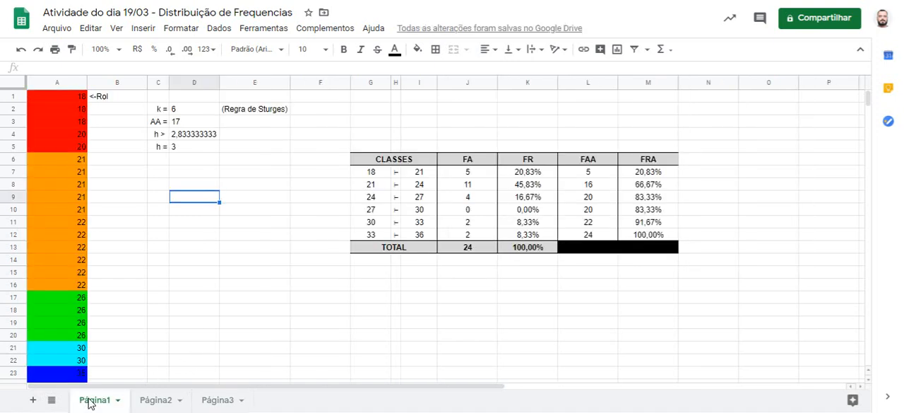
Step: Rename the sheet Página1 as EXERC 01
{"action": "right_click", "coordinate": [91, 401]}
{"action": "left_click", "coordinate": [114, 254]}
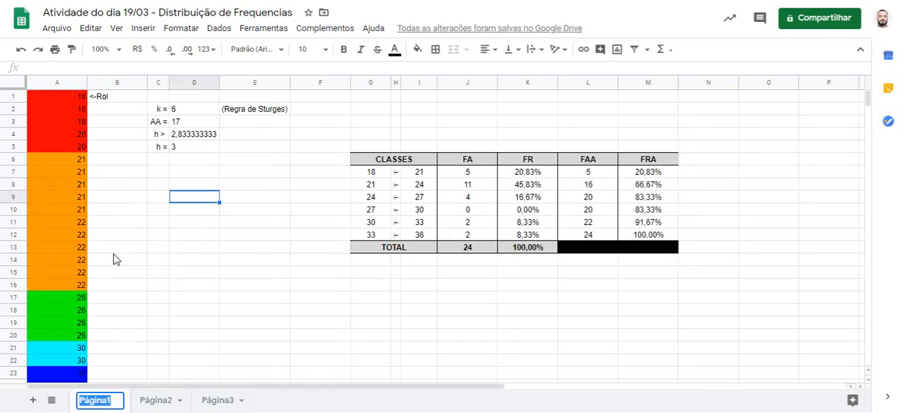
{"action": "type", "text": "EXERC"}
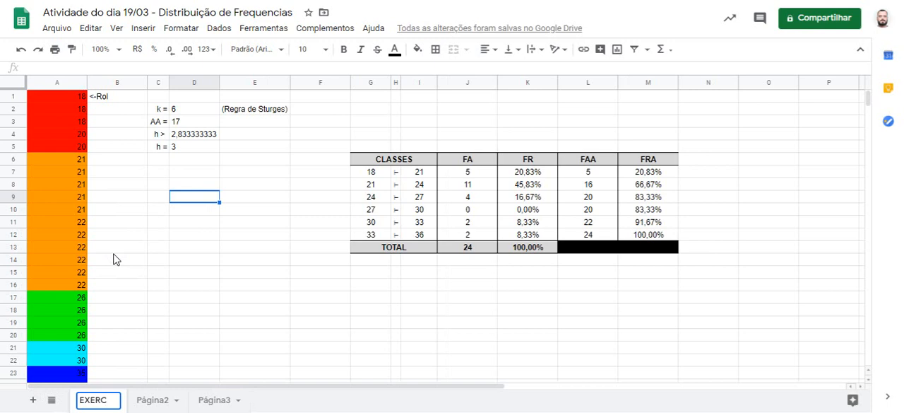
{"action": "type", "text": " 01"}
{"action": "key", "text": "Return"}
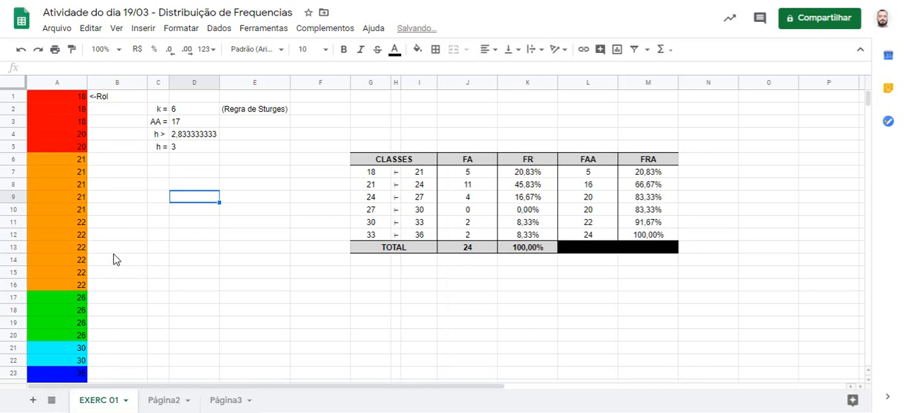